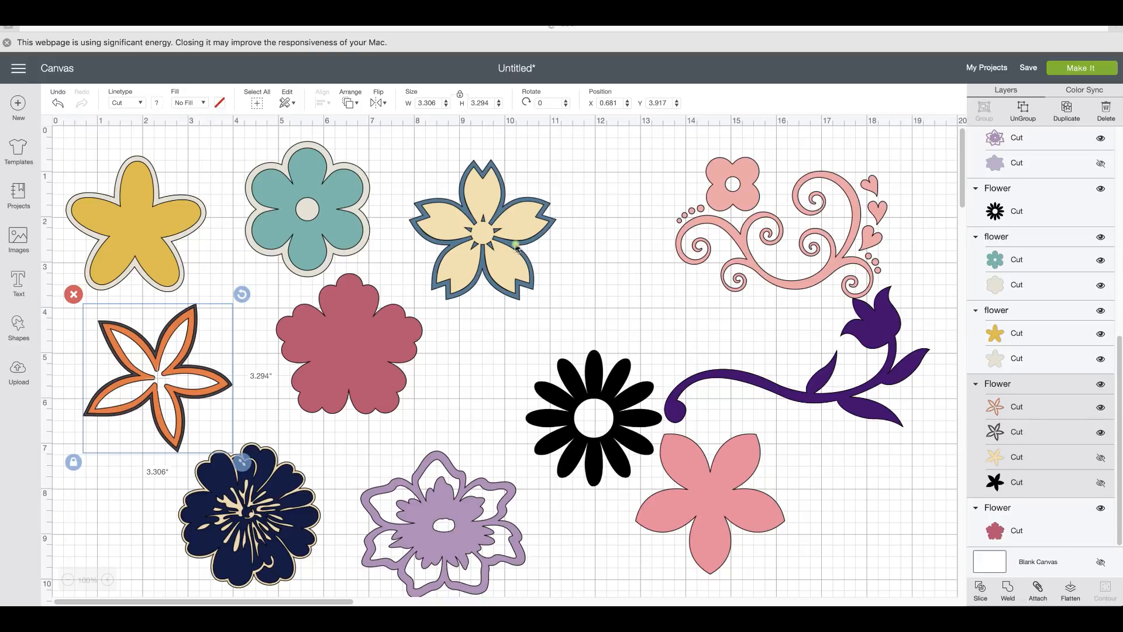
# Reposition the cream-and-blue and lavender flowers, and shift all the separate flowers lower to free the canvas's upper area.
pyautogui.moveTo(441, 222); pyautogui.dragTo(504, 198)
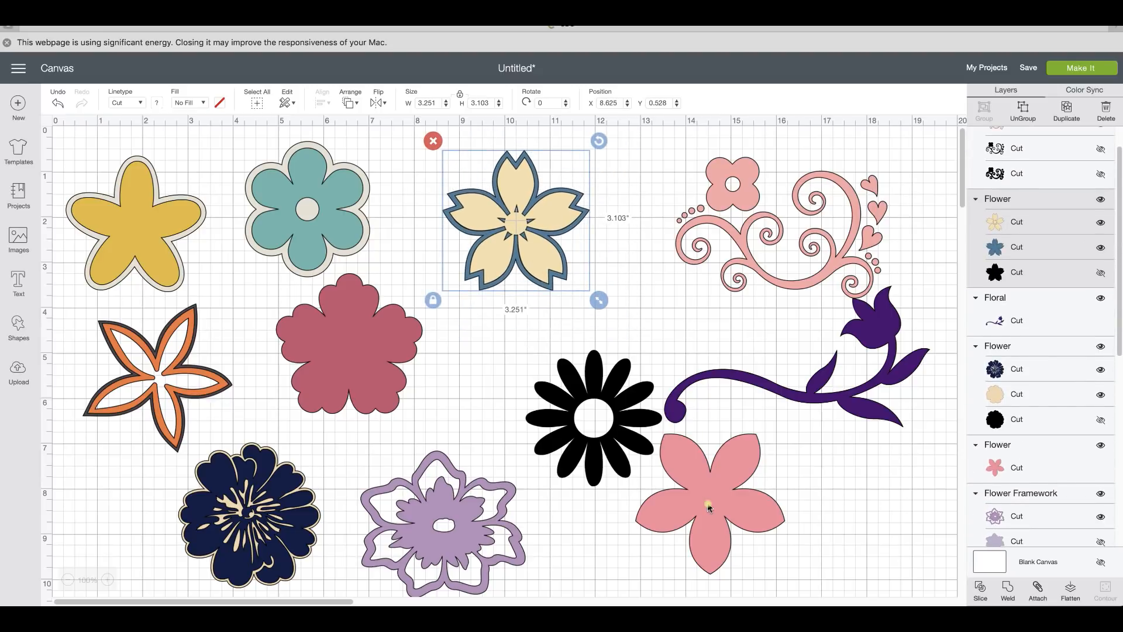
pyautogui.click(691, 492)
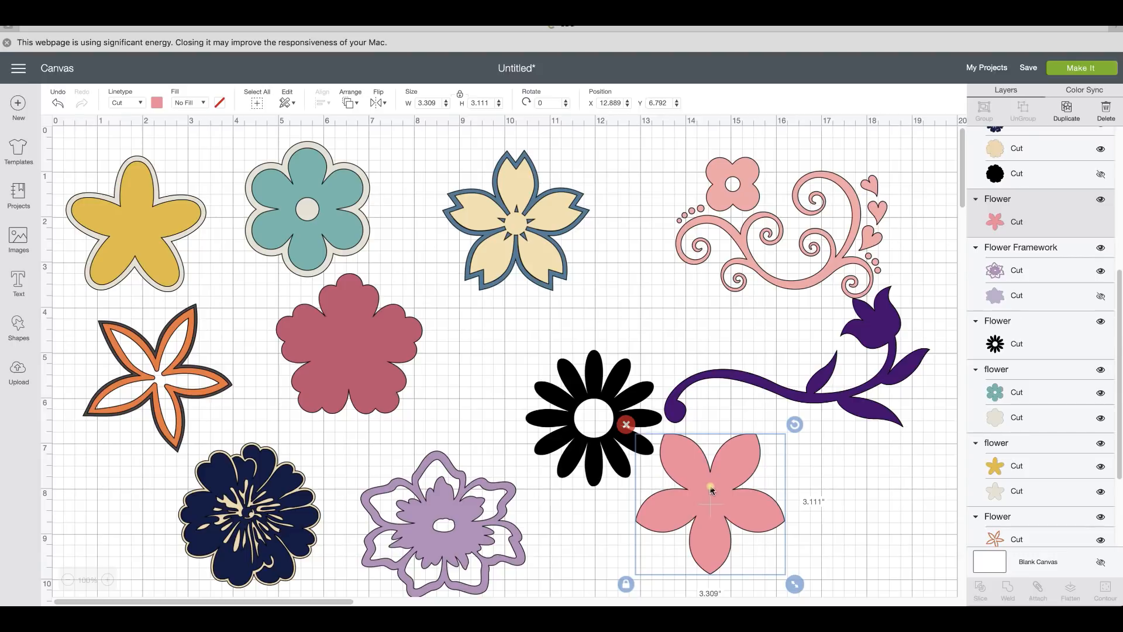
pyautogui.moveTo(474, 504); pyautogui.dragTo(482, 489)
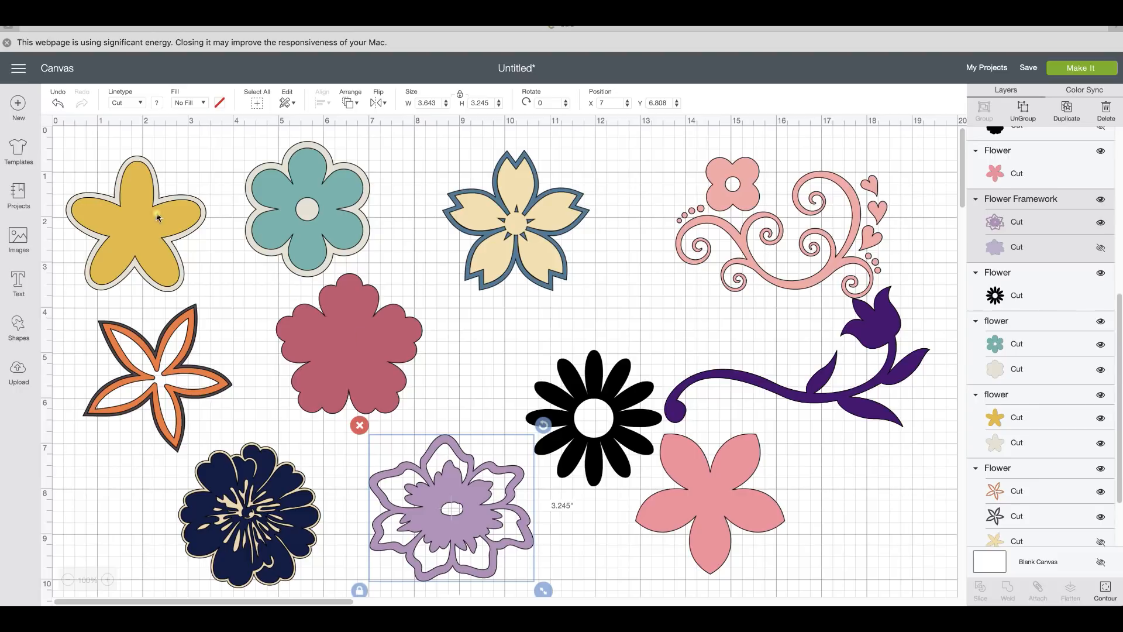
pyautogui.moveTo(86, 146); pyautogui.dragTo(667, 539)
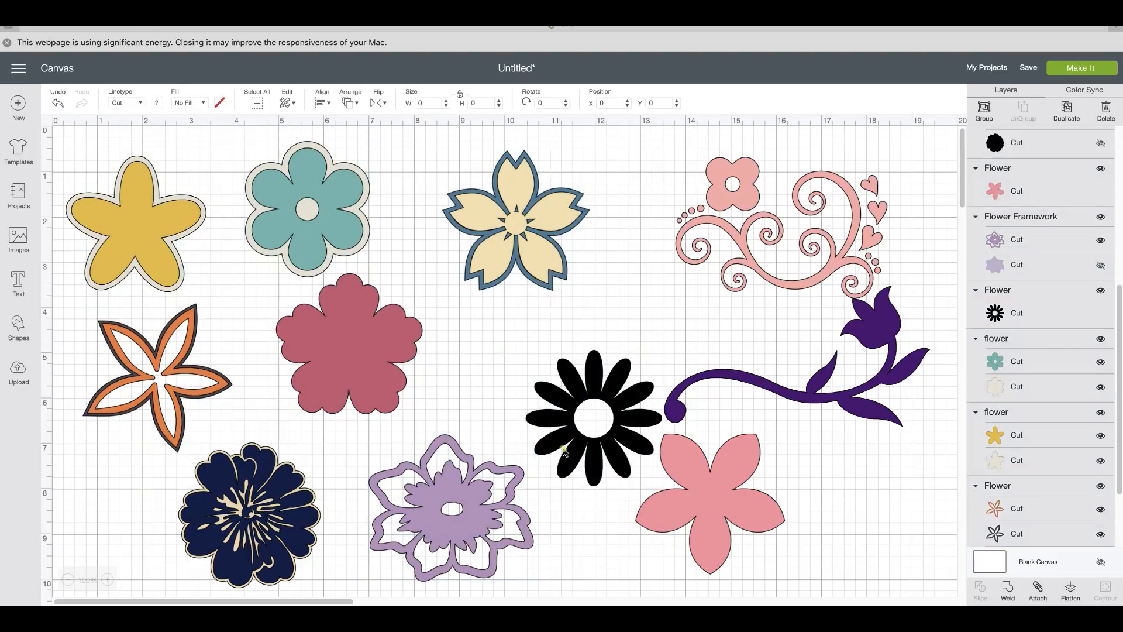
pyautogui.moveTo(379, 355); pyautogui.dragTo(479, 527)
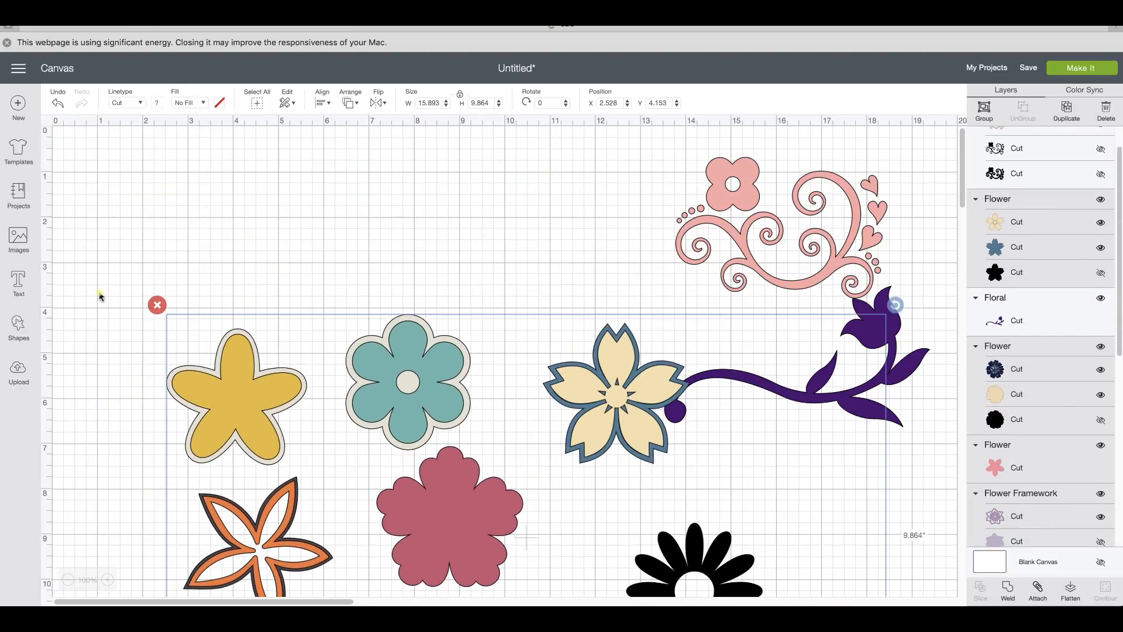
# Insert a square in the free area above the flowers and enlarge it to about 5.1 inches per side.
pyautogui.click(19, 325)
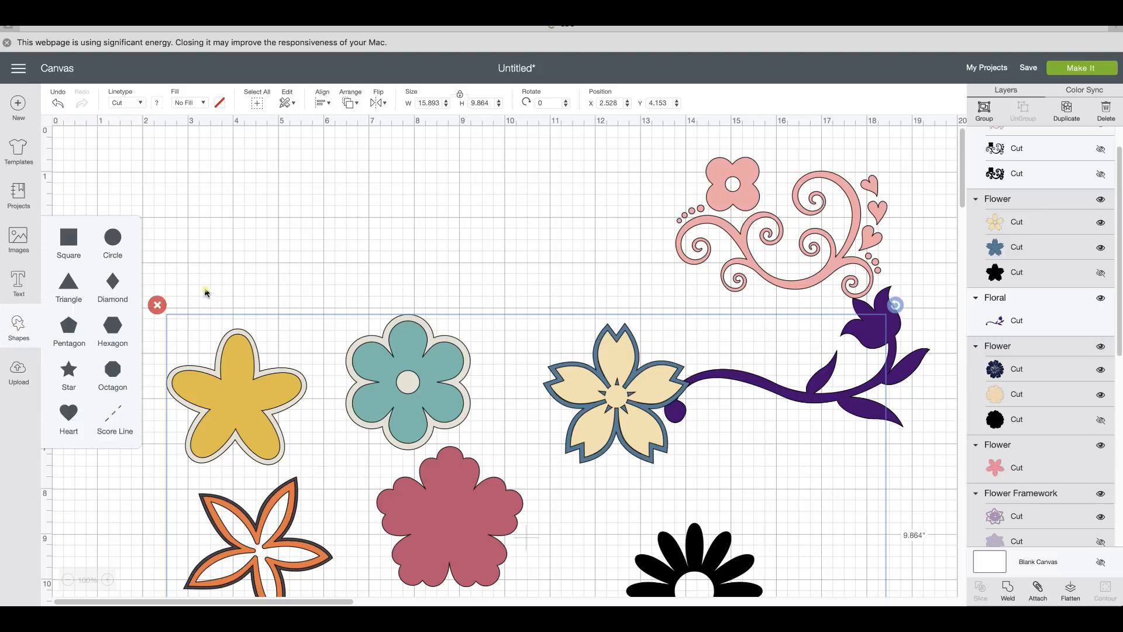
pyautogui.click(69, 244)
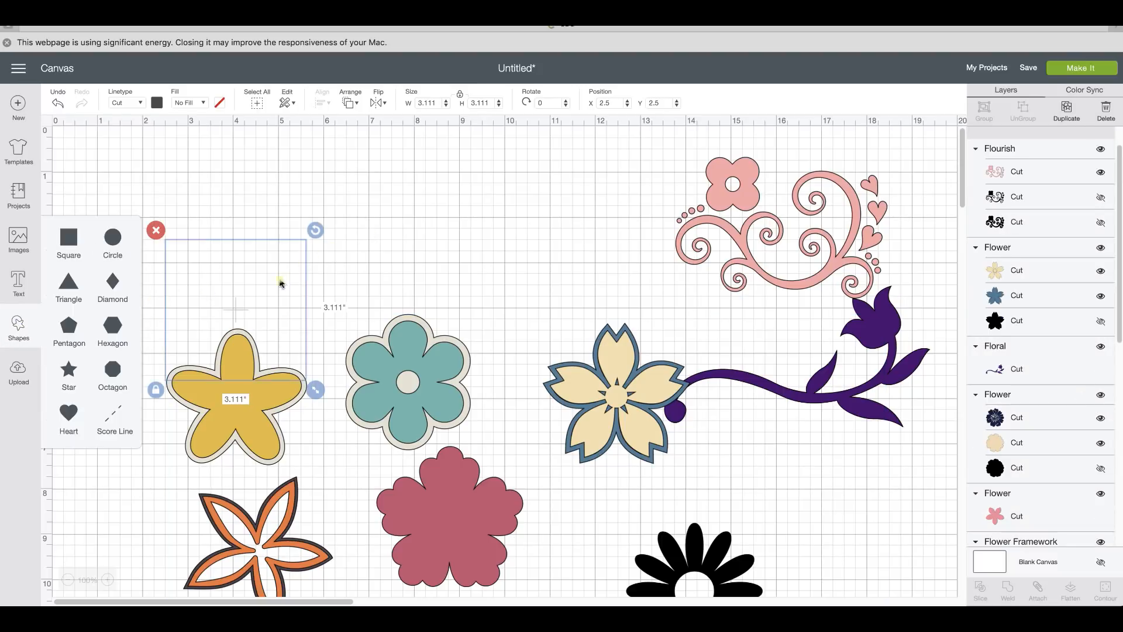
pyautogui.moveTo(265, 285); pyautogui.dragTo(292, 203)
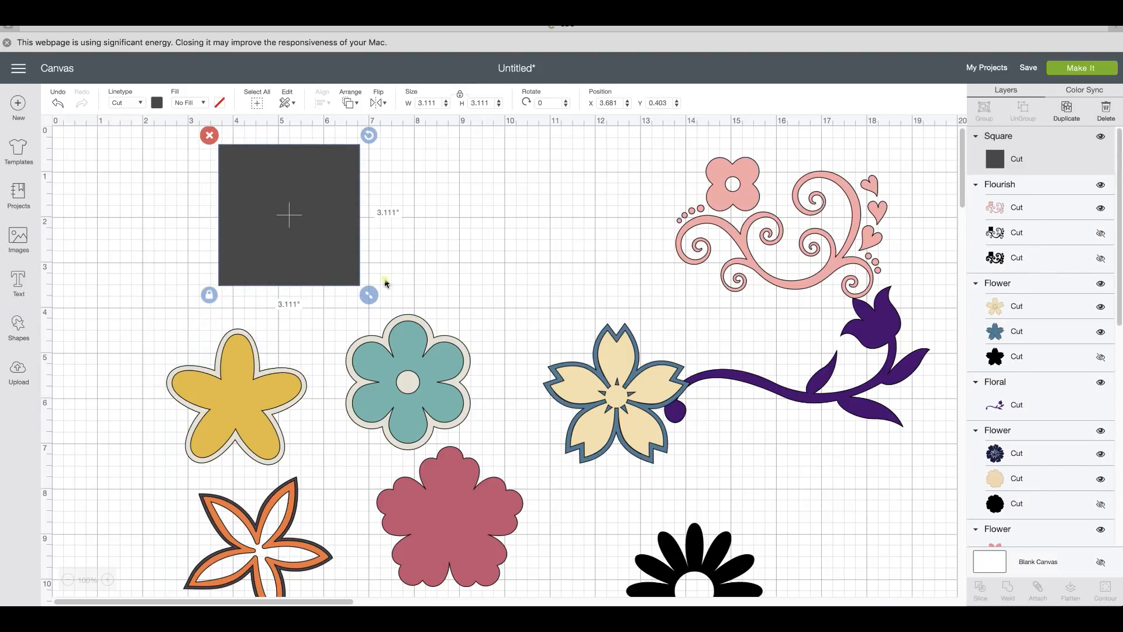
pyautogui.moveTo(369, 295); pyautogui.dragTo(456, 367)
# Recolor the square white and shift it slightly toward the canvas's left edge.
pyautogui.click(156, 103)
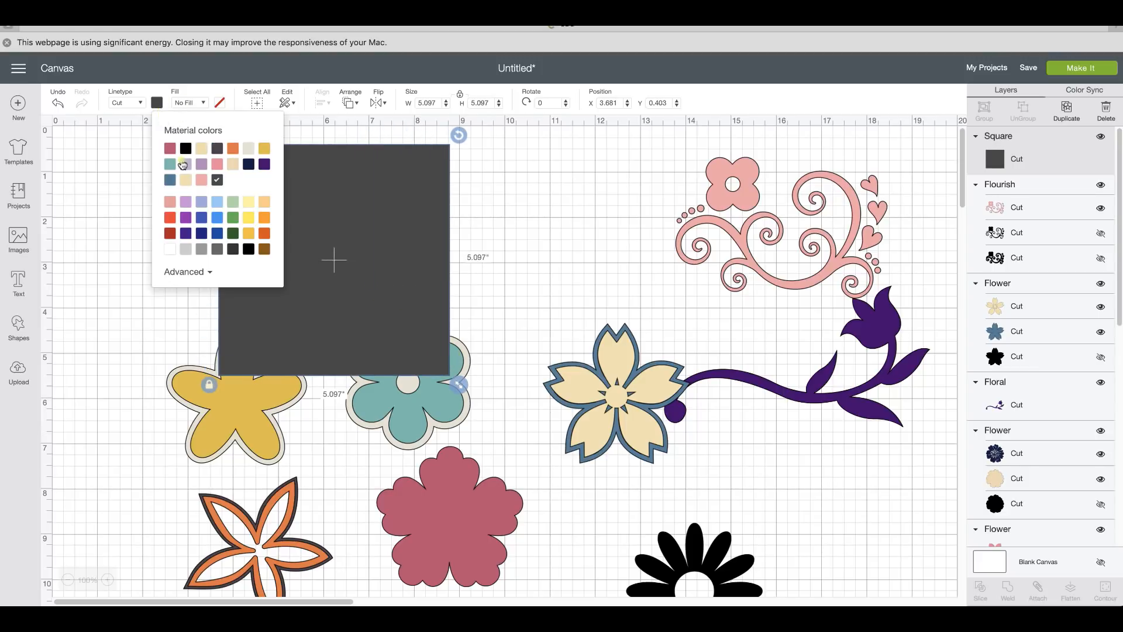
pyautogui.click(170, 250)
pyautogui.moveTo(371, 248); pyautogui.dragTo(335, 254)
# Move the yellow and teal flowers clear of the square and bring the rose-colored flower just below it.
pyautogui.moveTo(251, 413); pyautogui.dragTo(828, 516)
pyautogui.moveTo(451, 404); pyautogui.dragTo(575, 299)
pyautogui.moveTo(490, 521); pyautogui.dragTo(460, 482)
# Duplicate the rose-colored flower twice, setting one copy aside and overlaying the other on the original.
pyautogui.click(1063, 123)
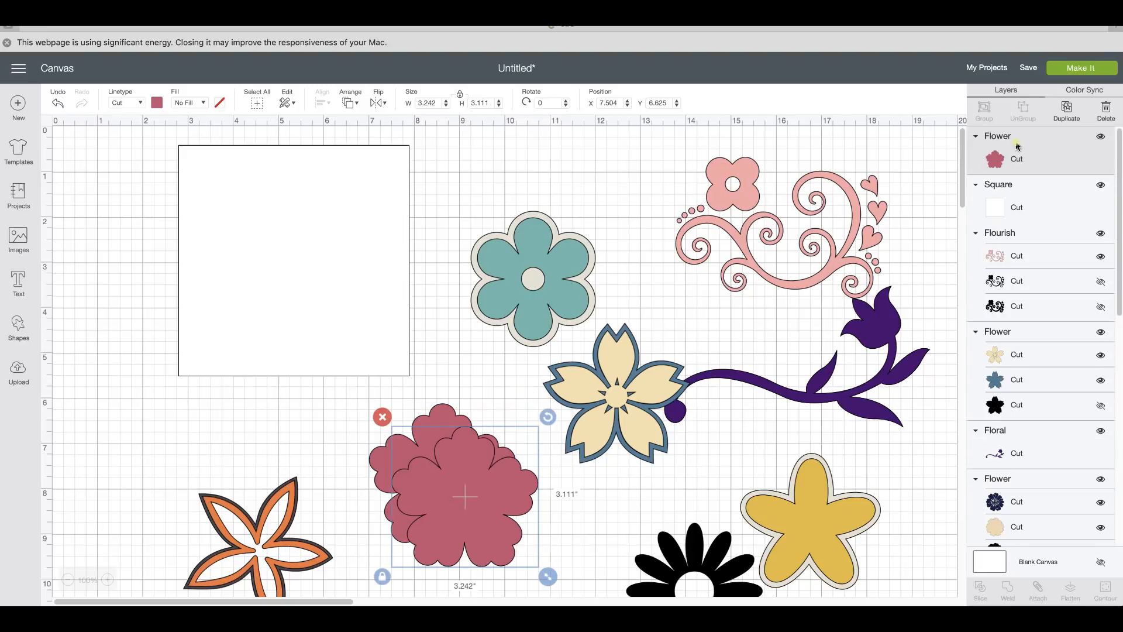
pyautogui.click(1066, 109)
pyautogui.moveTo(551, 497); pyautogui.dragTo(819, 373)
pyautogui.moveTo(468, 492); pyautogui.dragTo(445, 469)
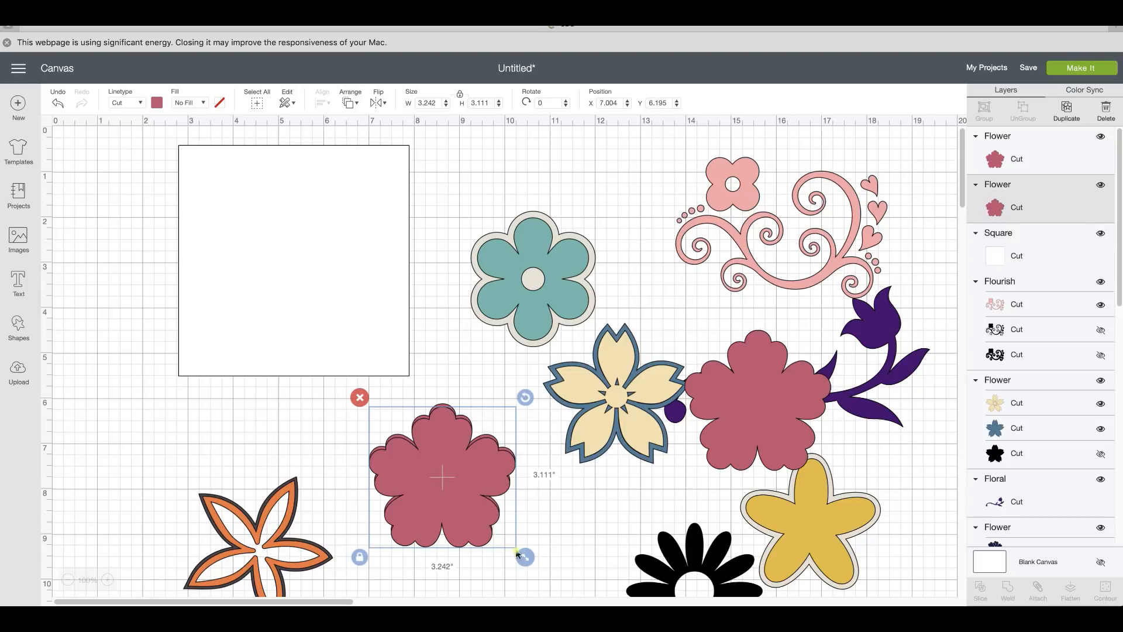
# Shrink the overlaid rose-colored flower to about 2.96 by 2.84 inches and center it on the original.
pyautogui.moveTo(525, 556); pyautogui.dragTo(513, 538)
pyautogui.moveTo(467, 510); pyautogui.dragTo(472, 511)
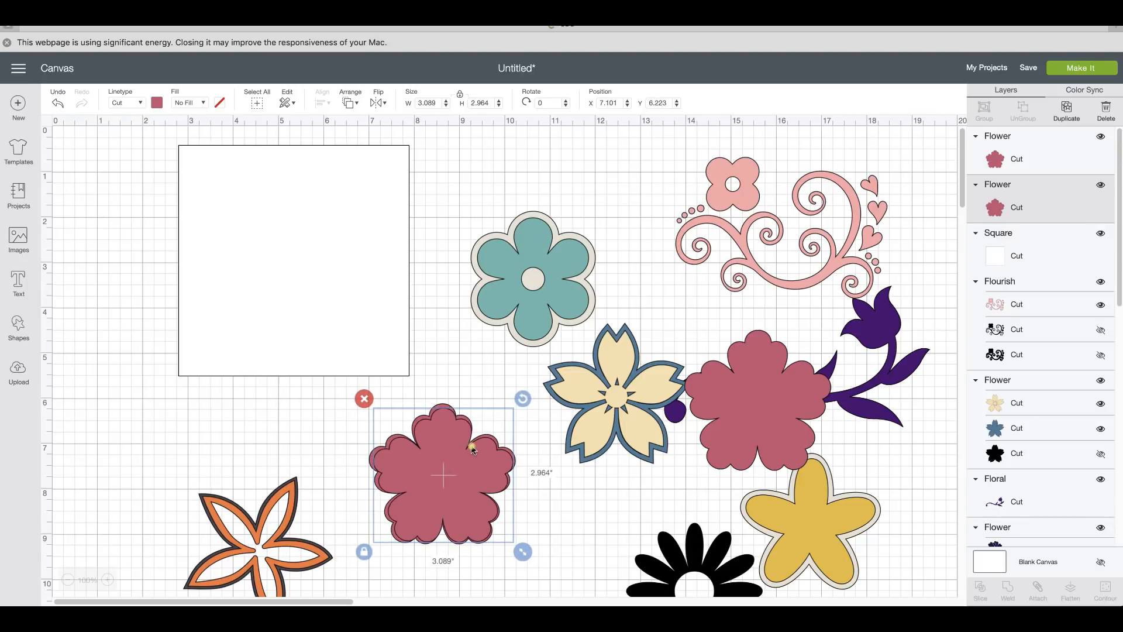
pyautogui.moveTo(457, 468); pyautogui.dragTo(437, 446)
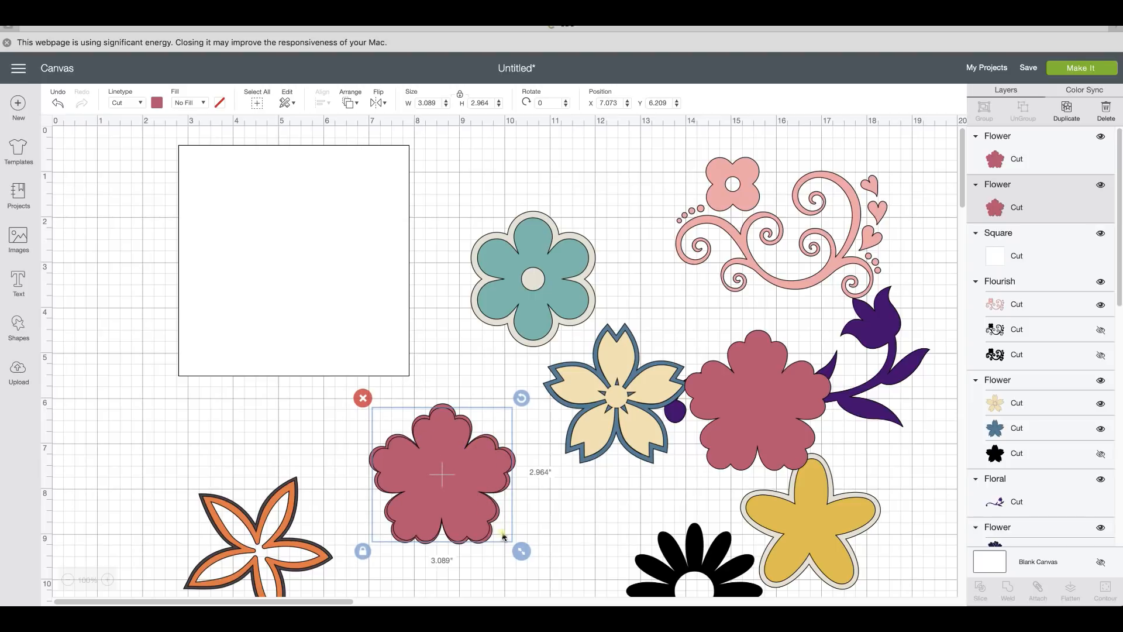
pyautogui.moveTo(521, 551); pyautogui.dragTo(516, 546)
pyautogui.moveTo(448, 502); pyautogui.dragTo(454, 507)
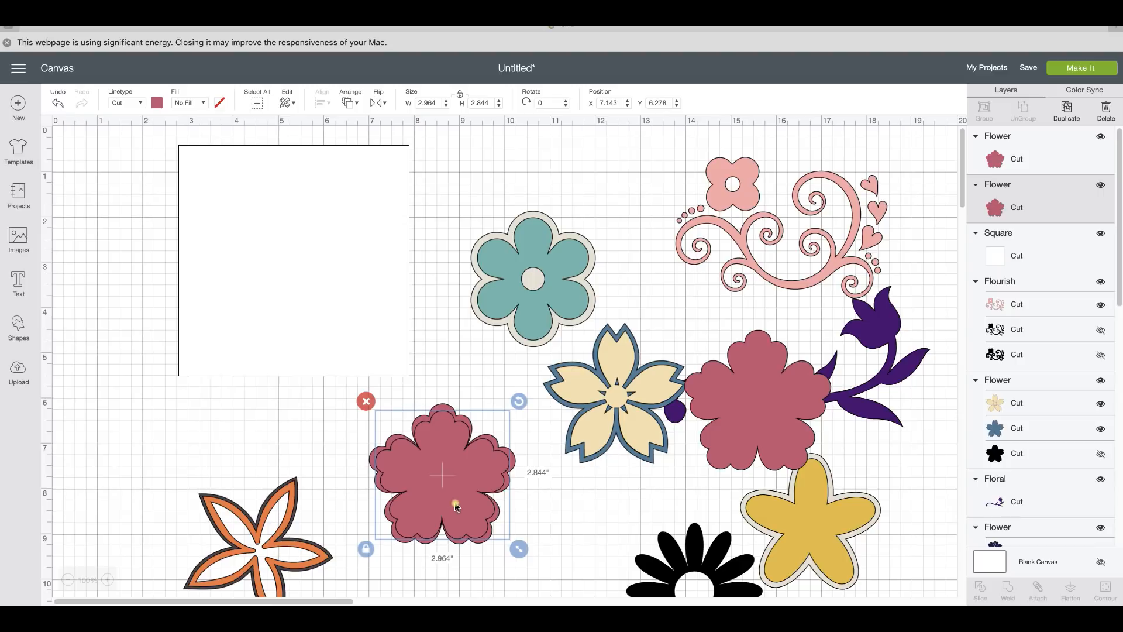
pyautogui.moveTo(437, 469)
pyautogui.mouseDown()
pyautogui.moveTo(466, 478)
pyautogui.moveTo(434, 468)
pyautogui.mouseUp()
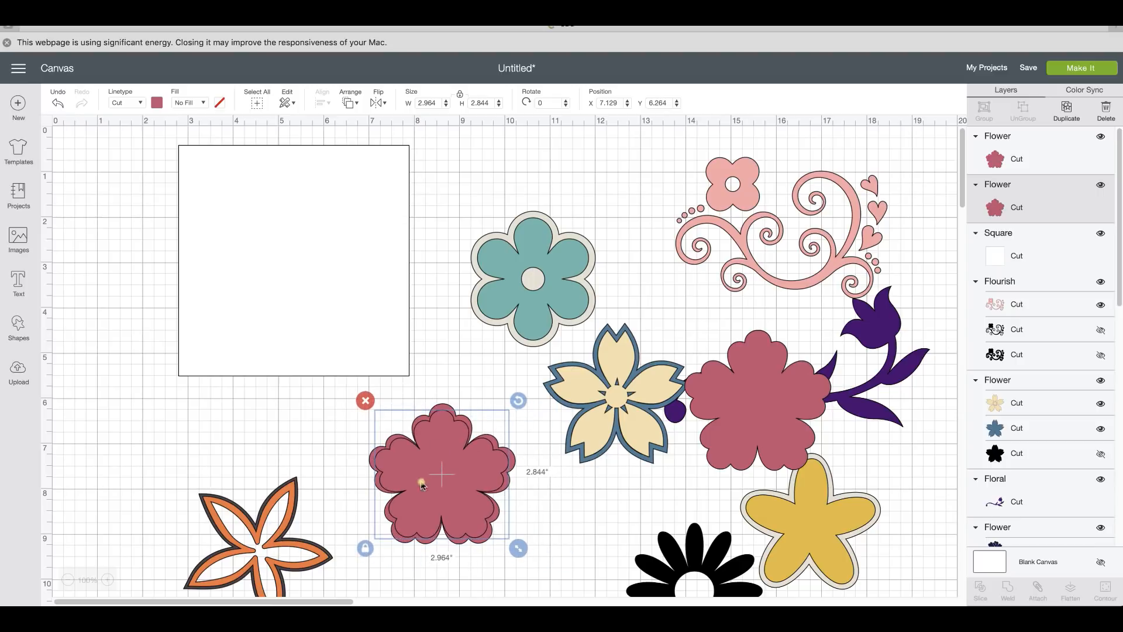
# Delete all the rose-colored flowers and move the black daisy into the spot below the square.
pyautogui.moveTo(349, 438); pyautogui.dragTo(471, 488)
pyautogui.click(365, 401)
pyautogui.moveTo(686, 572); pyautogui.dragTo(458, 458)
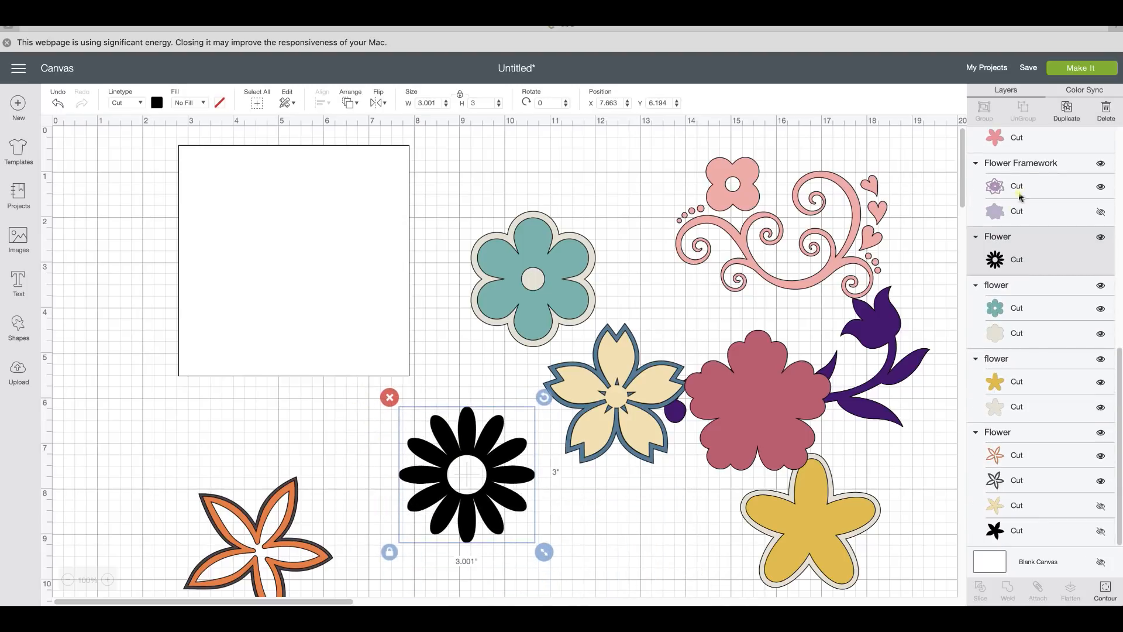
pyautogui.click(791, 396)
pyautogui.click(674, 321)
# Duplicate the black daisy twice and move both copies away from the original.
pyautogui.scroll(-1, 1038, 206)
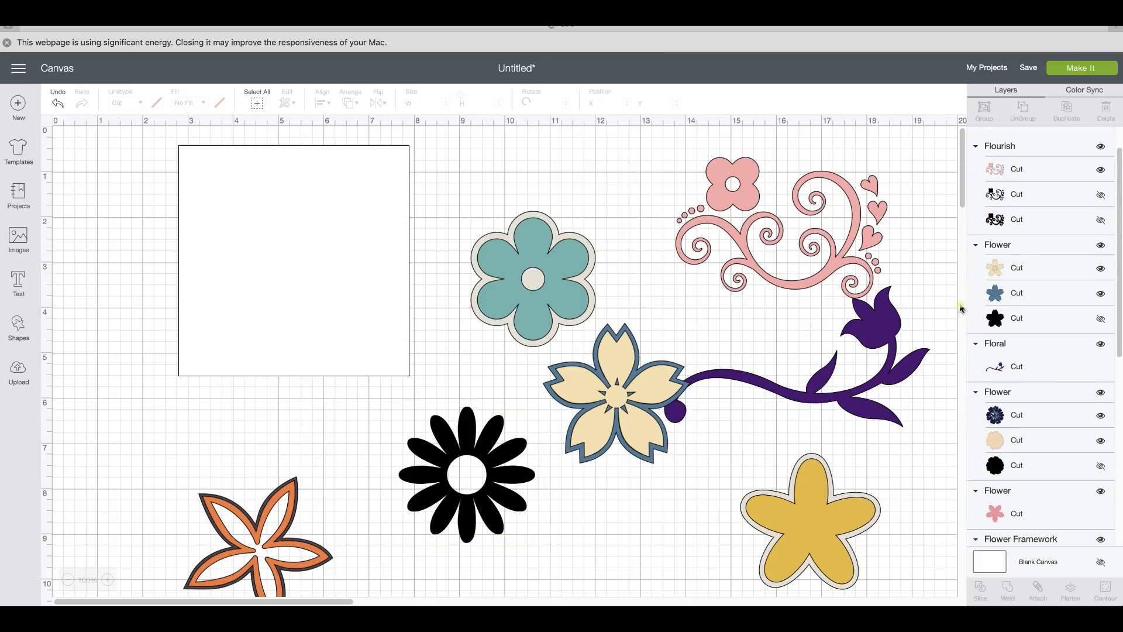
pyautogui.scroll(-1, 508, 474)
pyautogui.click(523, 475)
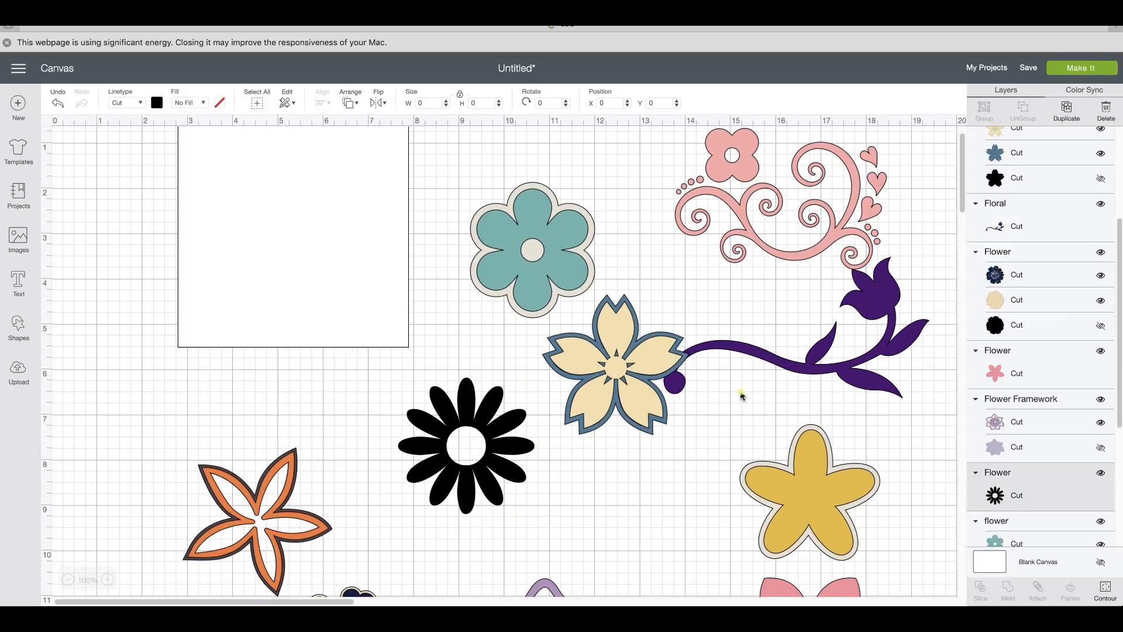
pyautogui.click(1064, 112)
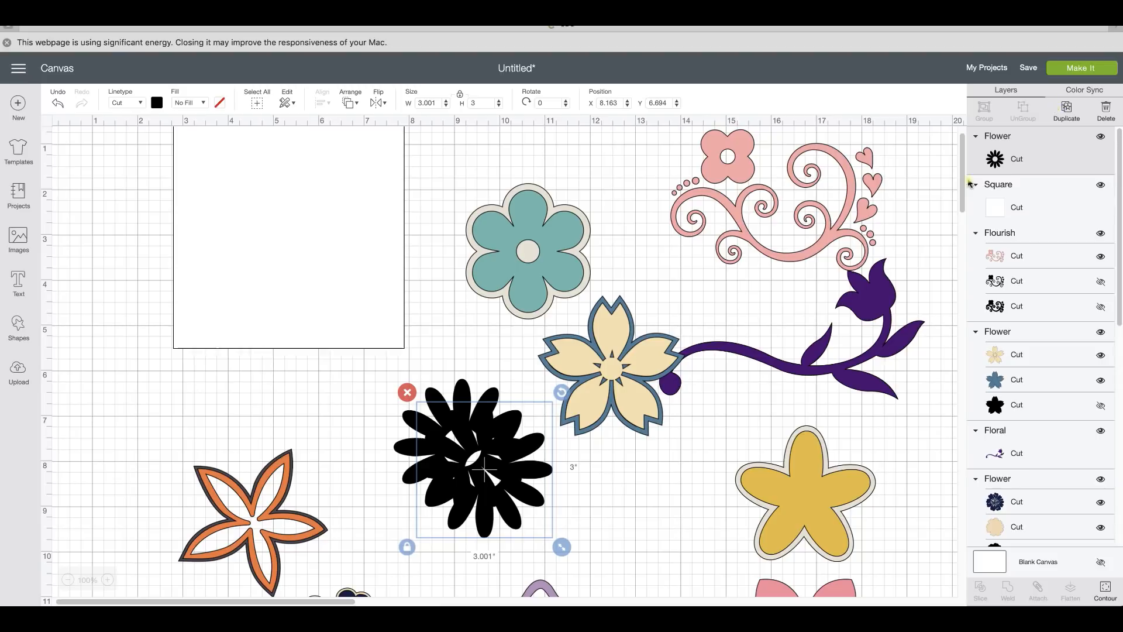
pyautogui.moveTo(415, 506); pyautogui.dragTo(586, 507)
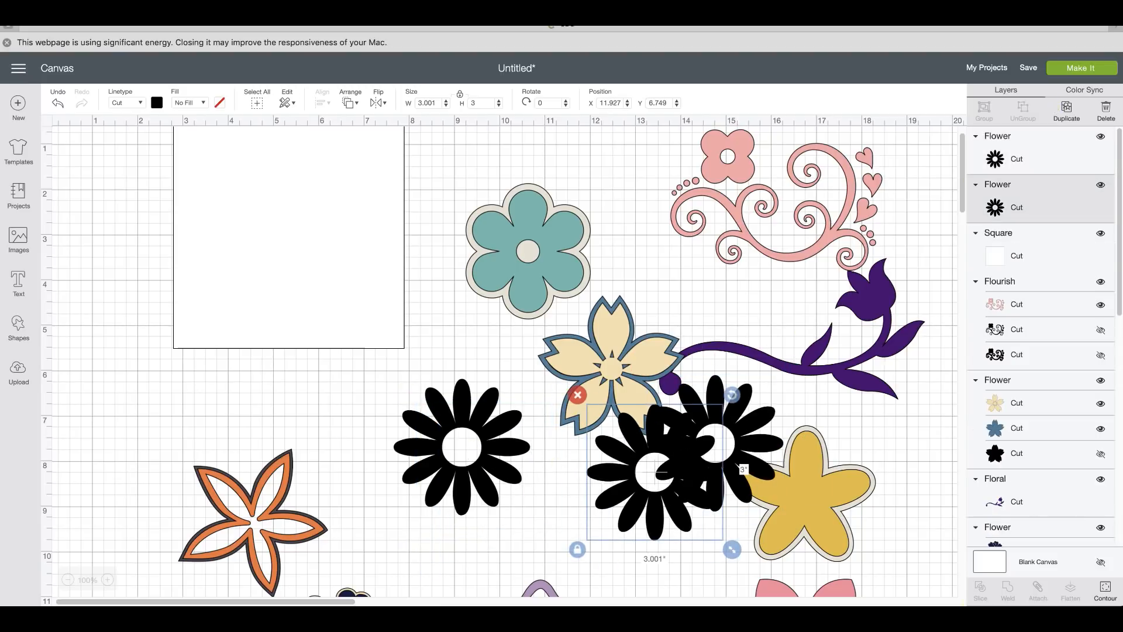
# Hide the center circle contour on one black daisy copy and move that solid daisy over the square's lower edge.
pyautogui.click(1105, 590)
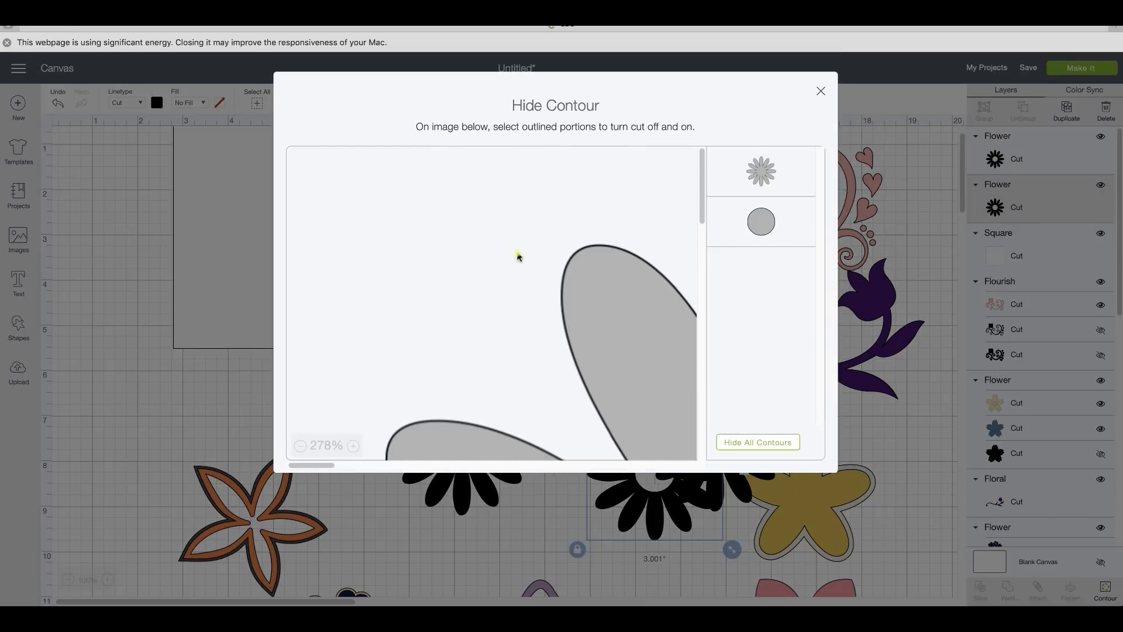
pyautogui.click(756, 229)
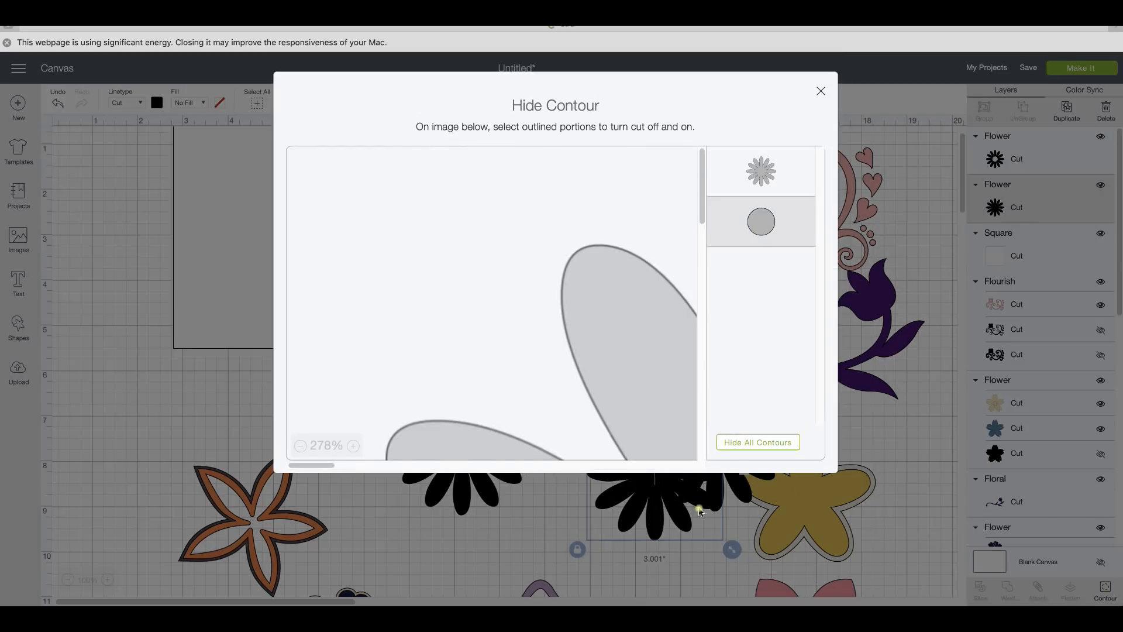
pyautogui.click(507, 547)
pyautogui.moveTo(759, 495); pyautogui.dragTo(682, 467)
pyautogui.moveTo(659, 512); pyautogui.dragTo(345, 404)
# Delete the two black daisies that still have open centers.
pyautogui.click(432, 472)
pyautogui.moveTo(534, 532); pyautogui.dragTo(536, 530)
pyautogui.click(374, 379)
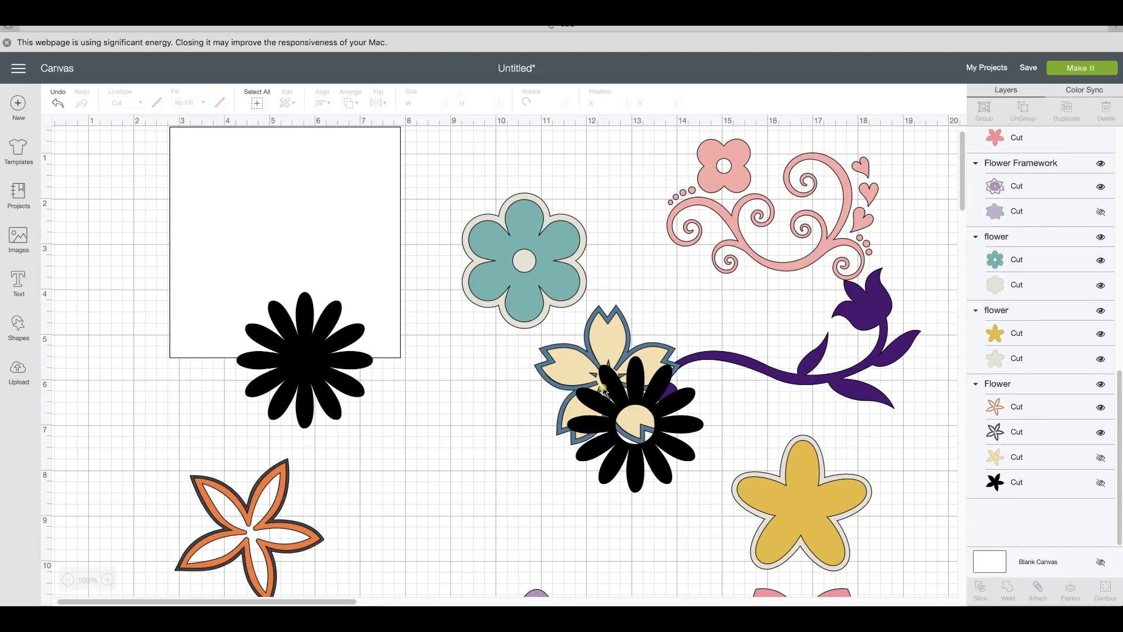
pyautogui.moveTo(600, 377); pyautogui.dragTo(451, 389)
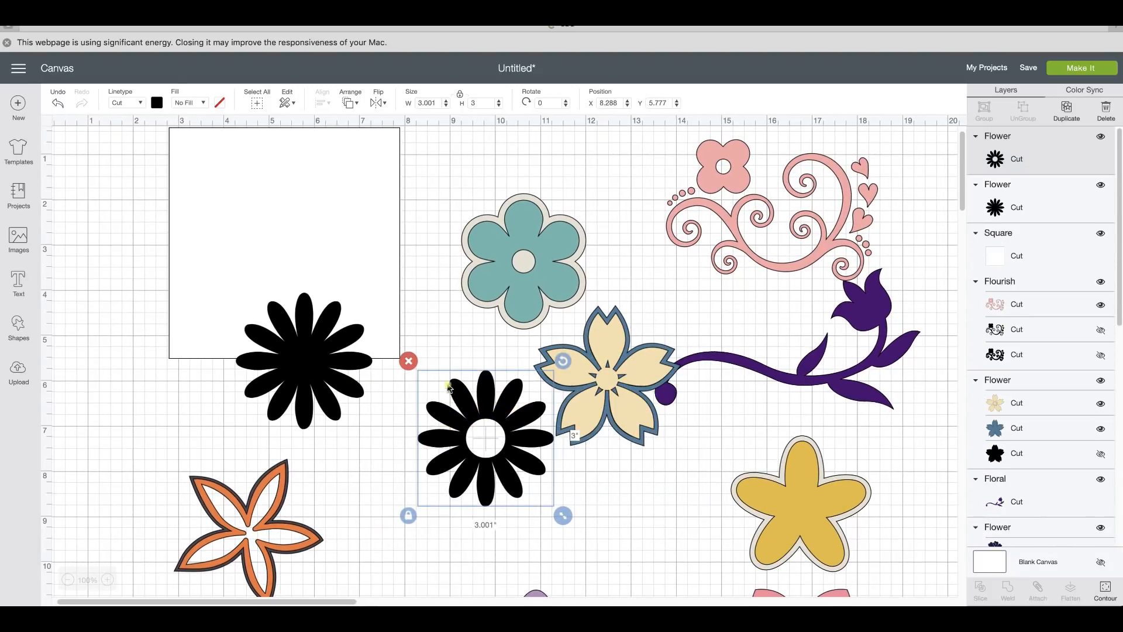
pyautogui.click(408, 363)
# Duplicate the solid black daisy and place one of the two inside the white square.
pyautogui.click(1011, 148)
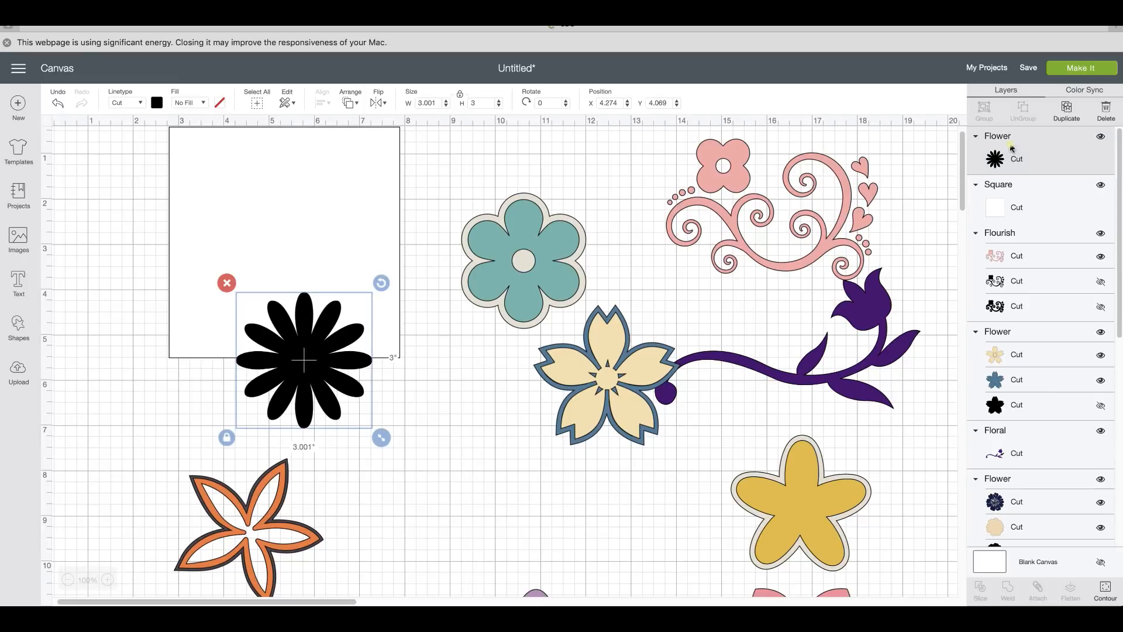
pyautogui.click(1061, 116)
pyautogui.moveTo(326, 349); pyautogui.dragTo(321, 230)
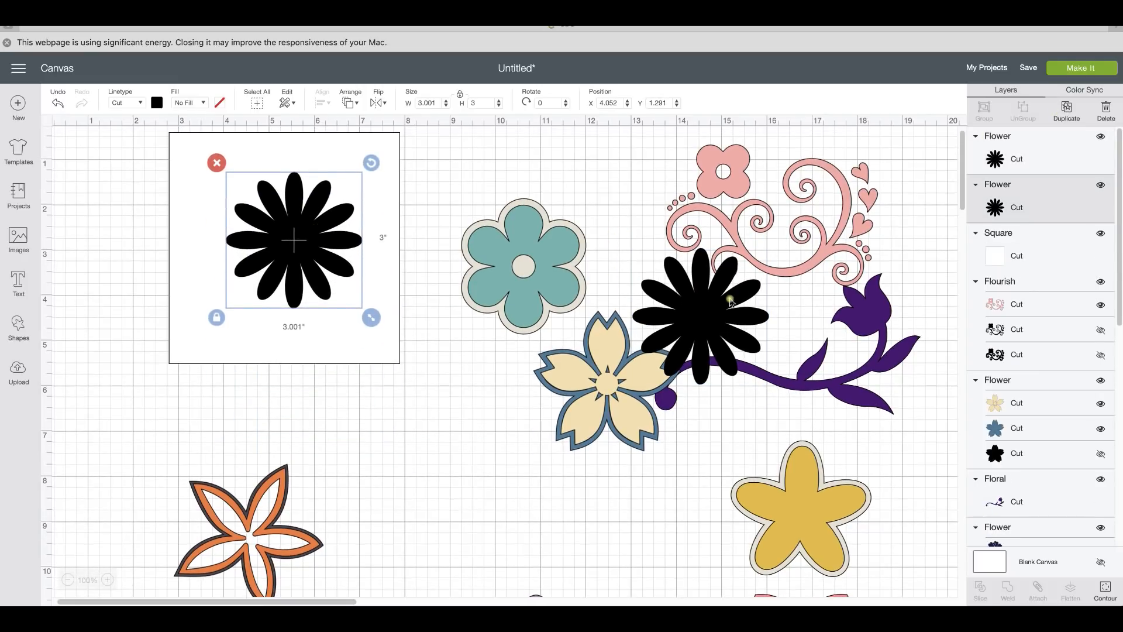
# Recolor the solid daisy copy outside the square to pale cream.
pyautogui.click(731, 302)
pyautogui.click(158, 103)
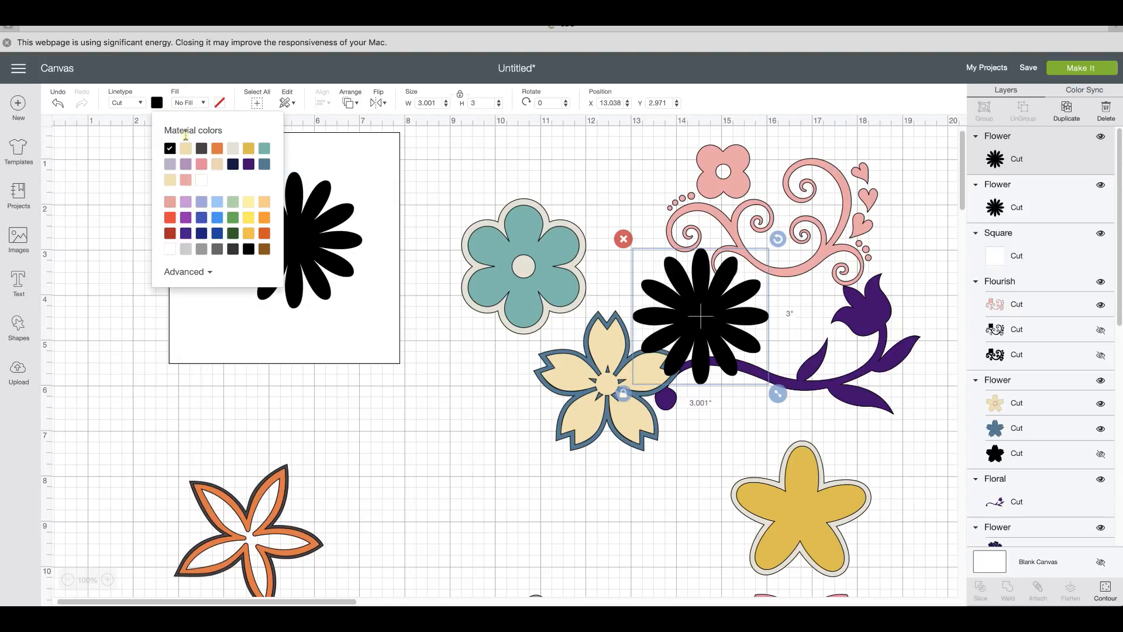
pyautogui.click(185, 148)
# Overlay the cream daisy on the black one, shrink it to about 2.89 inches, and center it to leave an even black border.
pyautogui.moveTo(728, 311); pyautogui.dragTo(323, 237)
pyautogui.click(469, 352)
pyautogui.moveTo(306, 280); pyautogui.dragTo(305, 278)
pyautogui.moveTo(373, 331); pyautogui.dragTo(367, 325)
pyautogui.moveTo(313, 291); pyautogui.dragTo(308, 285)
pyautogui.click(430, 372)
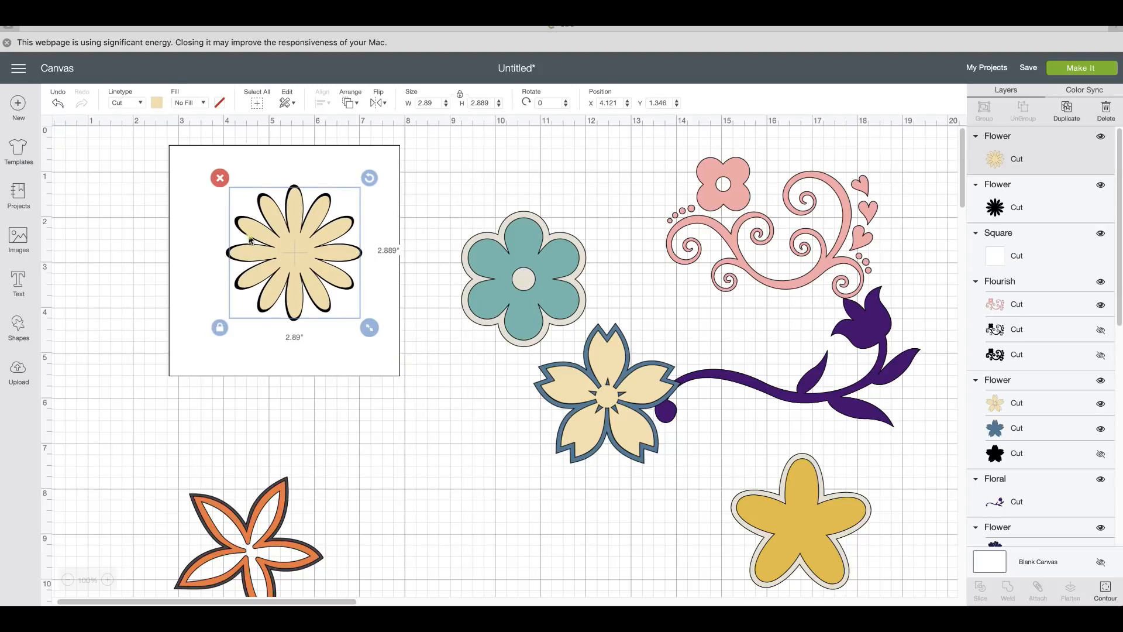
# Move the cream daisy off the black one, then duplicate the white square and set the copy aside over the flourish.
pyautogui.moveTo(281, 255); pyautogui.dragTo(483, 276)
pyautogui.moveTo(363, 245); pyautogui.dragTo(346, 245)
pyautogui.click(362, 228)
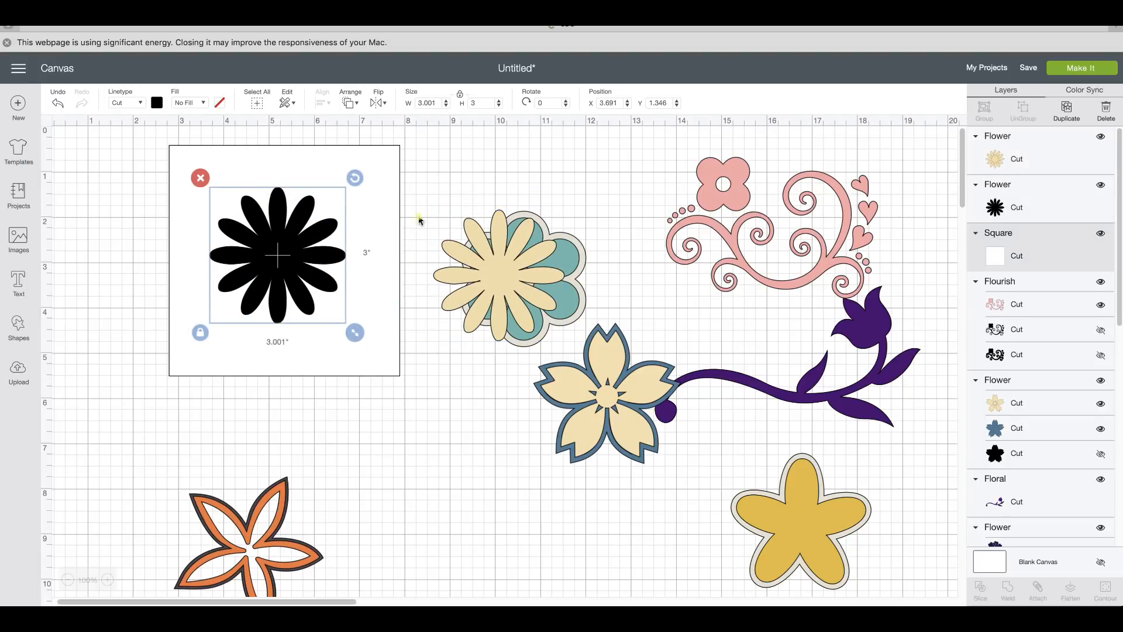
pyautogui.click(1065, 111)
pyautogui.moveTo(402, 261); pyautogui.dragTo(868, 260)
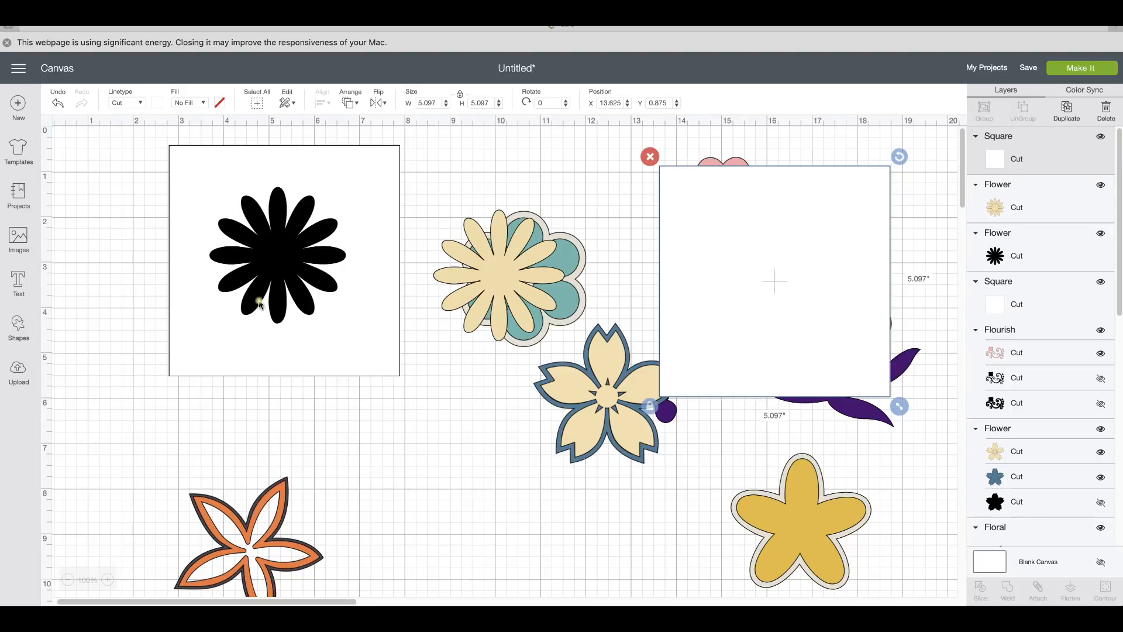
# Center the black daisy within the original white square and slice the daisy shape out of the square.
pyautogui.moveTo(125, 208); pyautogui.dragTo(386, 321)
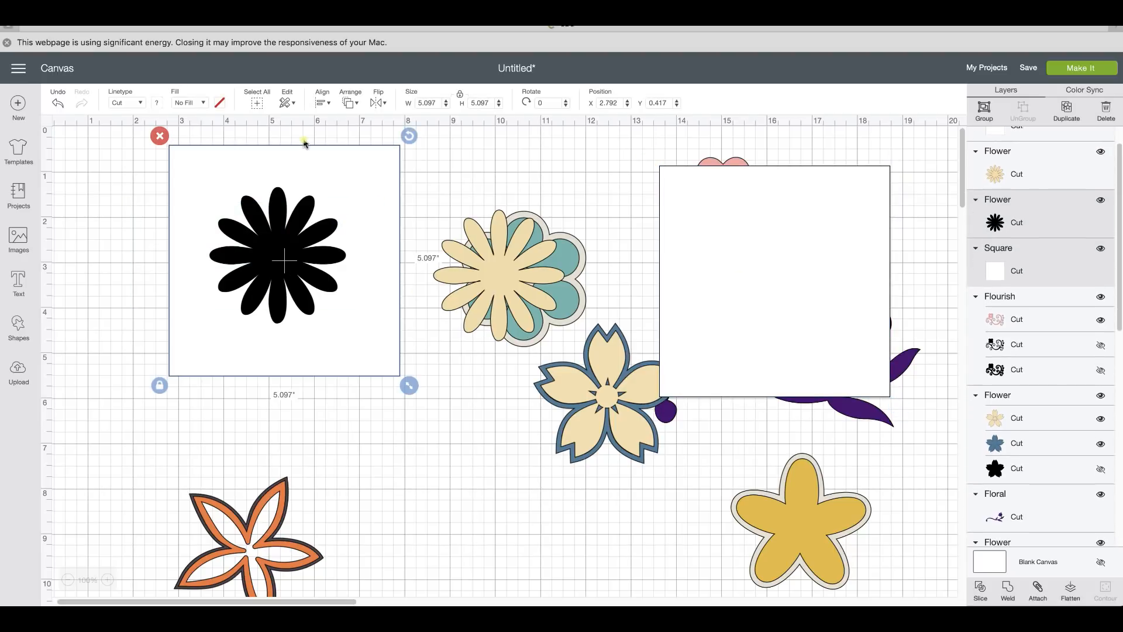
pyautogui.scroll(-1, 304, 143)
pyautogui.click(324, 104)
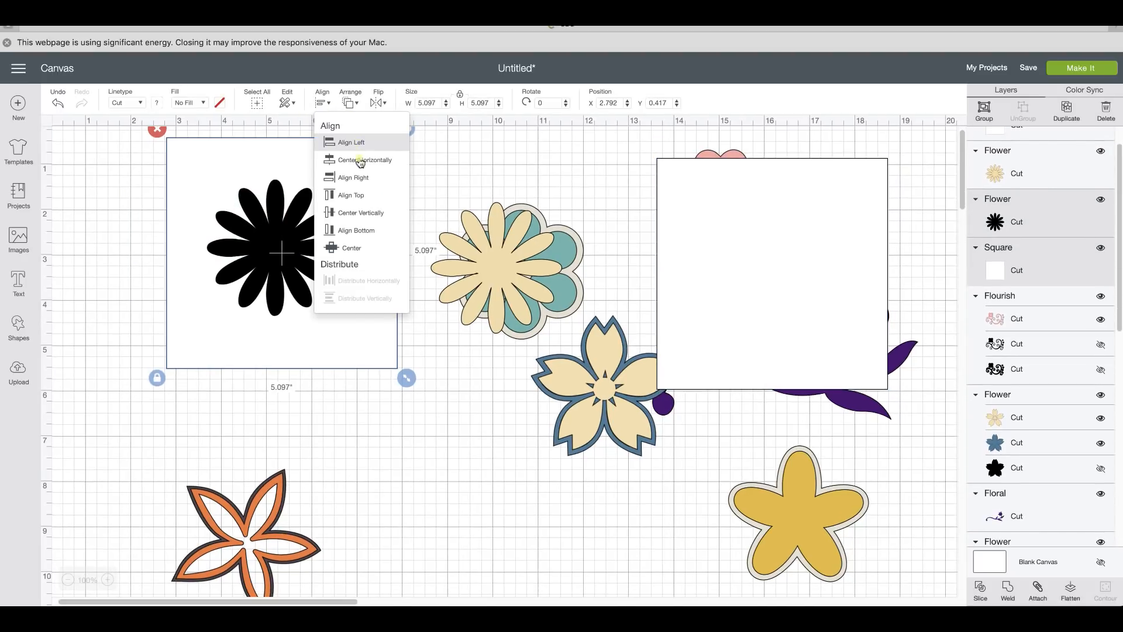
pyautogui.scroll(1, 367, 170)
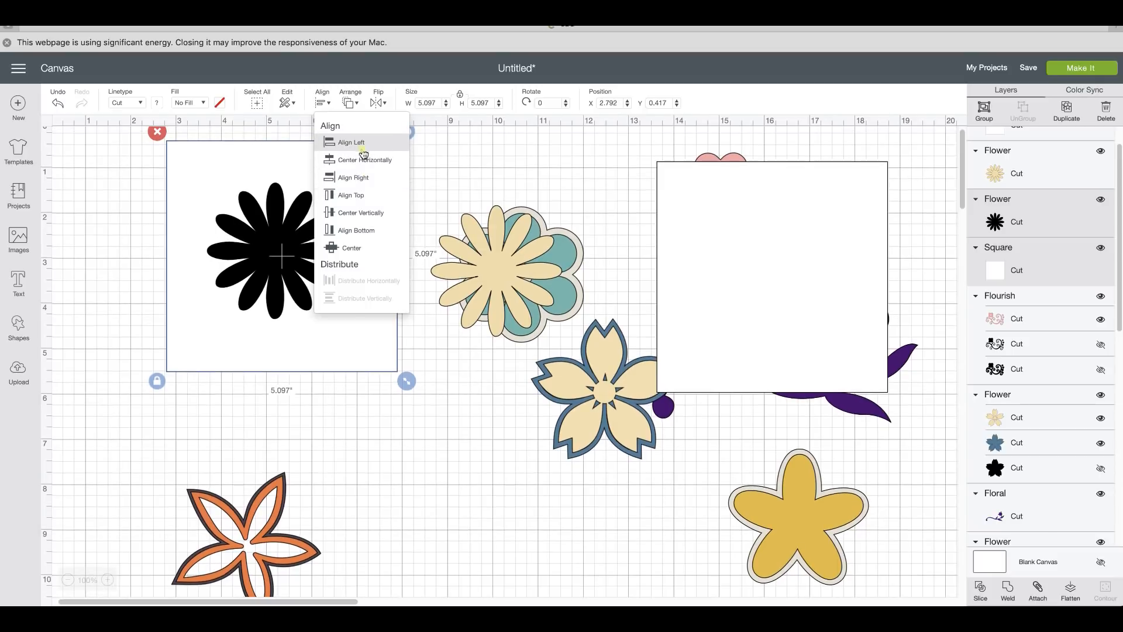
pyautogui.click(375, 254)
pyautogui.moveTo(396, 447); pyautogui.dragTo(274, 279)
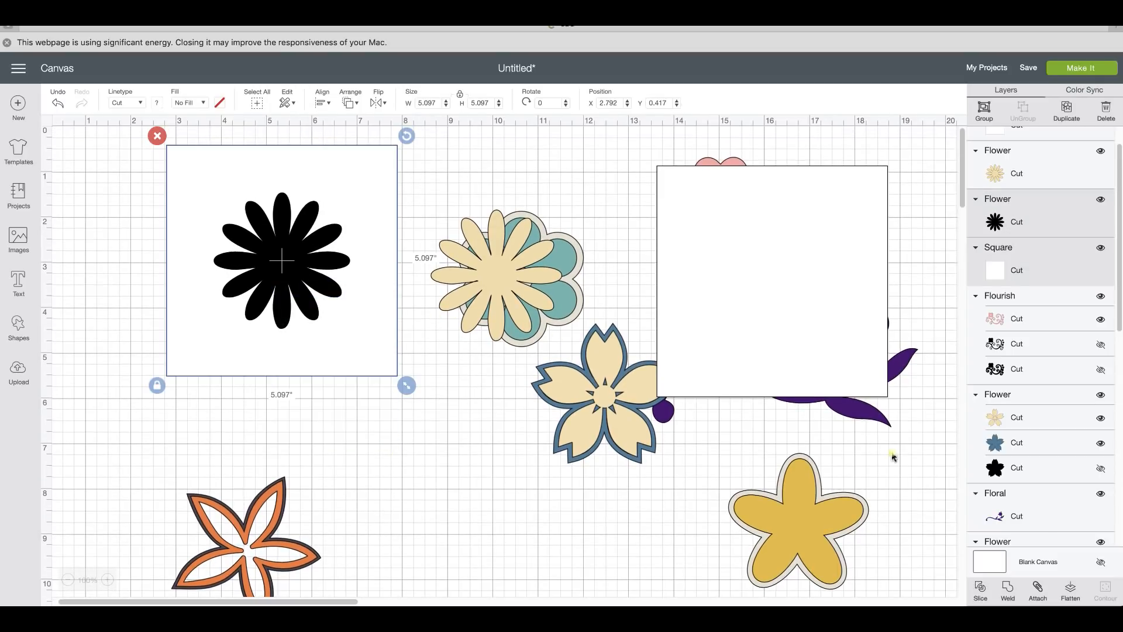
pyautogui.click(979, 587)
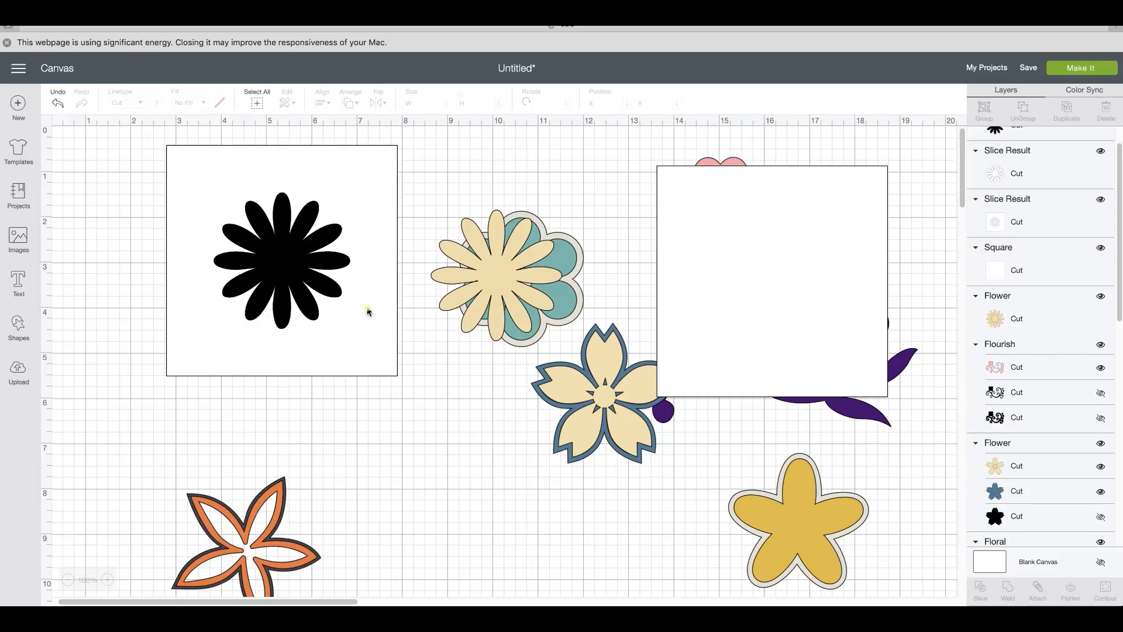
# Pull the black daisy and the white daisy slice out of the square and delete both.
pyautogui.moveTo(287, 270); pyautogui.dragTo(351, 333)
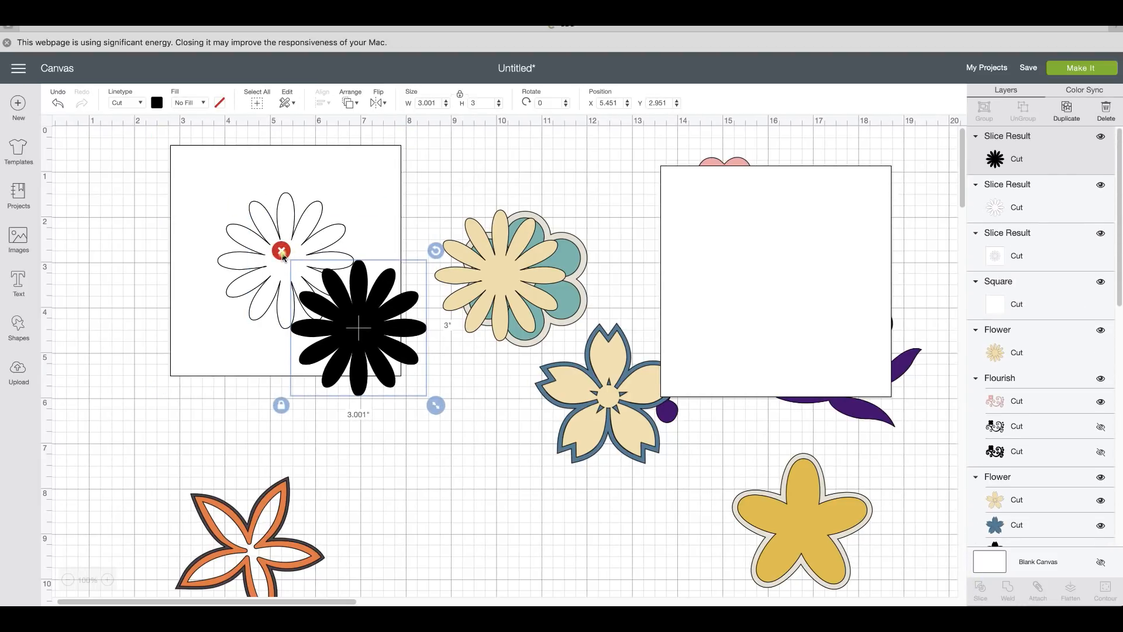
pyautogui.press('Delete')
pyautogui.moveTo(293, 263); pyautogui.dragTo(409, 388)
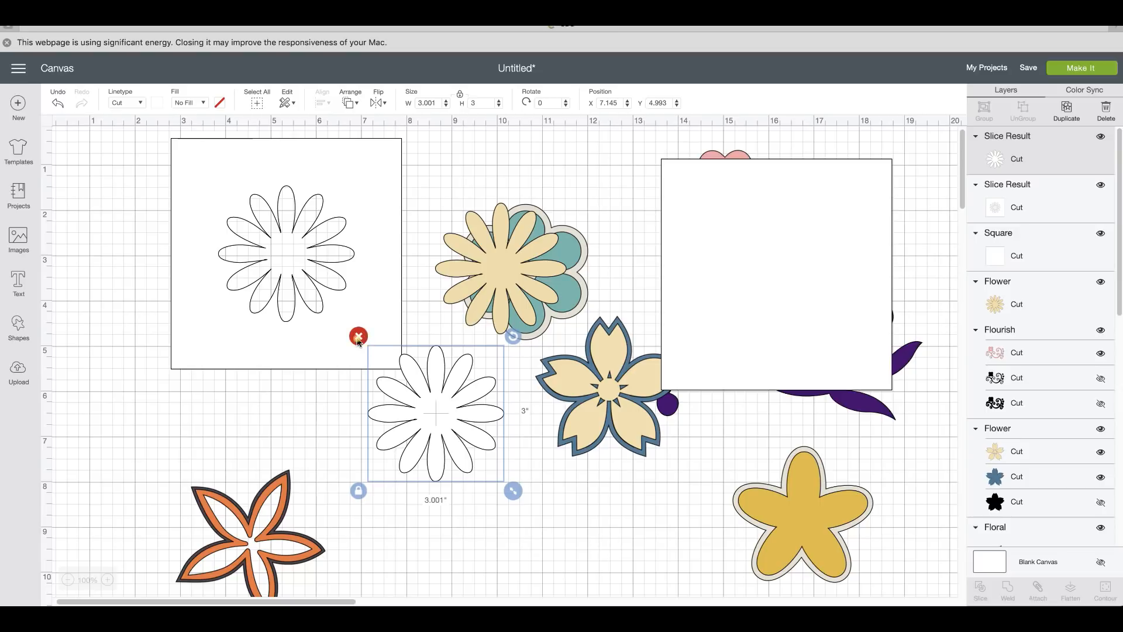
pyautogui.press('Delete')
# Bring the cream daisy to the front and center it inside the square's daisy cutout, leaving an even border.
pyautogui.moveTo(468, 272); pyautogui.dragTo(314, 202)
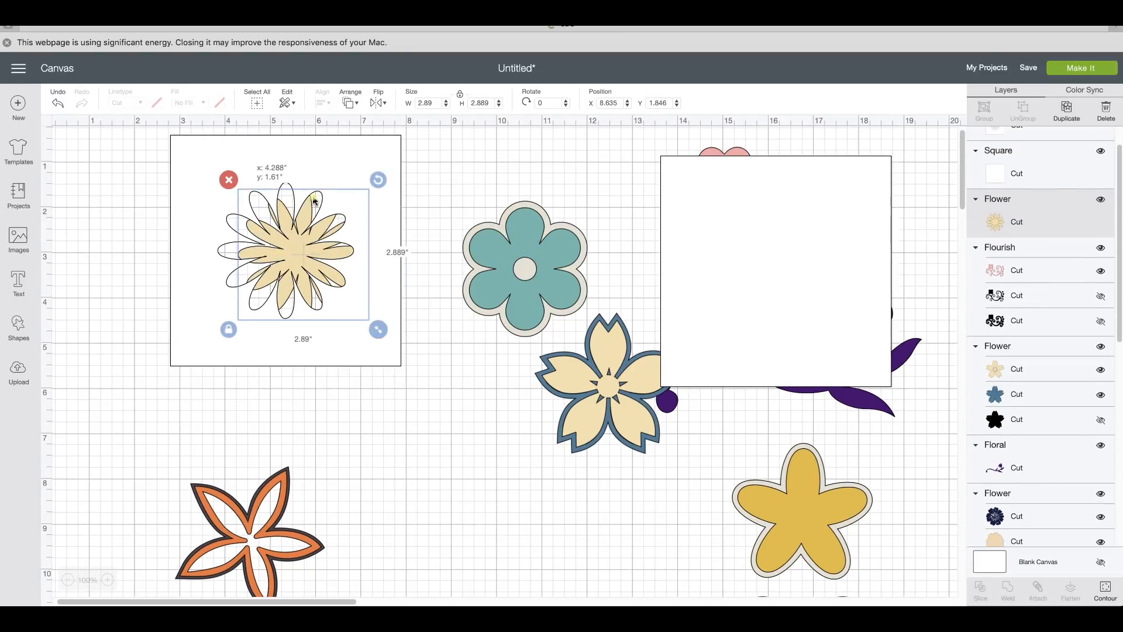
pyautogui.click(350, 103)
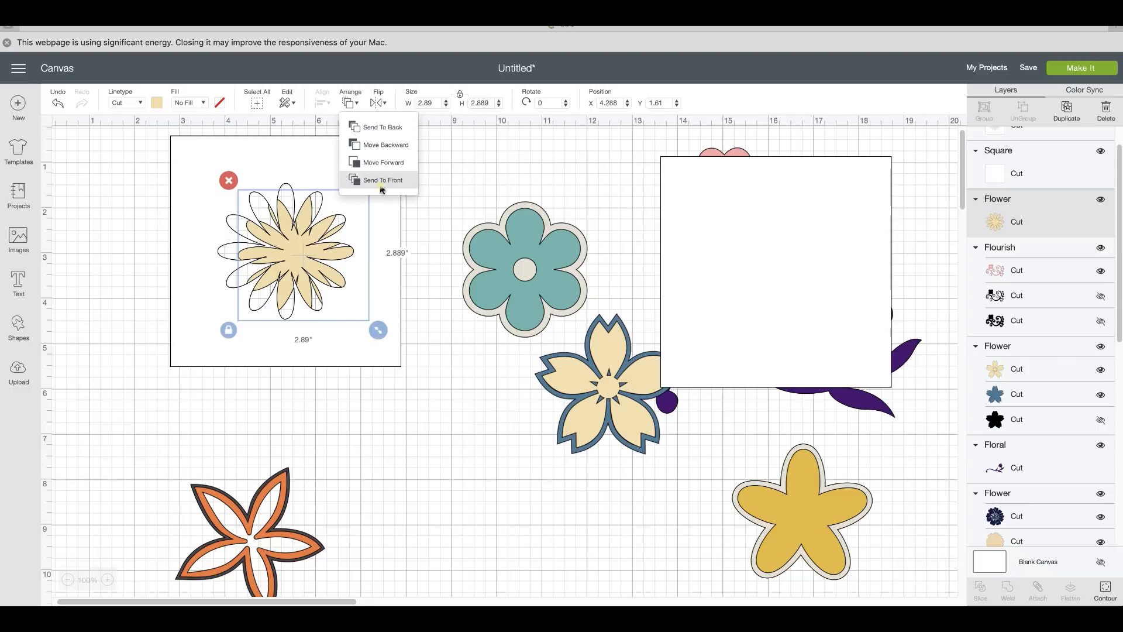
pyautogui.click(380, 185)
pyautogui.moveTo(294, 260); pyautogui.dragTo(275, 255)
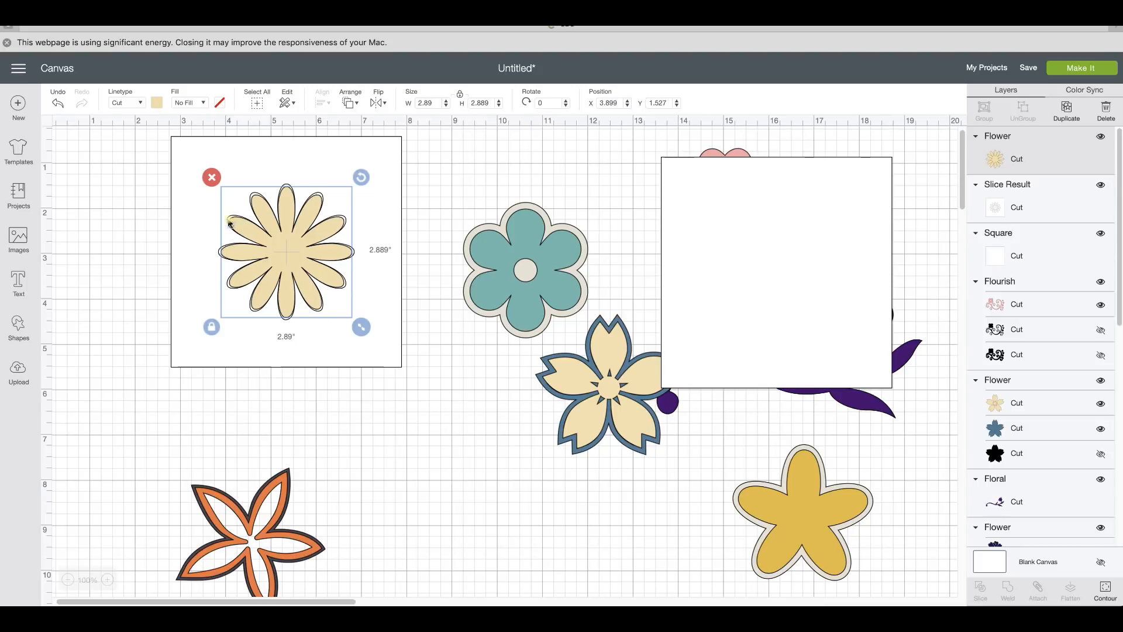
pyautogui.click(278, 255)
pyautogui.click(409, 281)
pyautogui.moveTo(146, 236); pyautogui.dragTo(295, 270)
pyautogui.click(320, 105)
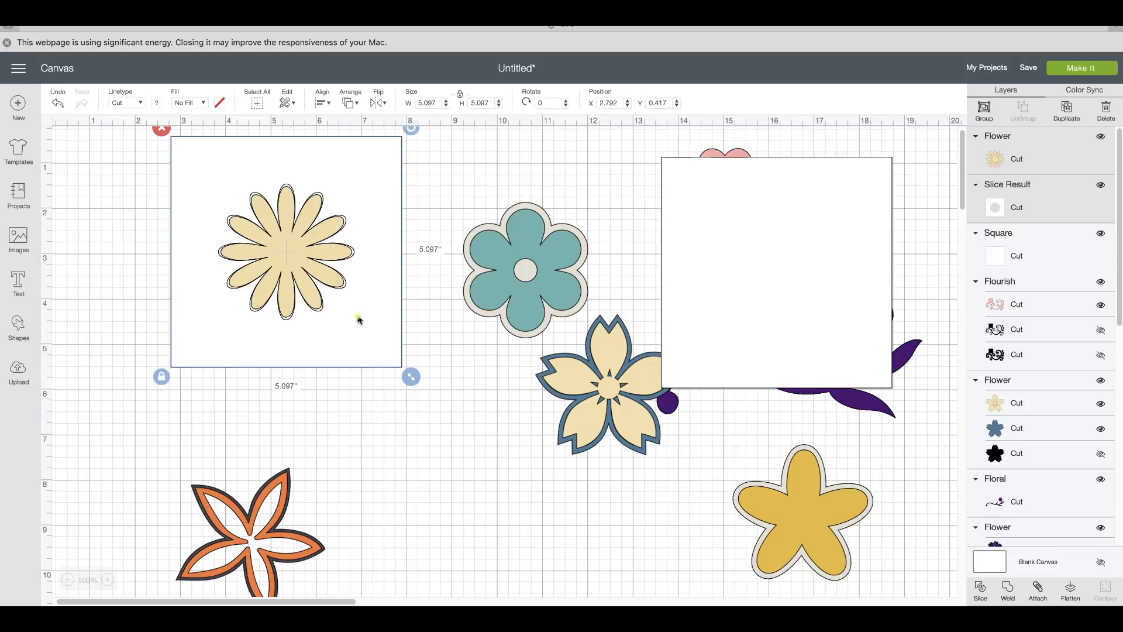
# Move the spare white square down off the flourish and duplicate the purple floral stem.
pyautogui.moveTo(721, 326); pyautogui.dragTo(758, 474)
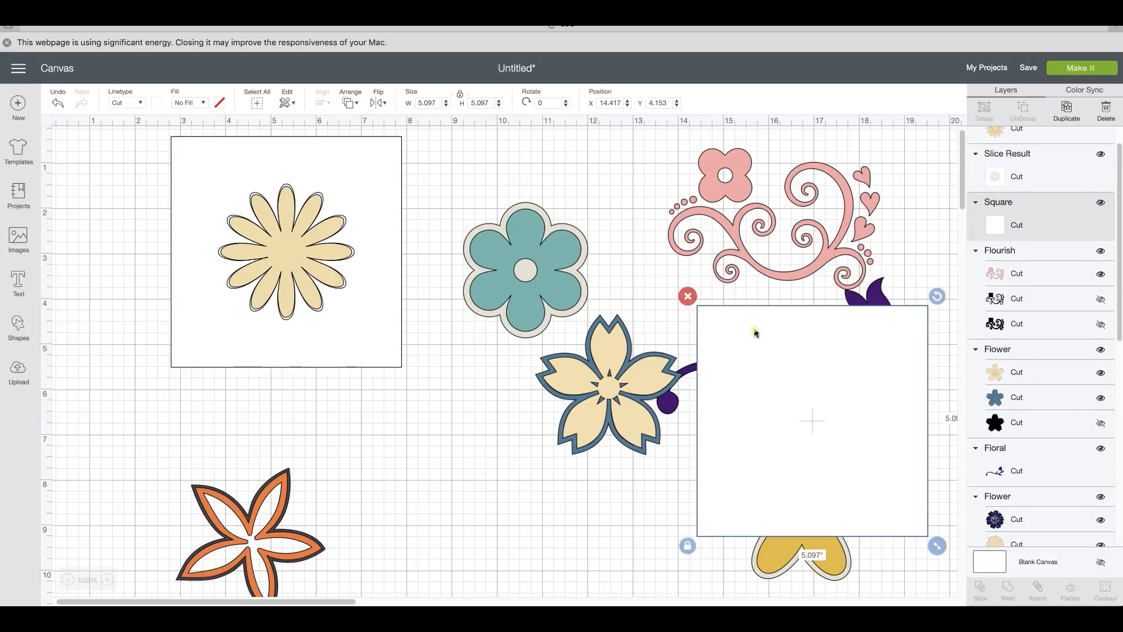
pyautogui.click(784, 273)
pyautogui.click(870, 297)
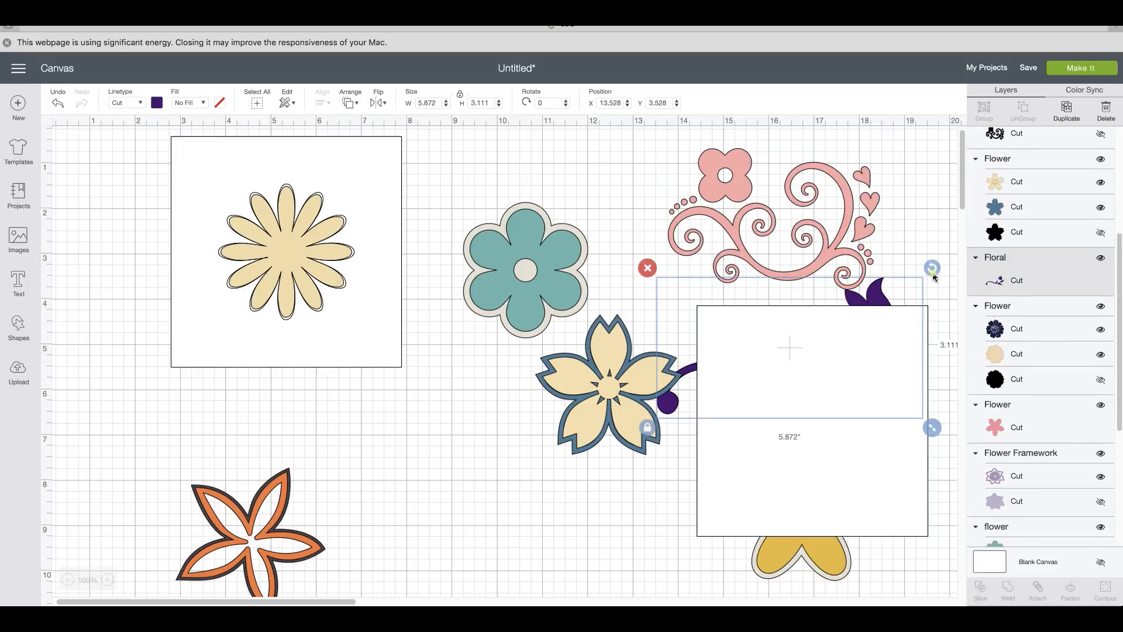
pyautogui.click(1067, 108)
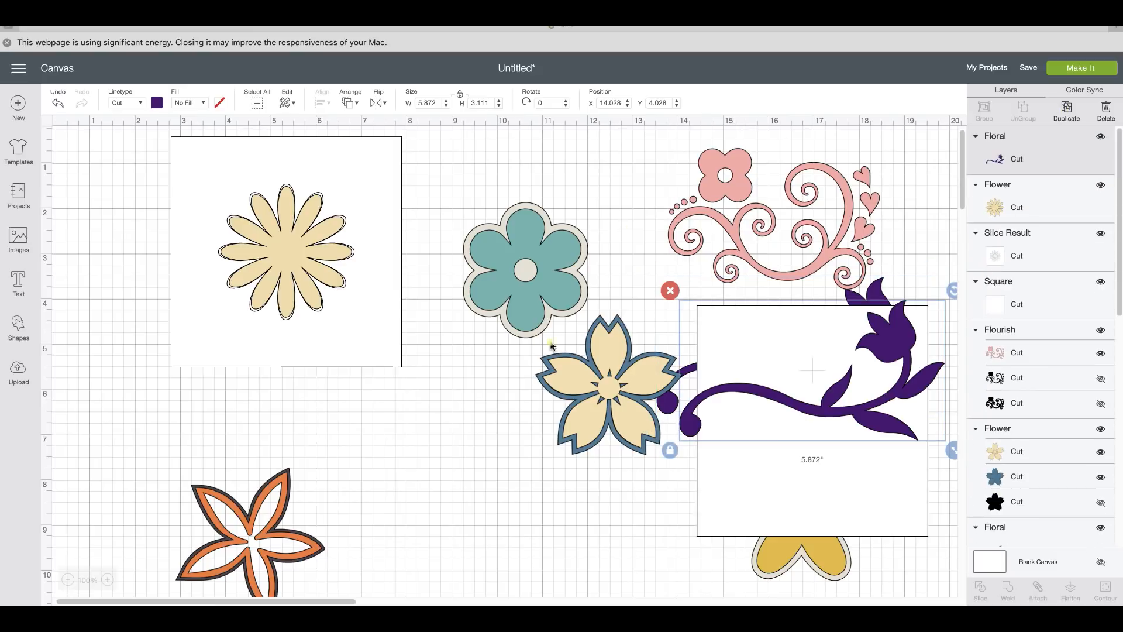
# Place the stem copy over the daisy square, shrink it to about 2.9 inches wide, and rotate it about 50 degrees.
pyautogui.moveTo(838, 408); pyautogui.dragTo(394, 344)
pyautogui.moveTo(512, 386); pyautogui.dragTo(368, 335)
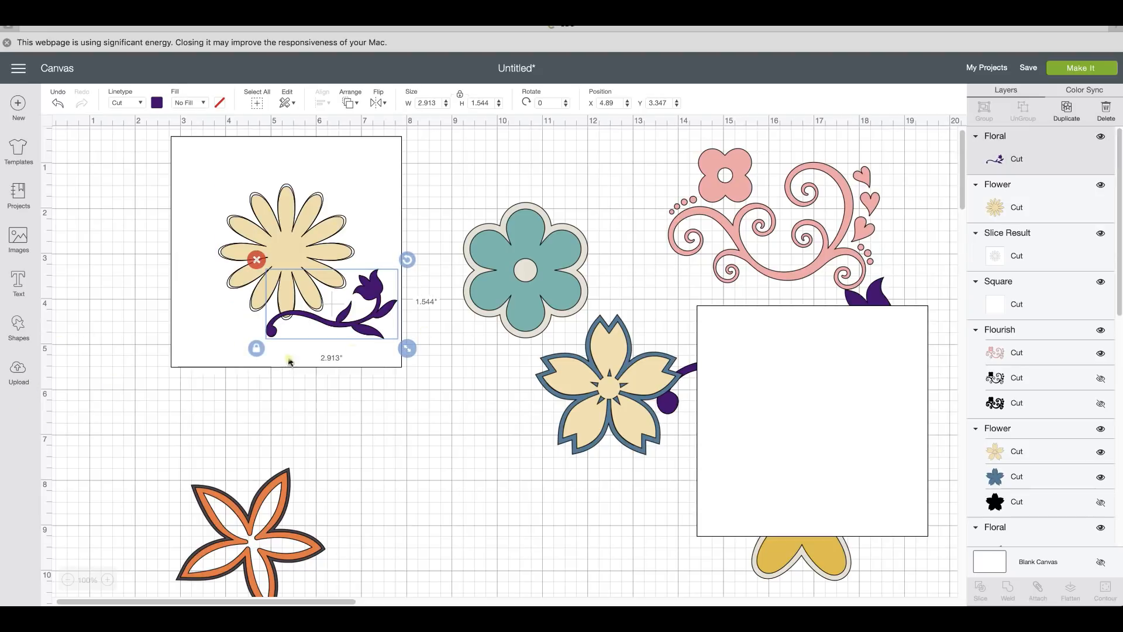
pyautogui.moveTo(407, 260); pyautogui.dragTo(370, 346)
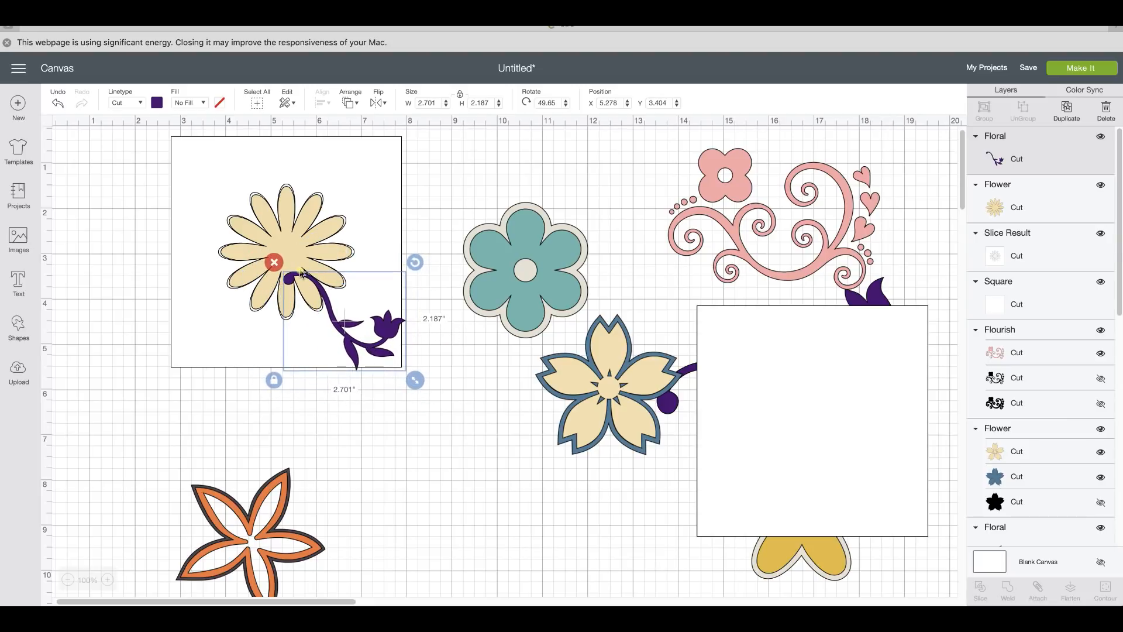
# Duplicate the rotated stem, leaving one copy below the square, and nudge the other fully inside the square's edges.
pyautogui.click(1063, 117)
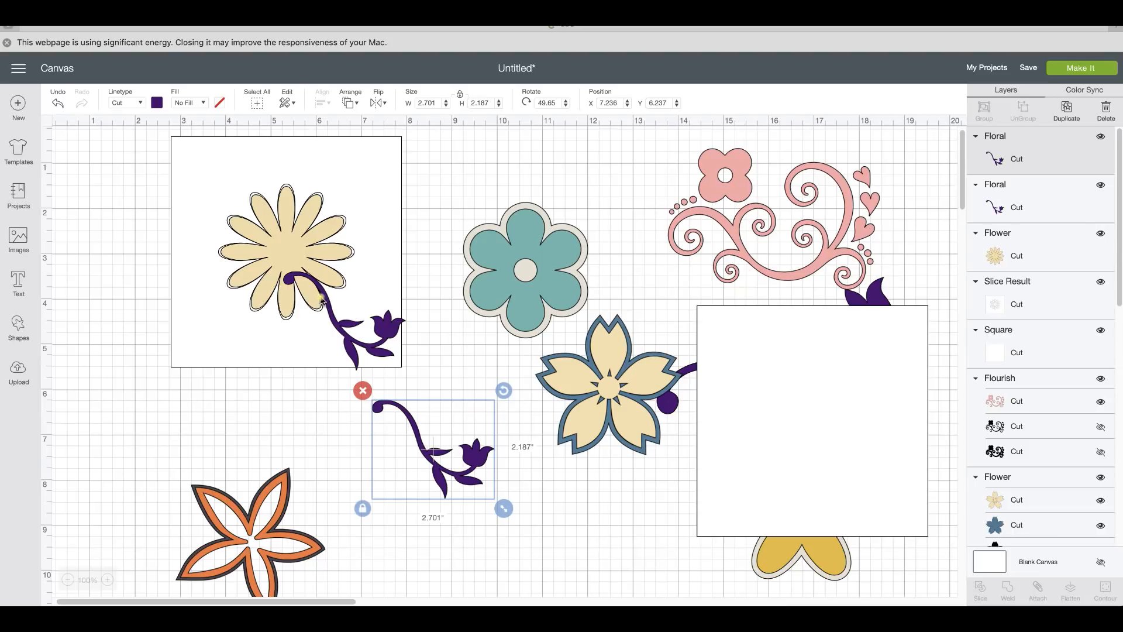
pyautogui.click(377, 343)
pyautogui.click(288, 349)
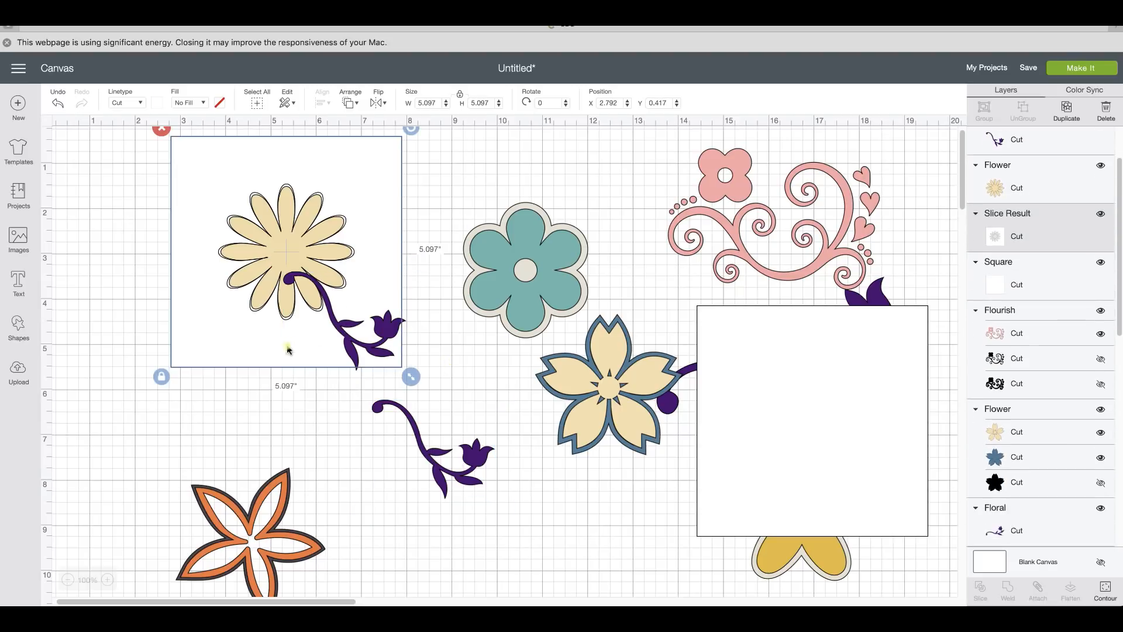
pyautogui.click(364, 355)
pyautogui.moveTo(414, 377); pyautogui.dragTo(408, 376)
pyautogui.click(434, 384)
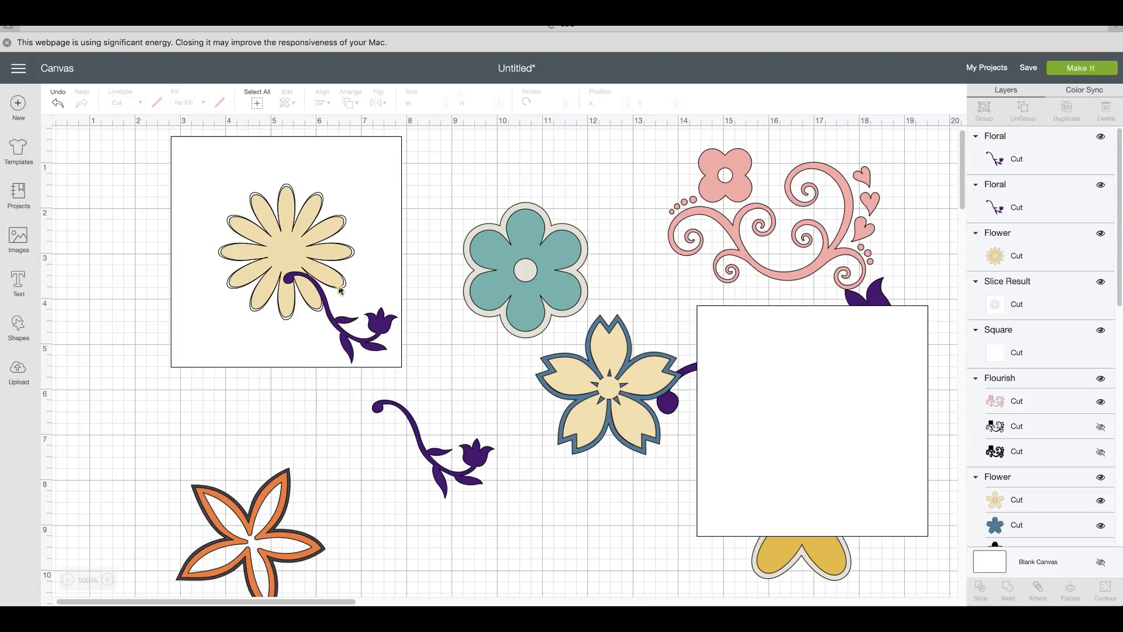
# Weld the square, the cream daisy and the purple stem on it into one shape.
pyautogui.moveTo(123, 258); pyautogui.dragTo(439, 351)
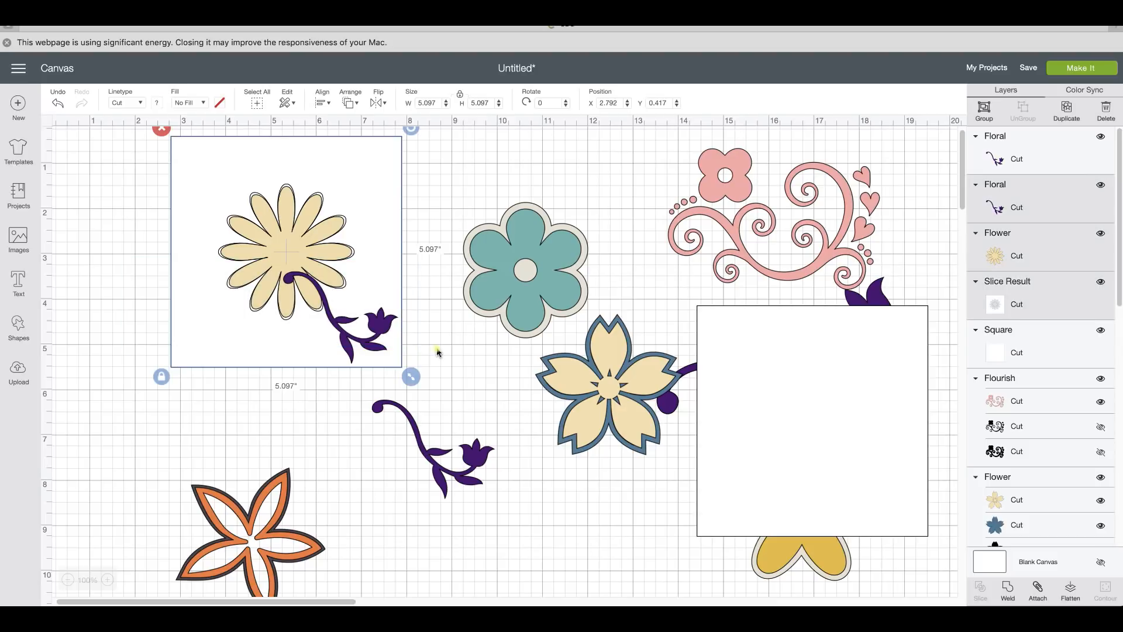
pyautogui.click(1008, 588)
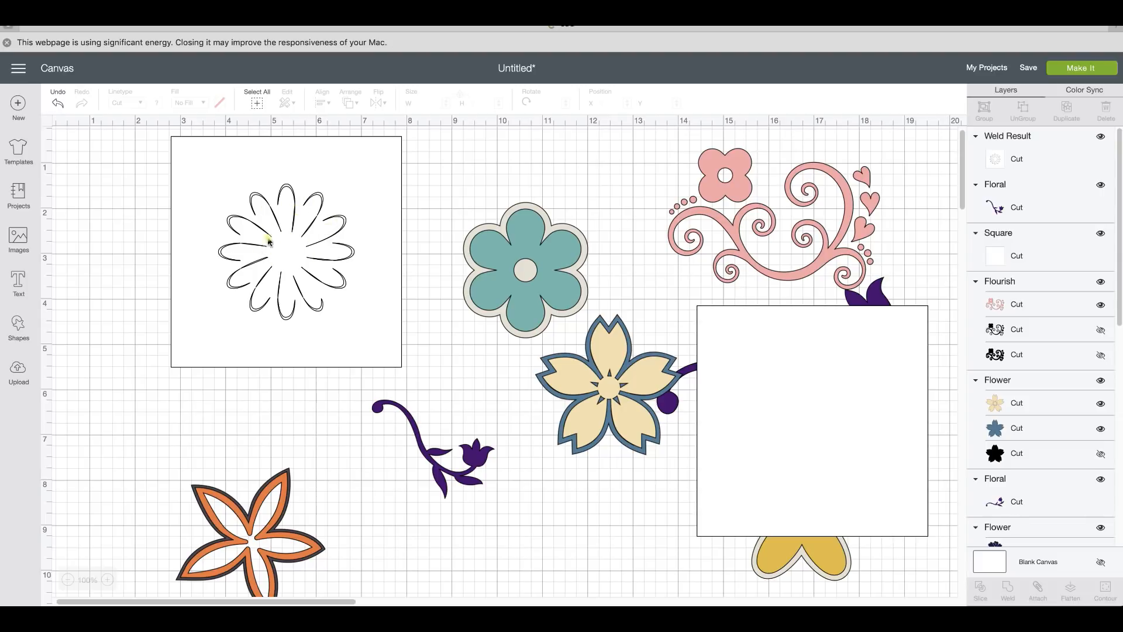
pyautogui.click(343, 240)
# Try the spare purple stem in front of the welded daisy square, then move it off beside the teal flower.
pyautogui.moveTo(408, 432); pyautogui.dragTo(329, 311)
pyautogui.click(349, 103)
pyautogui.click(387, 180)
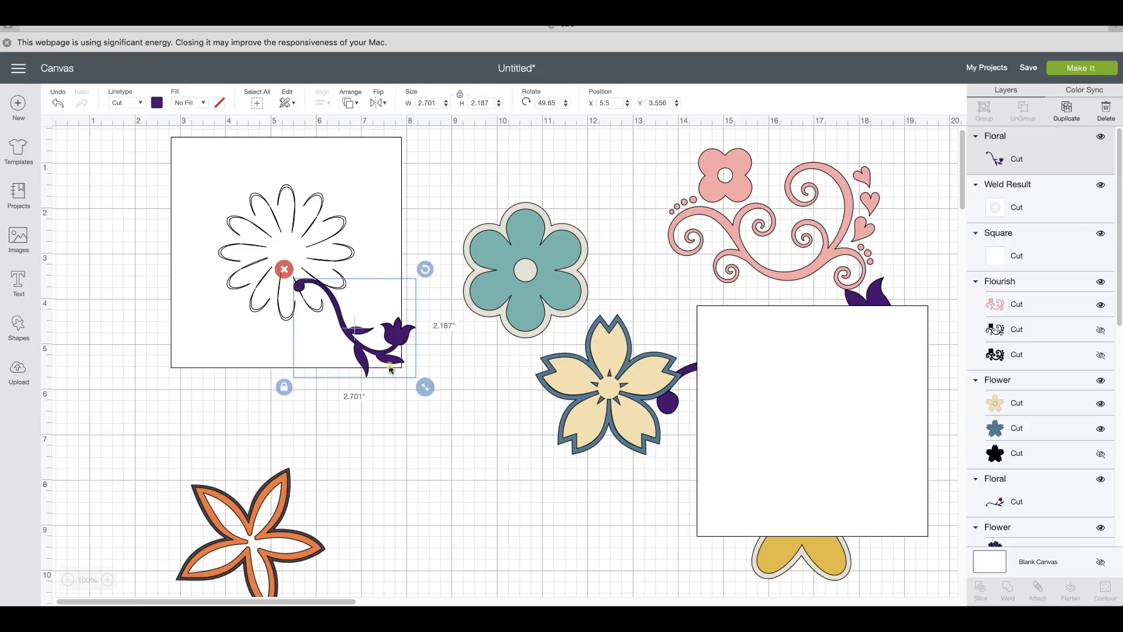
pyautogui.moveTo(390, 370); pyautogui.dragTo(376, 361)
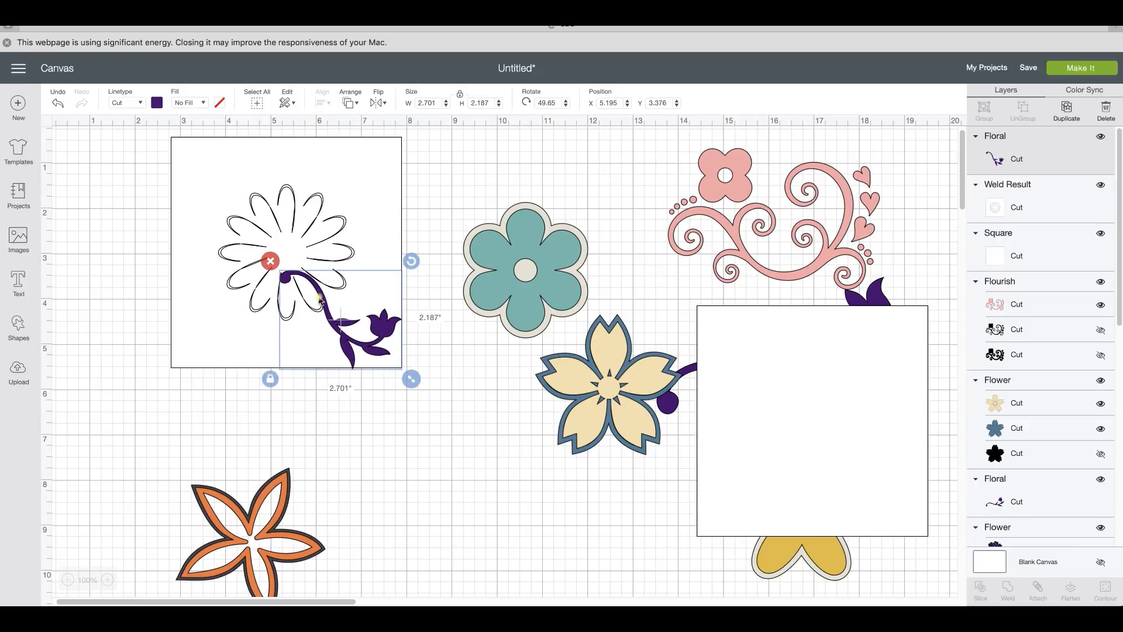
pyautogui.moveTo(298, 285); pyautogui.dragTo(308, 301)
pyautogui.moveTo(396, 362); pyautogui.dragTo(379, 335)
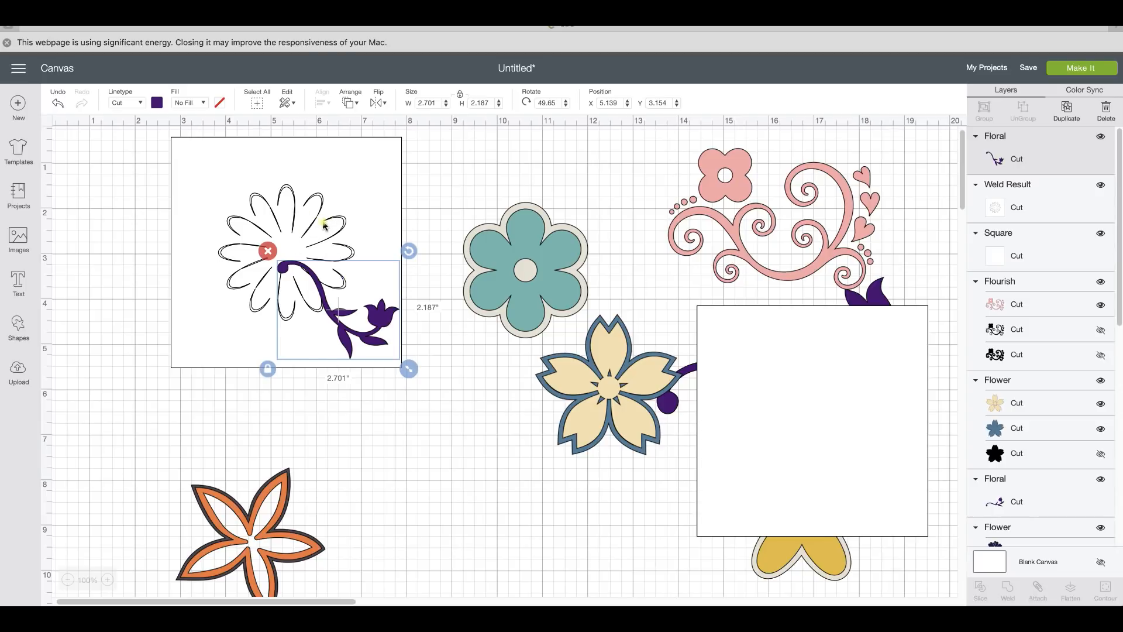
pyautogui.moveTo(378, 328); pyautogui.dragTo(507, 329)
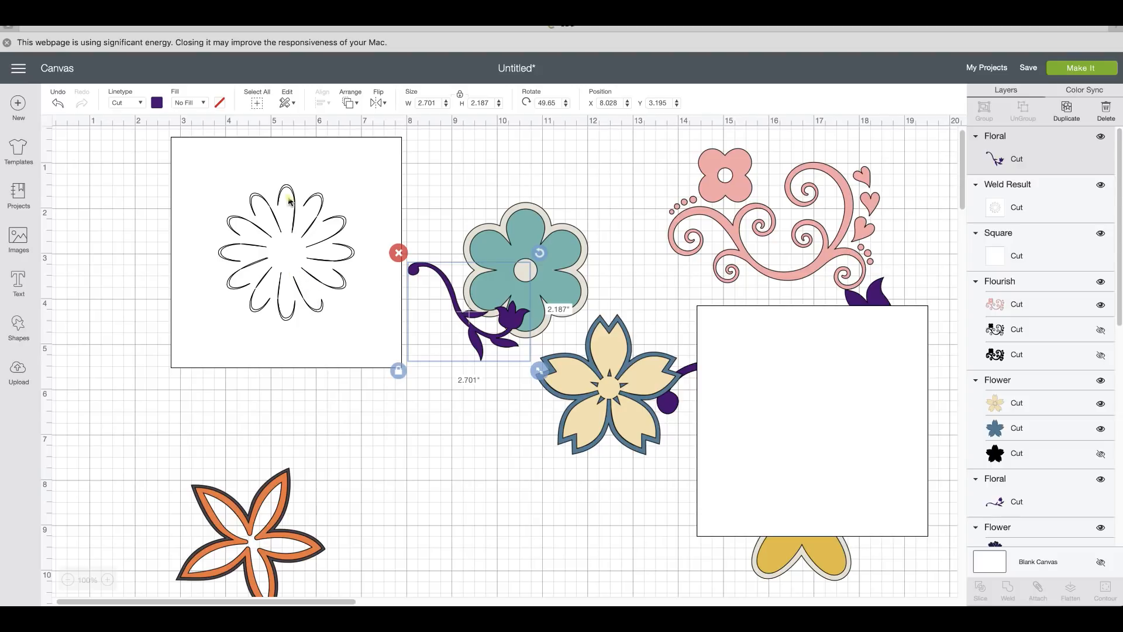
# Delete the welded daisy square and the leftover rotated purple stem.
pyautogui.click(310, 250)
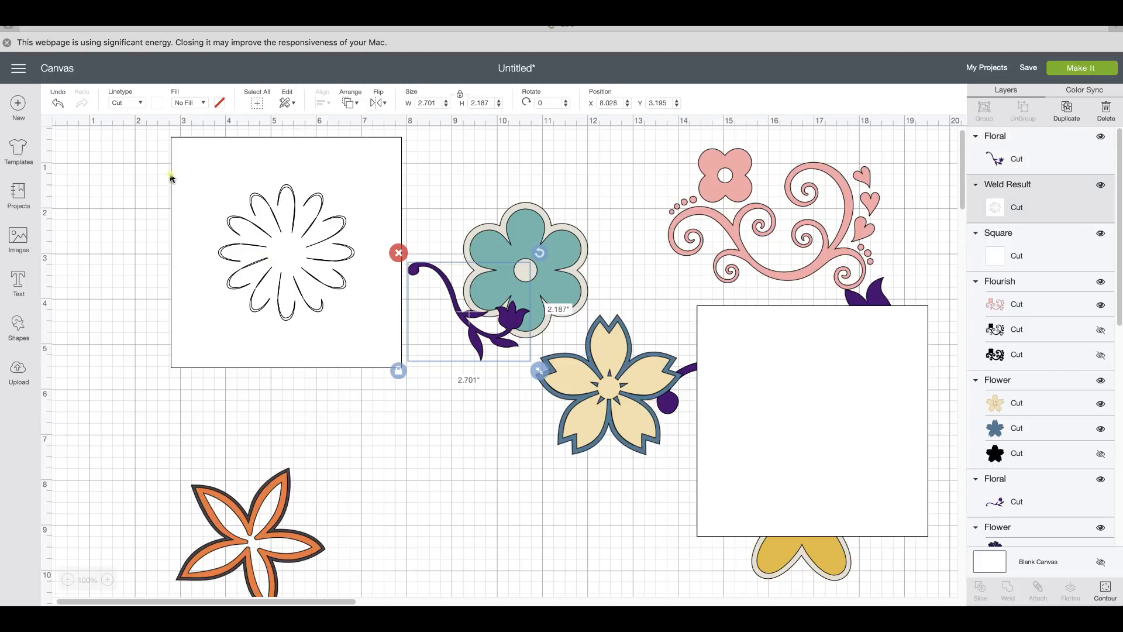
pyautogui.click(161, 128)
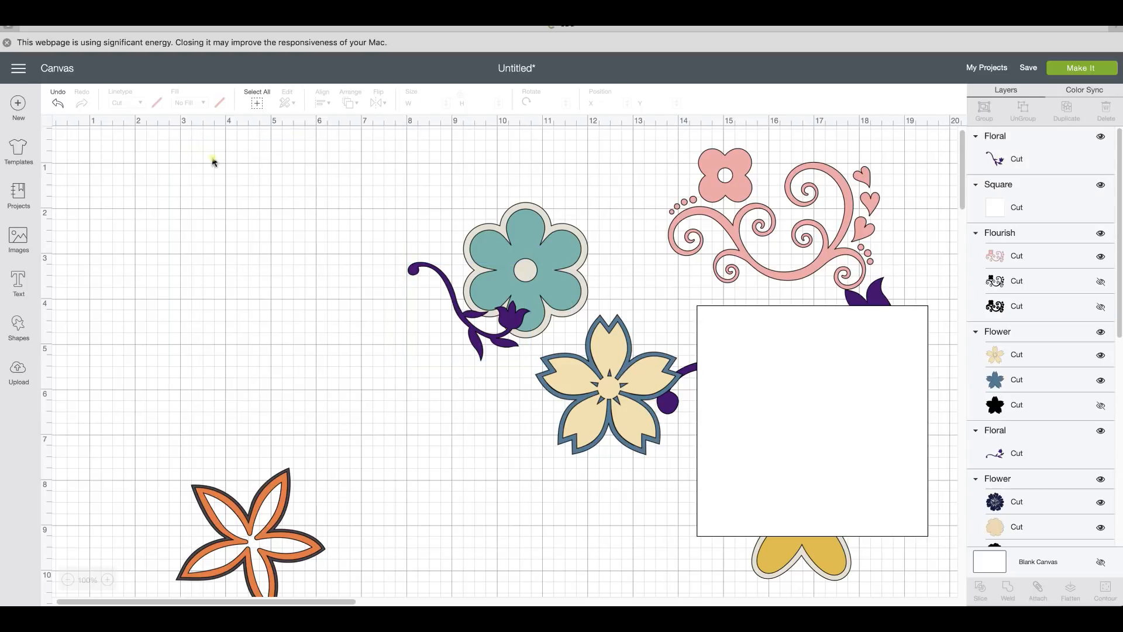
pyautogui.click(440, 272)
pyautogui.click(396, 253)
# Place the spare white square in the cleared area, shift the orange flower aside, and lay the blue-and-cream blossom in front of the square.
pyautogui.moveTo(765, 379); pyautogui.dragTo(198, 227)
pyautogui.moveTo(273, 538); pyautogui.dragTo(495, 526)
pyautogui.moveTo(541, 380); pyautogui.dragTo(263, 292)
pyautogui.click(350, 103)
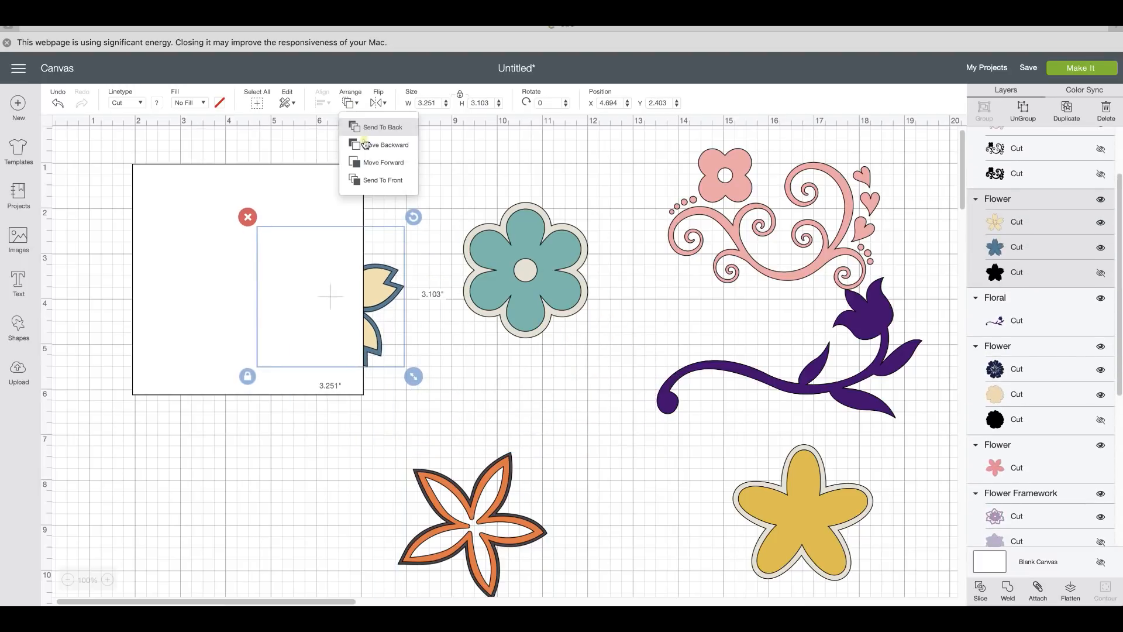
pyautogui.click(378, 181)
# Shrink the blossom to about 2.14 inches wide within the square and ungroup its layers.
pyautogui.moveTo(403, 362); pyautogui.dragTo(314, 285)
pyautogui.press('super+shift+g')
pyautogui.click(379, 409)
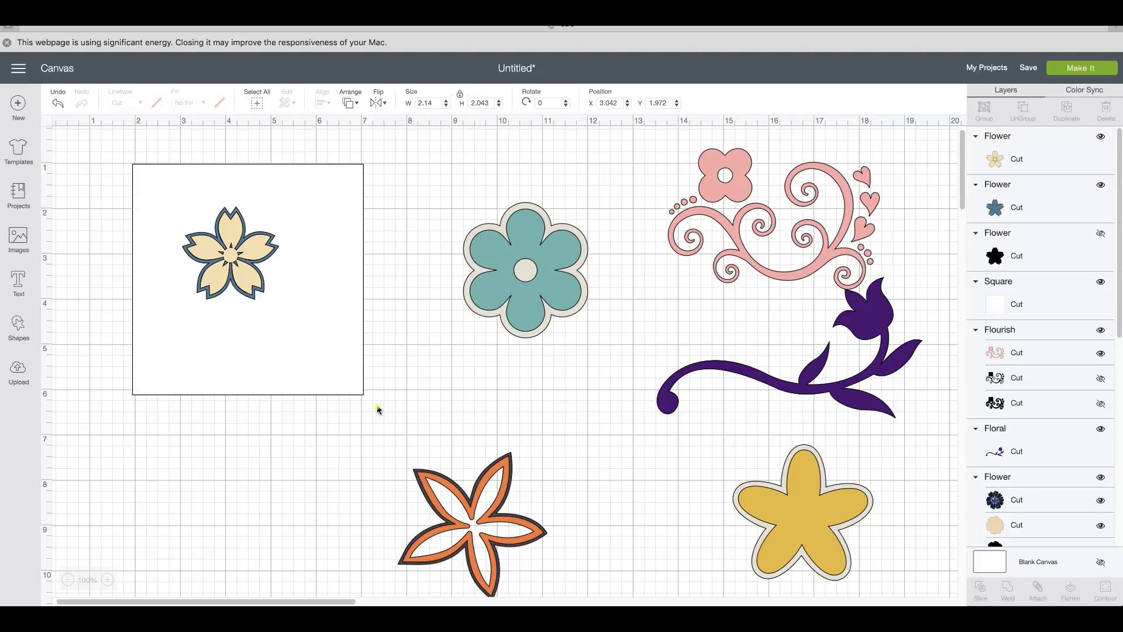
# Slice the blue blossom layer out of the white square.
pyautogui.click(233, 215)
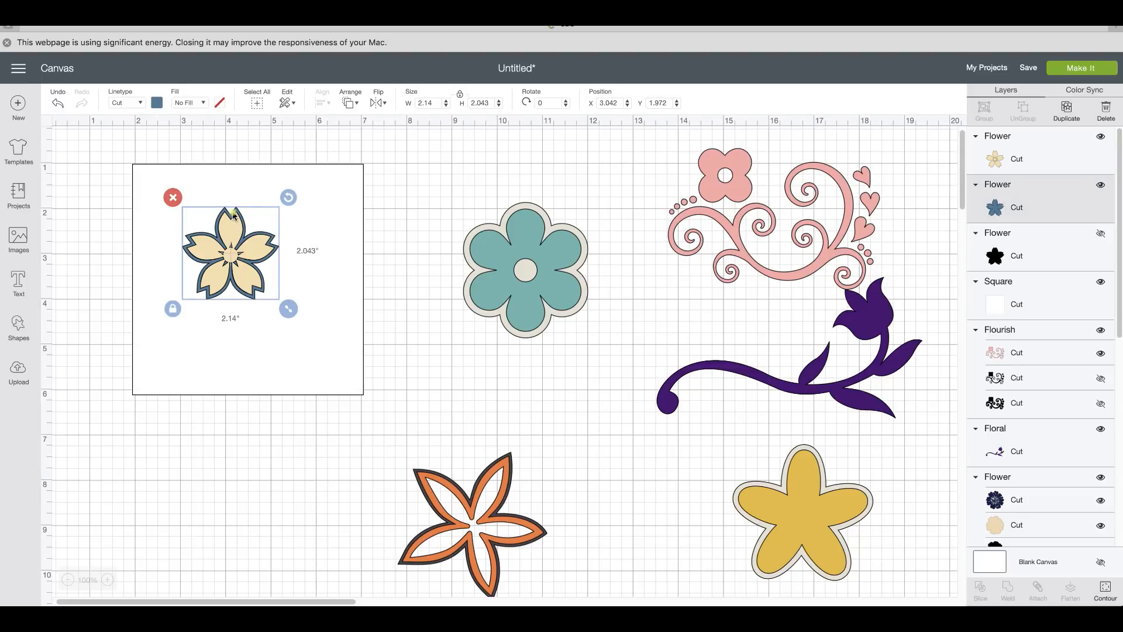
pyautogui.keyDown('shift'); pyautogui.click(232, 191); pyautogui.keyUp('shift')
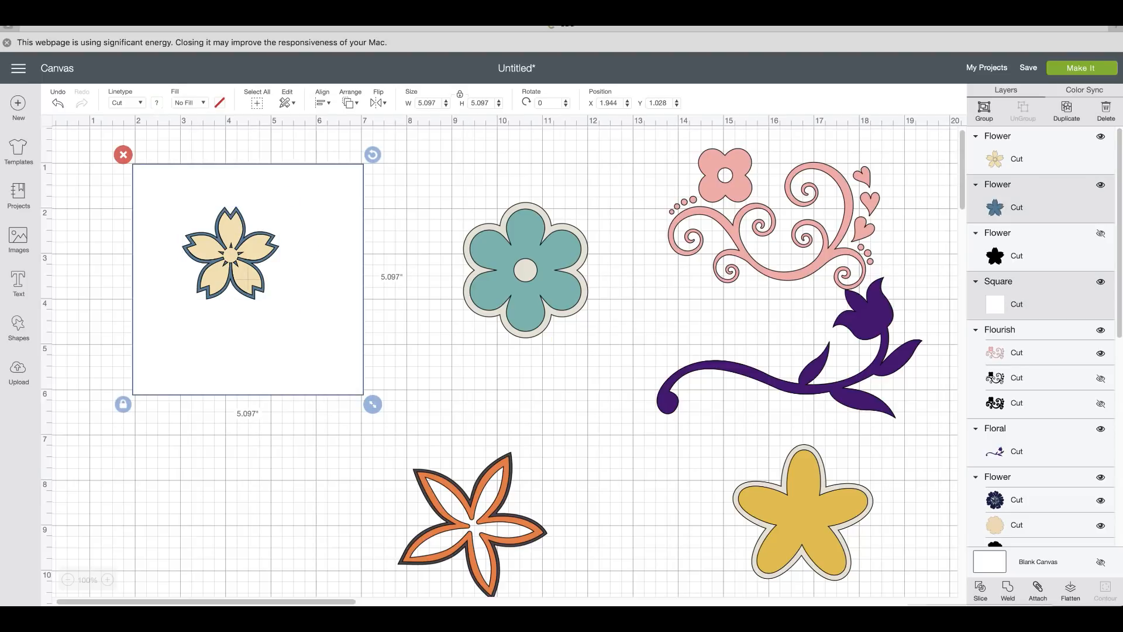
pyautogui.click(981, 591)
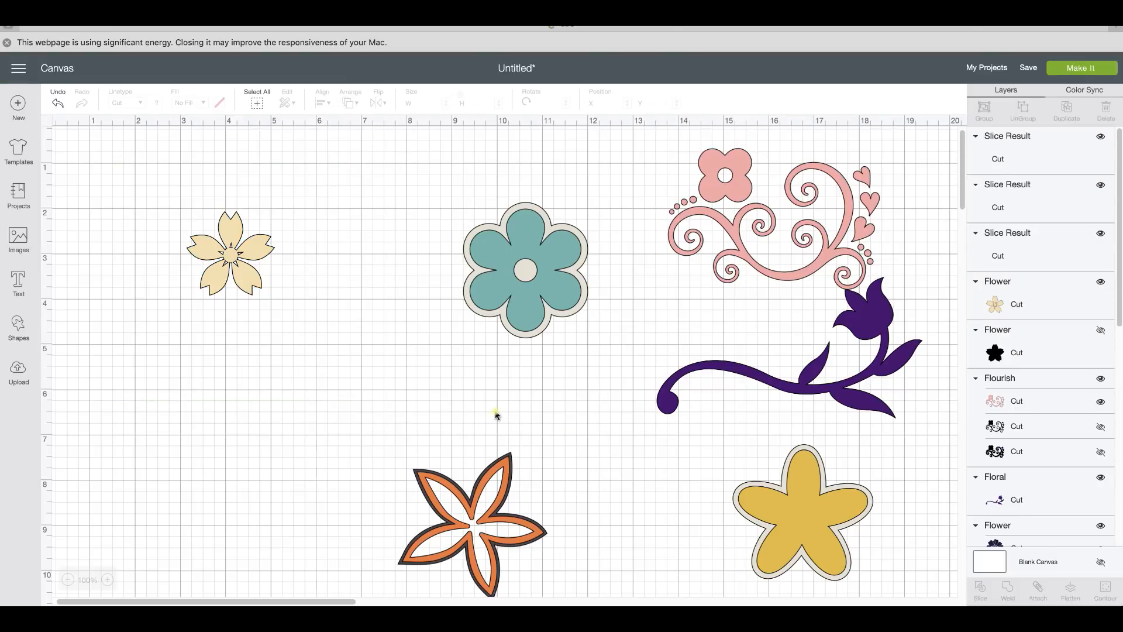
# Delete the blue blossom and the white blossom piece left over from the slice.
pyautogui.click(242, 274)
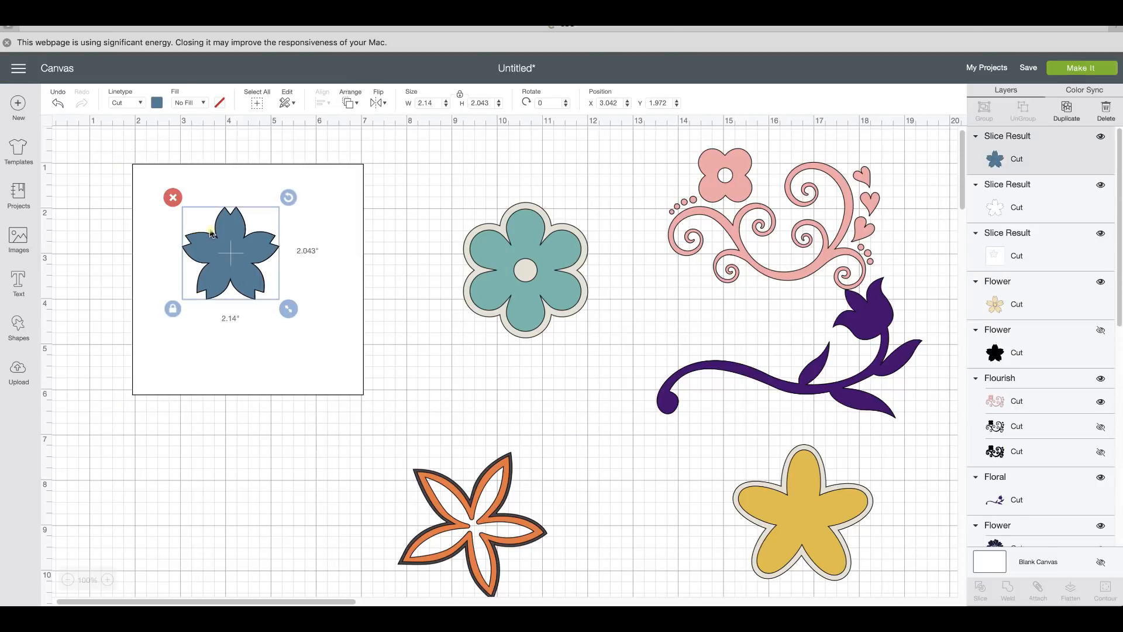
pyautogui.click(172, 195)
pyautogui.click(214, 238)
pyautogui.press('Delete')
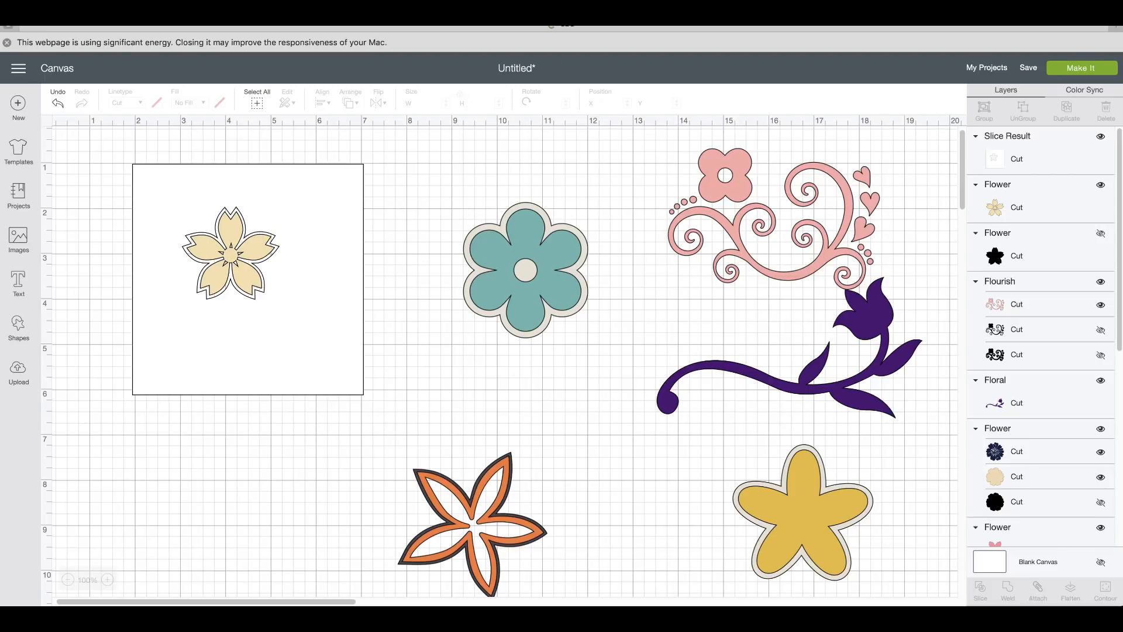
# Preview the blossom cutout against a dark purple canvas and restore the canvas color to white.
pyautogui.click(994, 568)
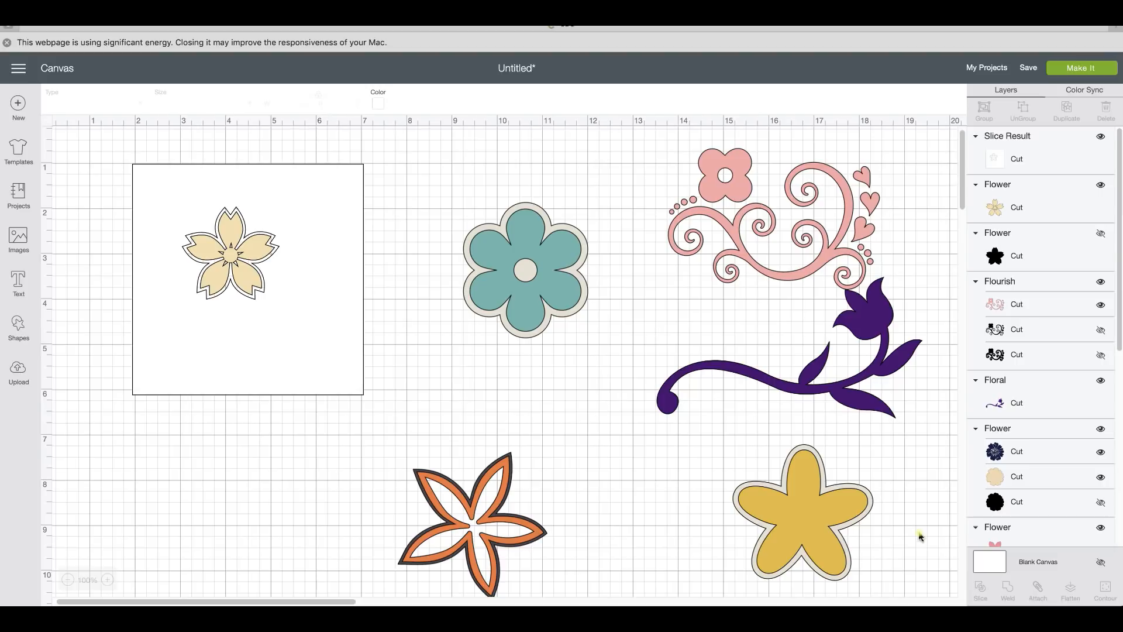
pyautogui.click(379, 104)
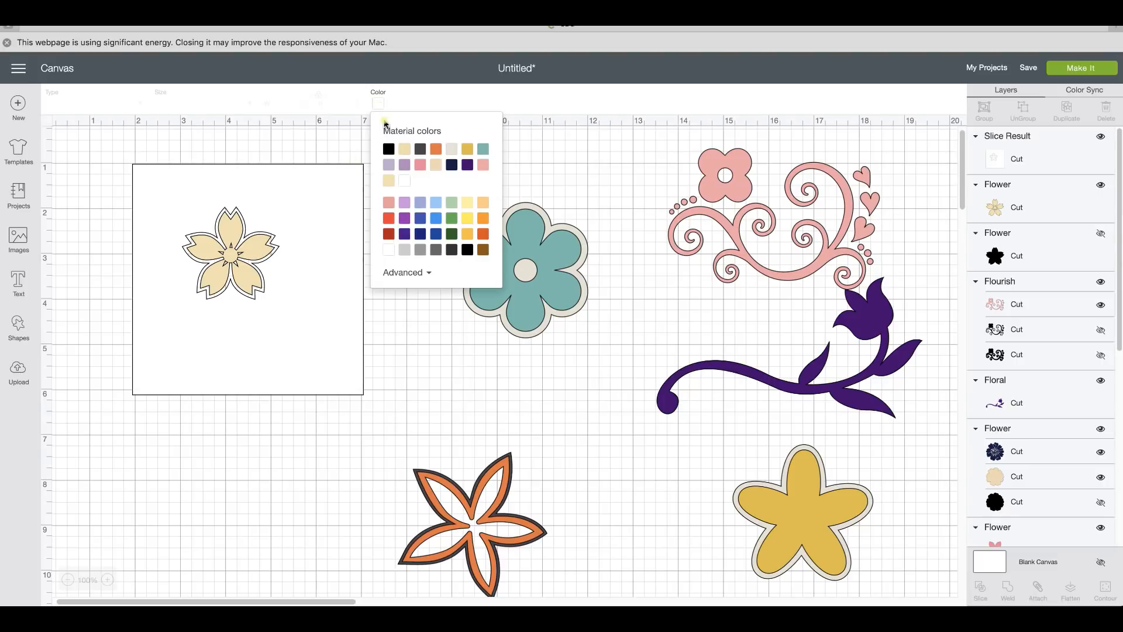
pyautogui.click(465, 168)
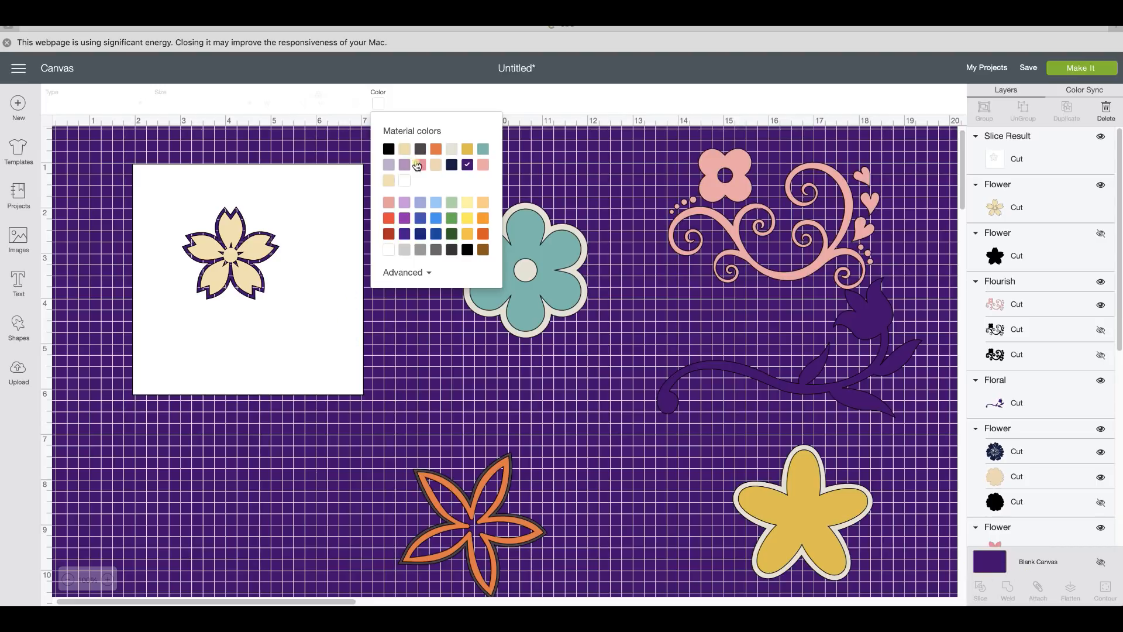
pyautogui.click(404, 180)
pyautogui.click(436, 415)
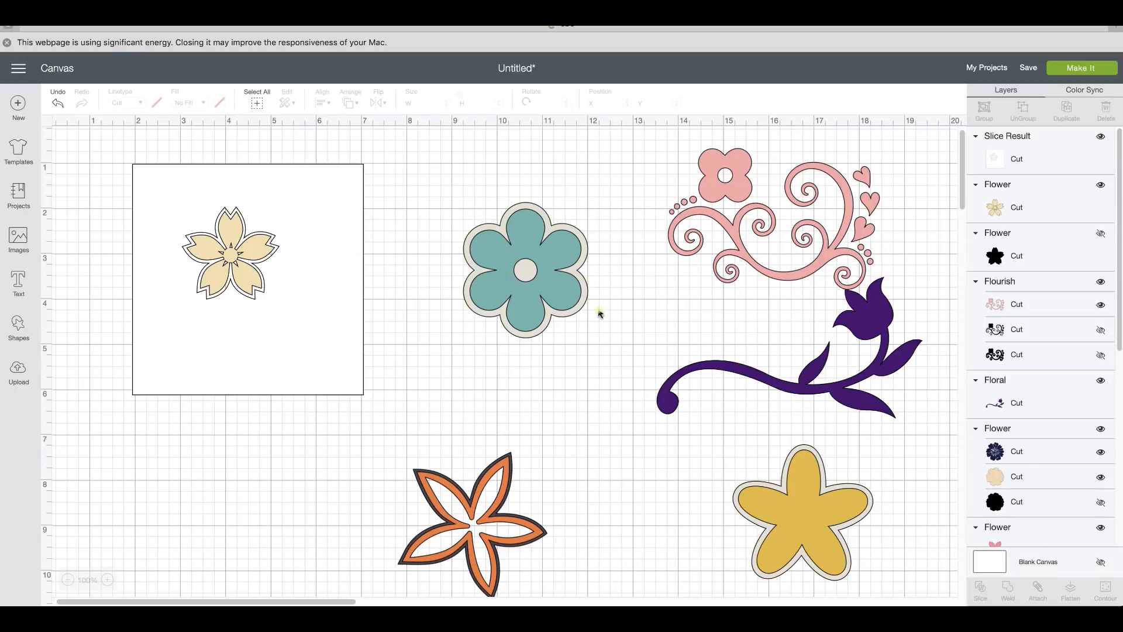
# Shrink the purple floral stem to about 2.86 inches wide, place it over the square and bring it to the front.
pyautogui.moveTo(665, 370); pyautogui.dragTo(468, 370)
pyautogui.moveTo(734, 416); pyautogui.dragTo(597, 343)
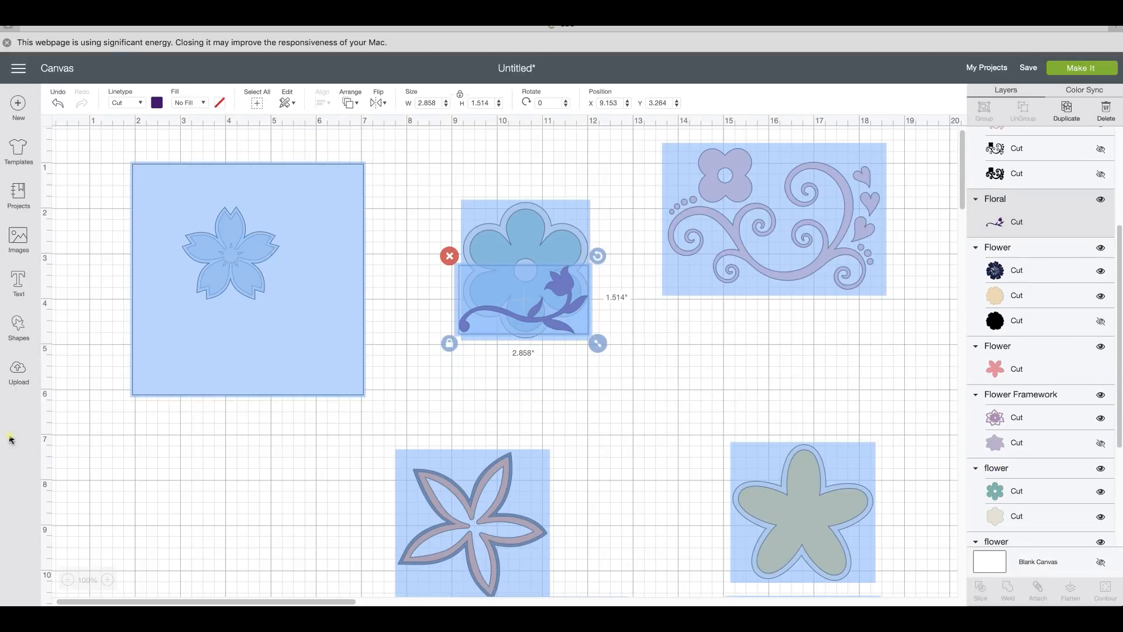
pyautogui.moveTo(555, 294); pyautogui.dragTo(346, 268)
pyautogui.click(351, 104)
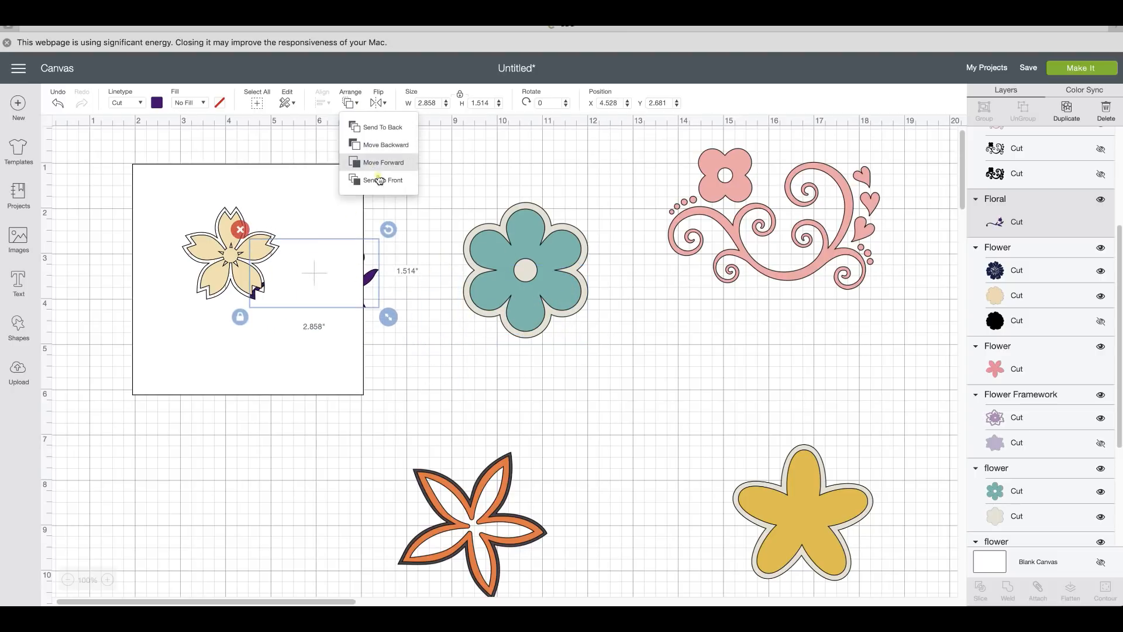
pyautogui.click(375, 165)
# Duplicate the purple stem and the beige blossom, keeping a spare copy of each outside the square.
pyautogui.click(1065, 113)
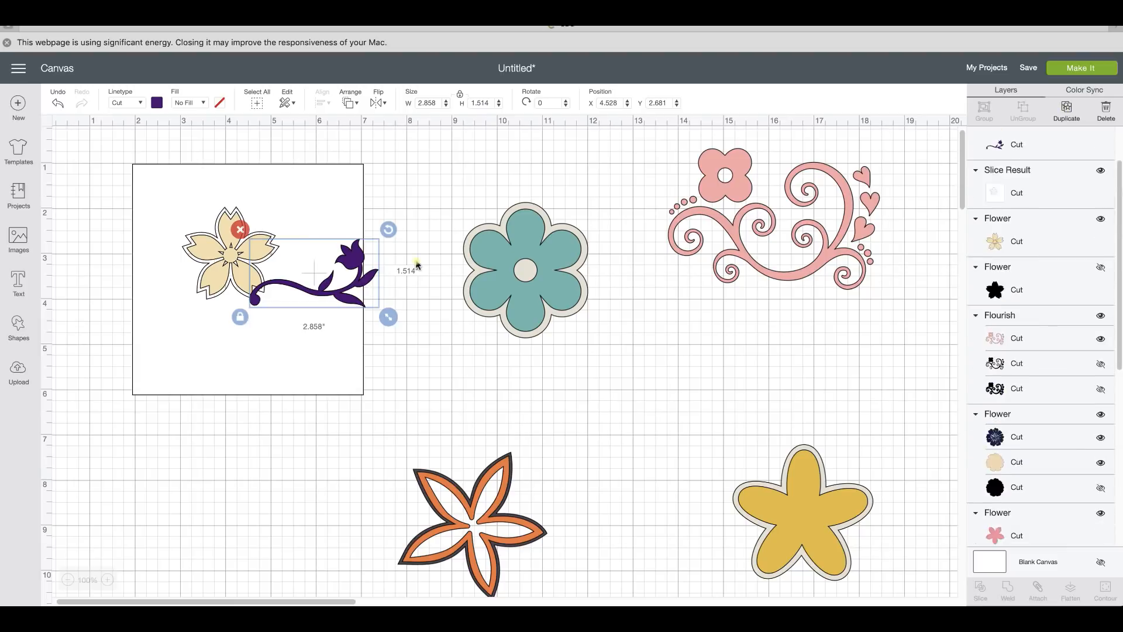
pyautogui.moveTo(258, 287); pyautogui.dragTo(338, 282)
pyautogui.click(235, 244)
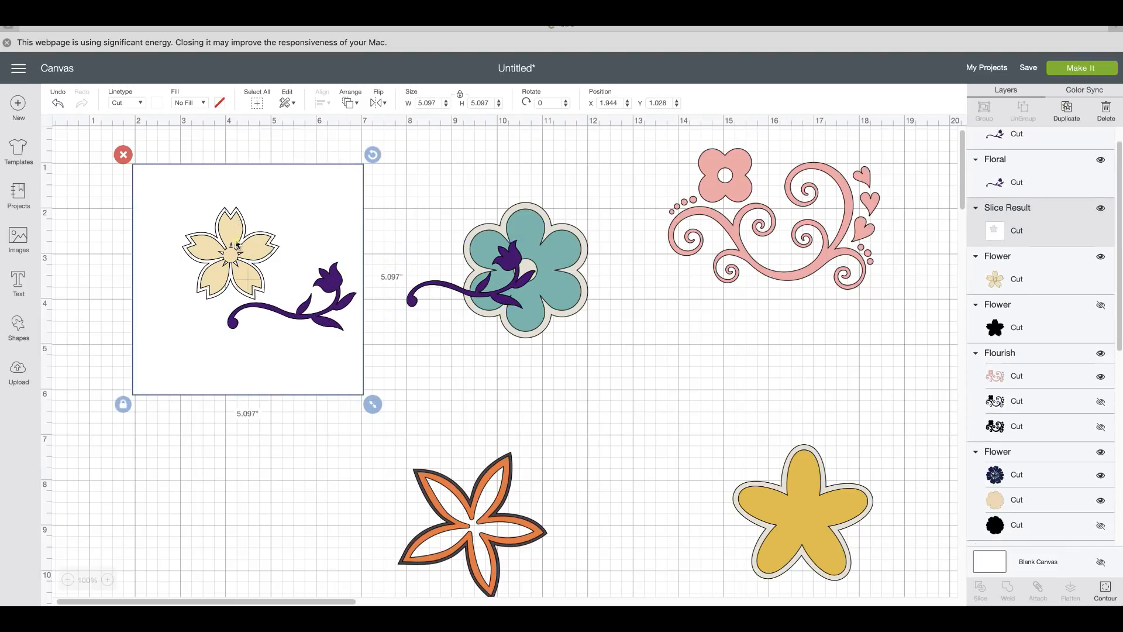
pyautogui.click(421, 226)
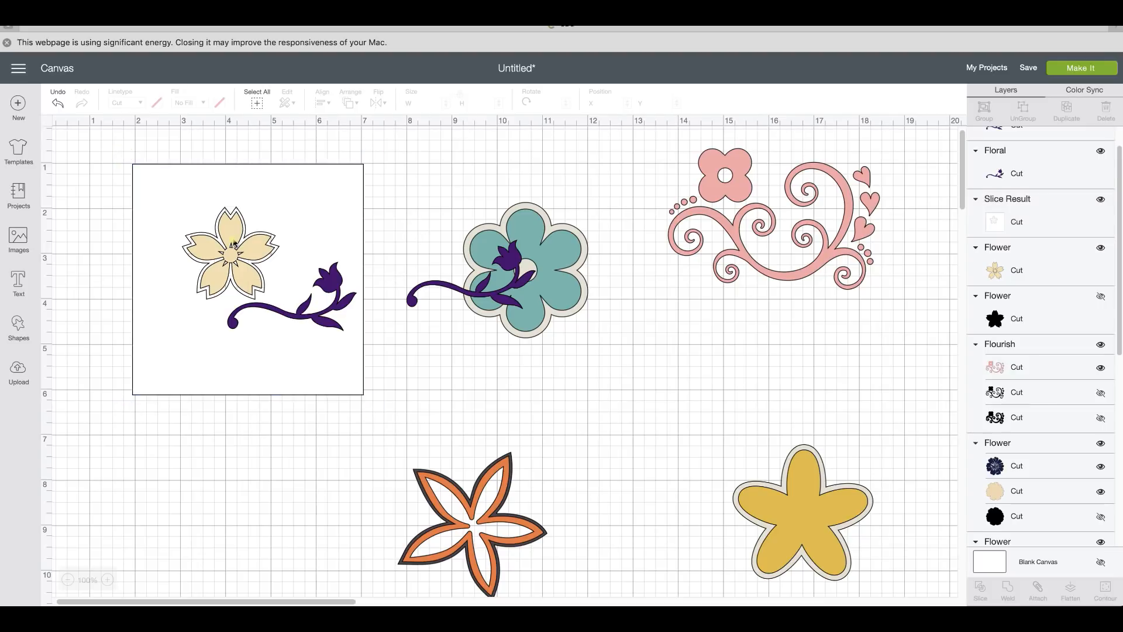
pyautogui.click(234, 244)
pyautogui.click(983, 269)
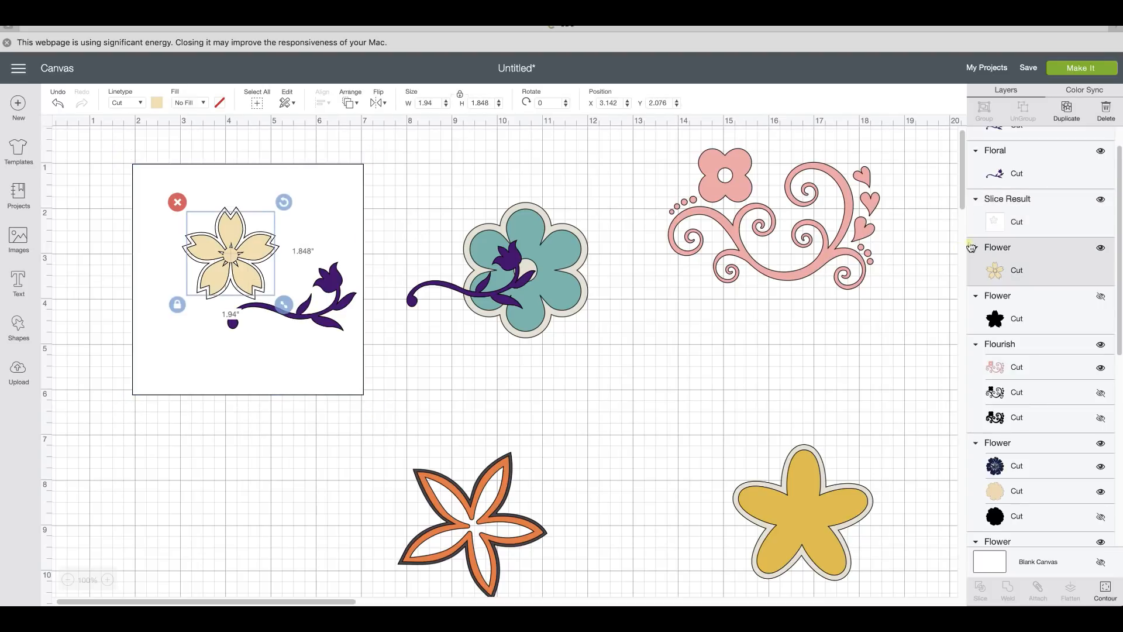
pyautogui.click(1068, 107)
pyautogui.moveTo(274, 274); pyautogui.dragTo(547, 236)
# Rotate the stem on the square to about 77° and place its curled end over the beige blossom.
pyautogui.moveTo(253, 325); pyautogui.dragTo(239, 300)
pyautogui.moveTo(338, 267); pyautogui.dragTo(306, 364)
pyautogui.click(448, 373)
pyautogui.moveTo(309, 356); pyautogui.dragTo(310, 351)
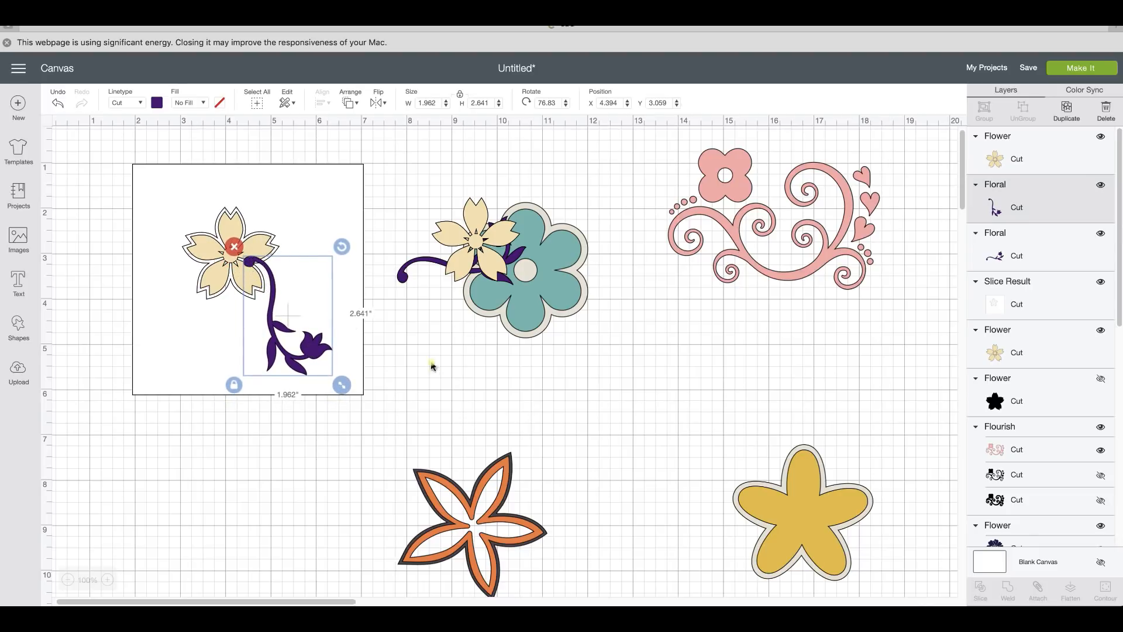
# Weld the beige blossom, the purple stem and the white square into one shape.
pyautogui.moveTo(408, 400); pyautogui.dragTo(146, 262)
pyautogui.click(119, 248)
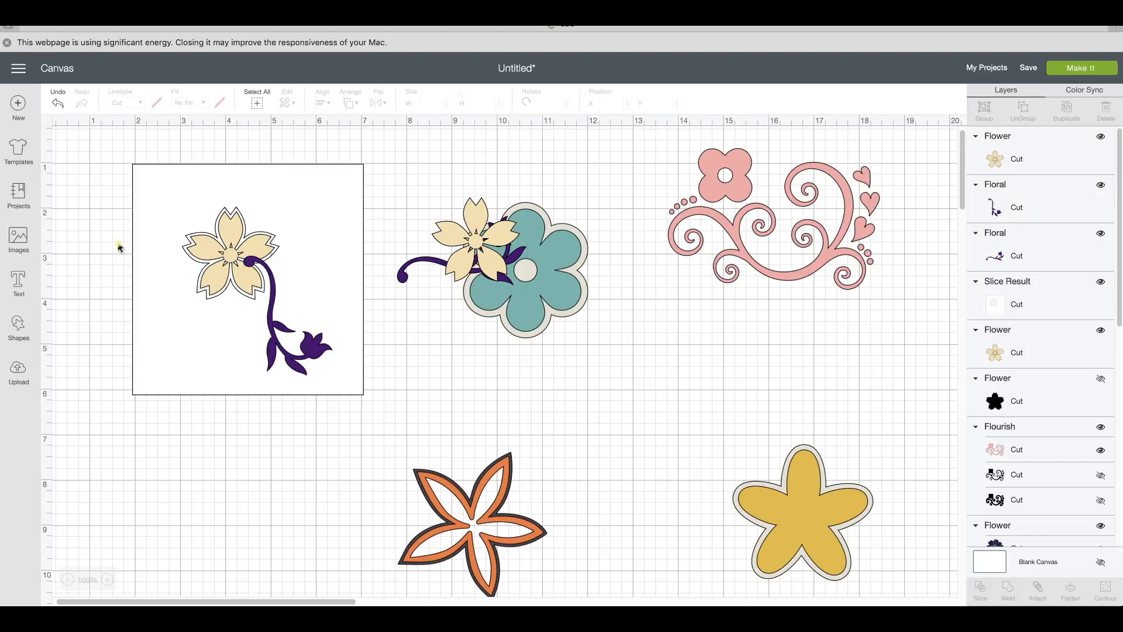
pyautogui.moveTo(72, 204); pyautogui.dragTo(289, 323)
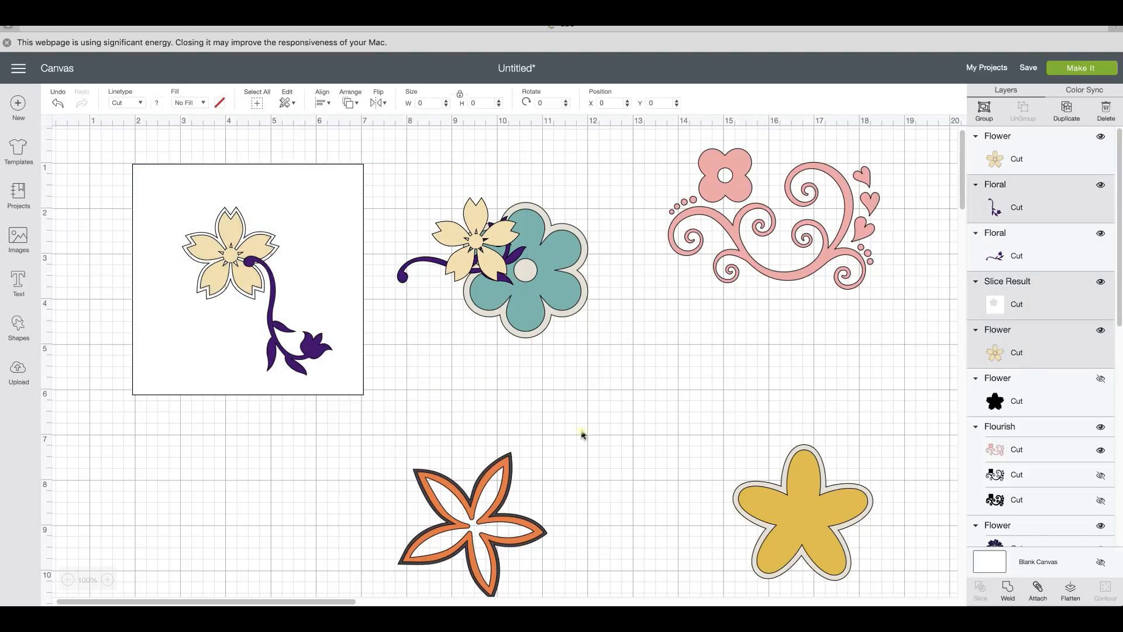
pyautogui.click(1007, 594)
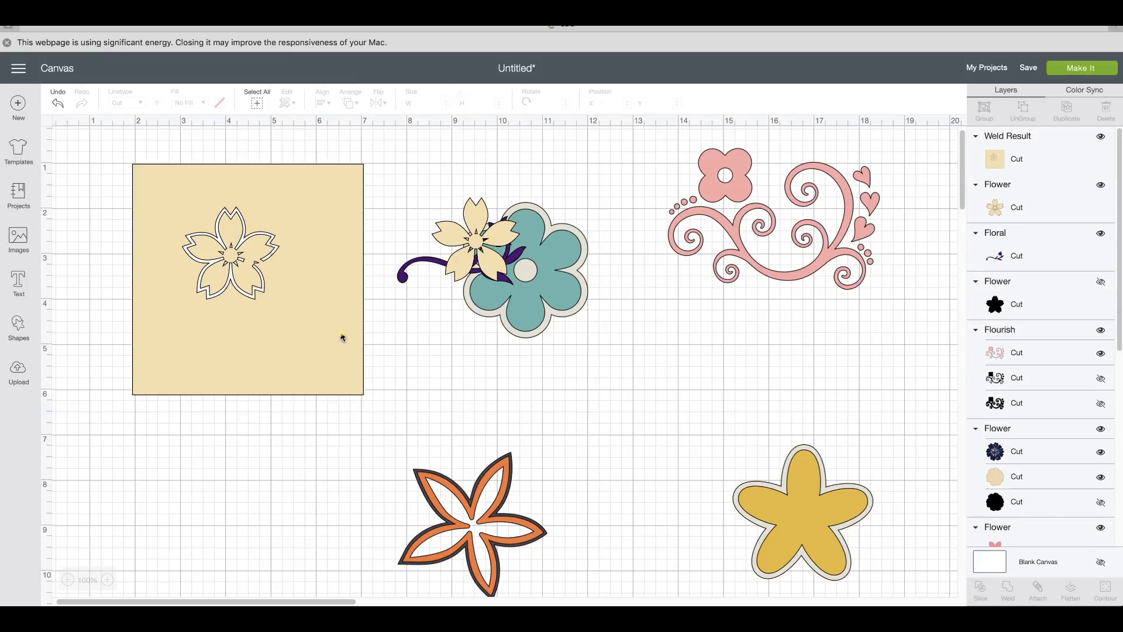
# Examine the individual contours of the welded square around the blossom.
pyautogui.click(258, 266)
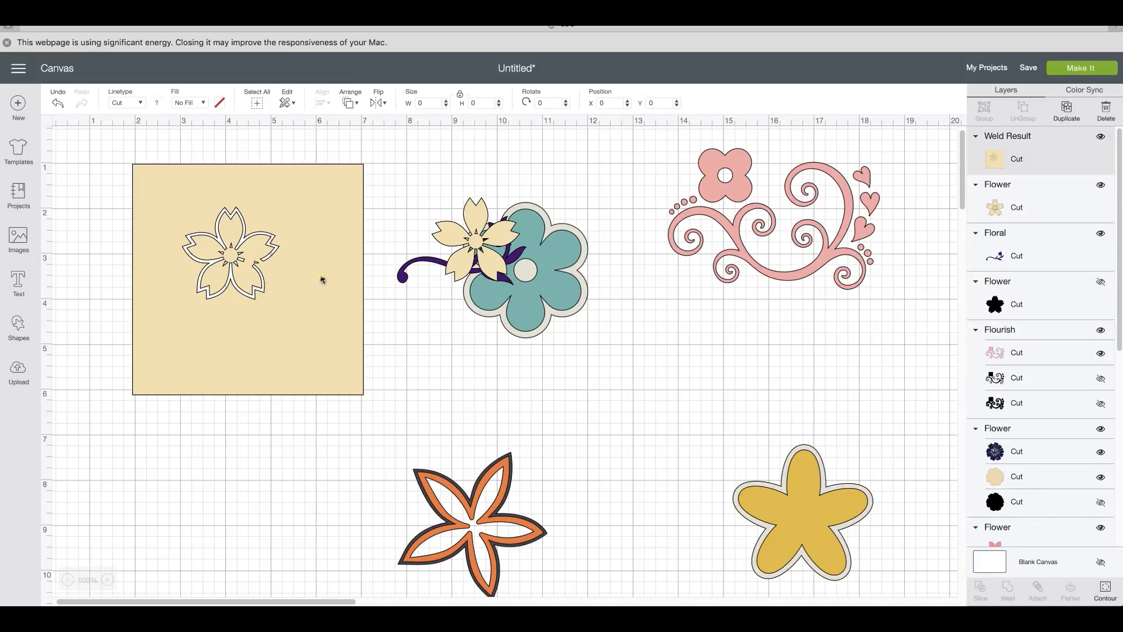
pyautogui.click(1105, 590)
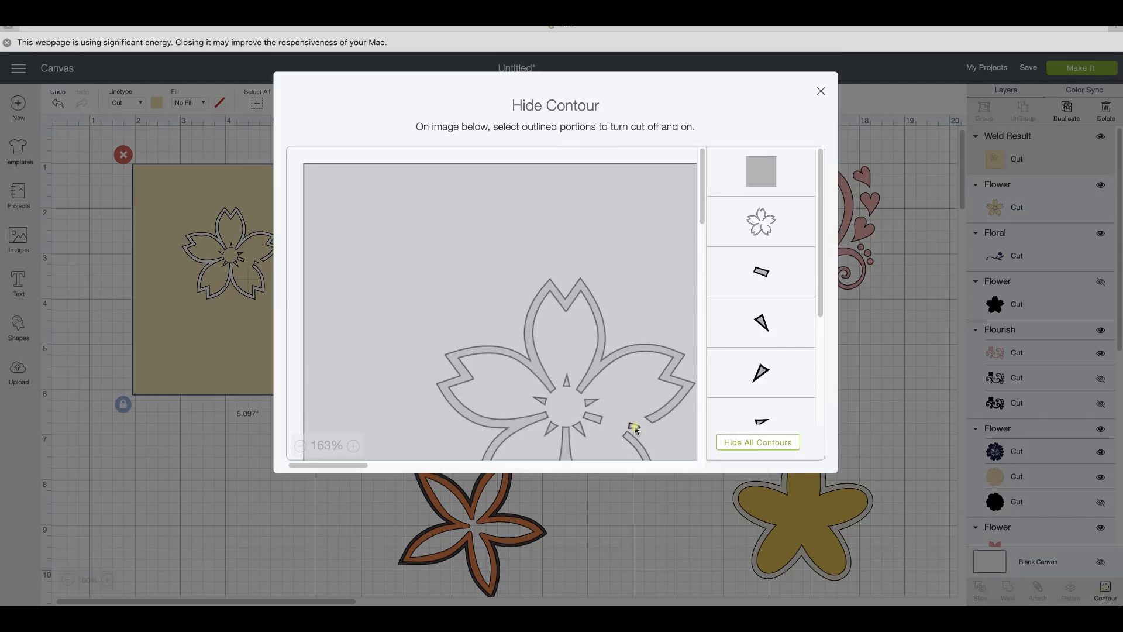
pyautogui.click(300, 479)
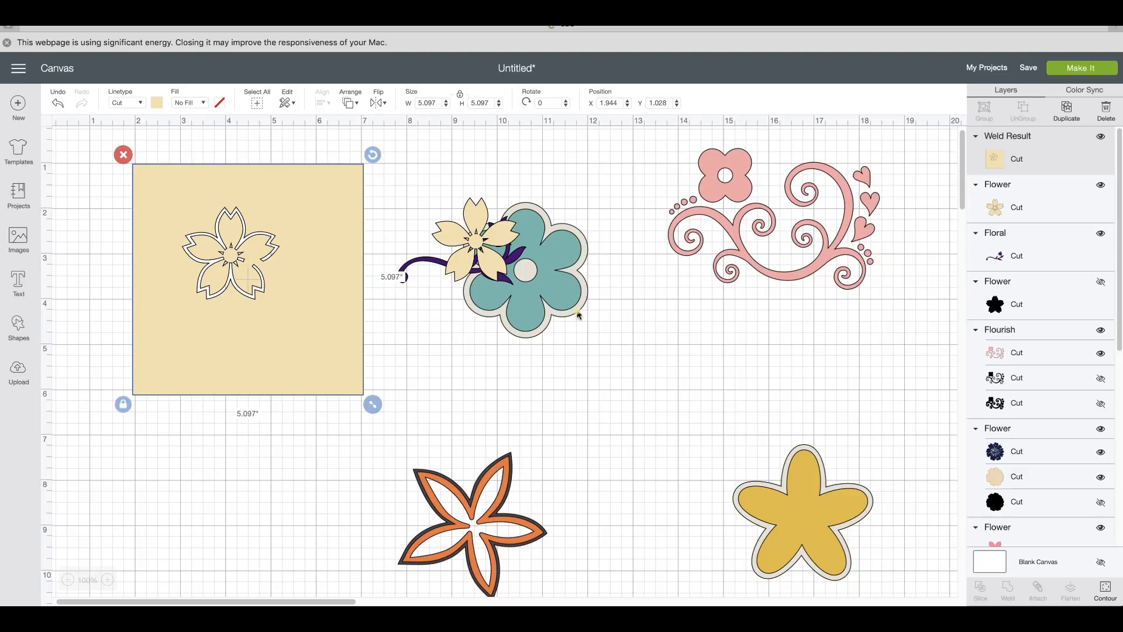
# Move the spare blossom and welded square apart, then rotate the spare stem about 45° and bring it in front of the square.
pyautogui.moveTo(475, 241); pyautogui.dragTo(464, 187)
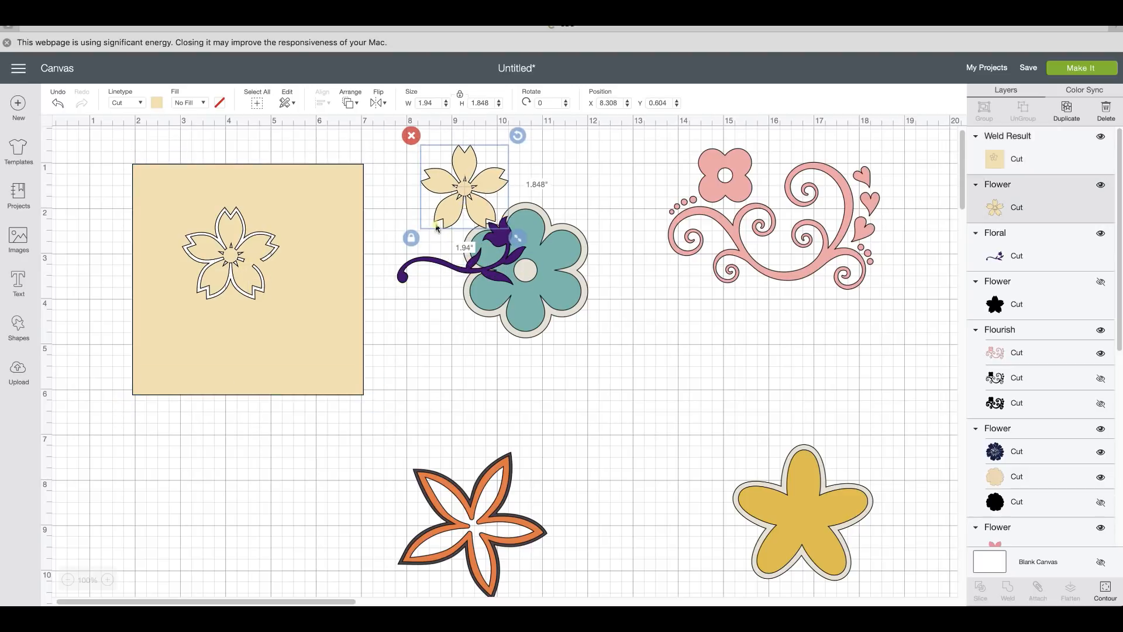
pyautogui.moveTo(324, 278); pyautogui.dragTo(297, 277)
pyautogui.click(431, 263)
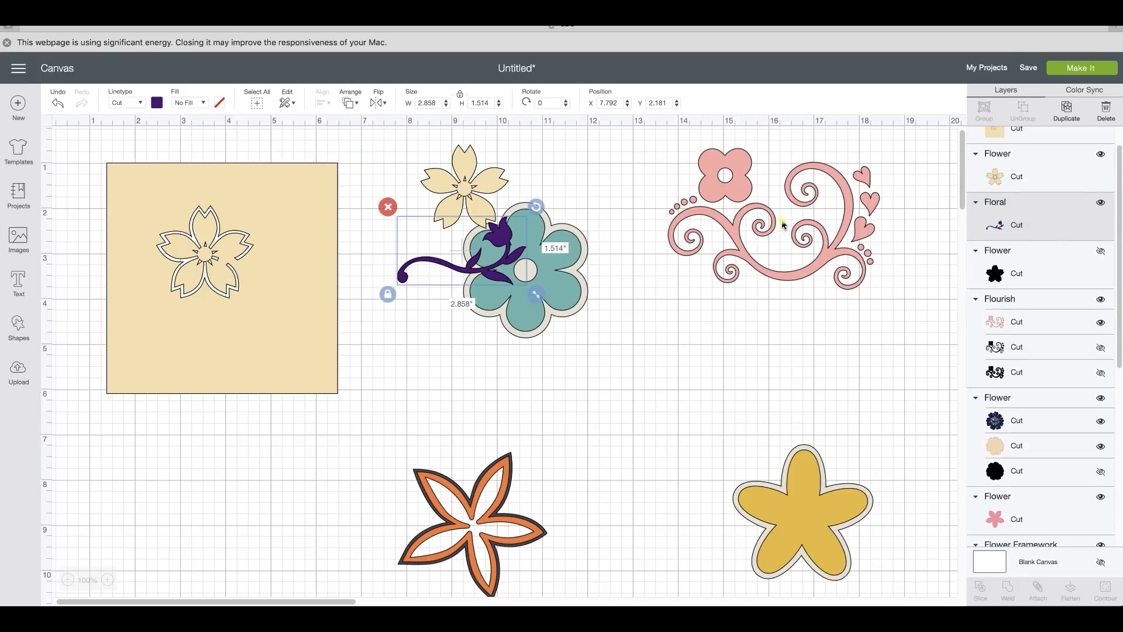
pyautogui.moveTo(535, 208); pyautogui.dragTo(368, 291)
pyautogui.scroll(1, 362, 145)
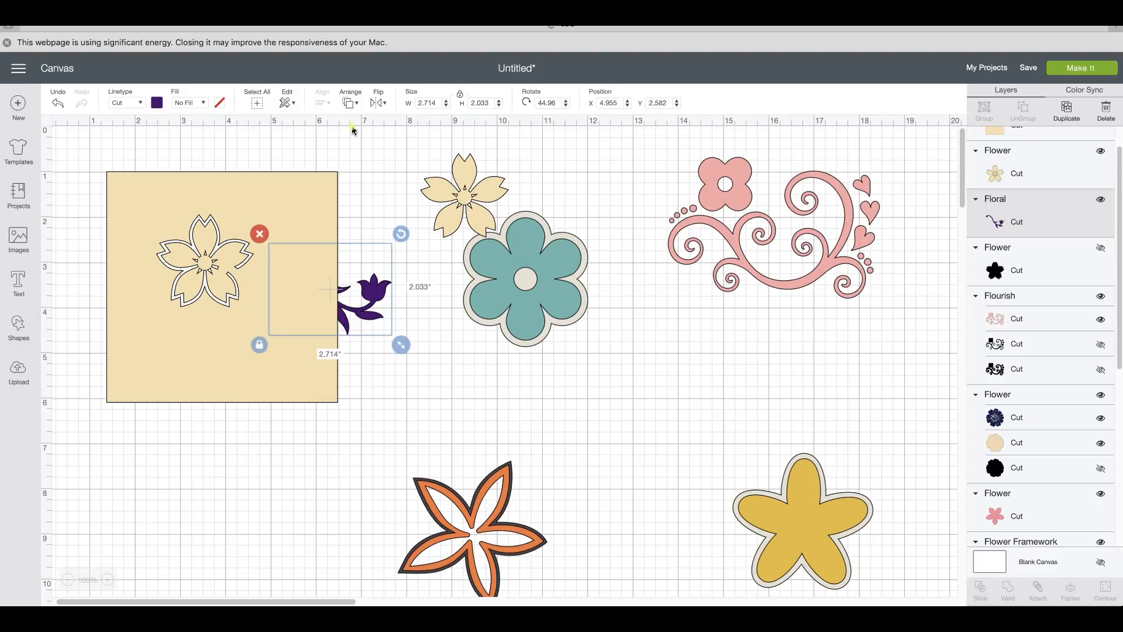
pyautogui.click(351, 103)
pyautogui.click(378, 189)
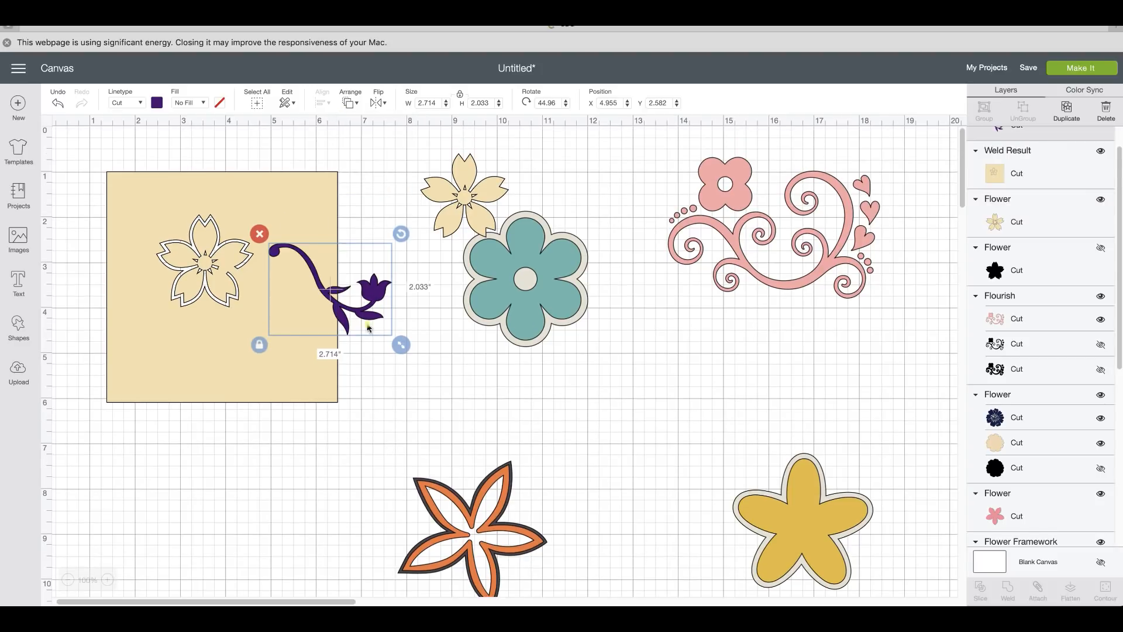
# Turn the purple stem to about 54° and position its curled end on the blossom in the welded square.
pyautogui.moveTo(369, 327); pyautogui.dragTo(287, 332)
pyautogui.moveTo(349, 256); pyautogui.dragTo(357, 269)
pyautogui.moveTo(286, 328); pyautogui.dragTo(286, 332)
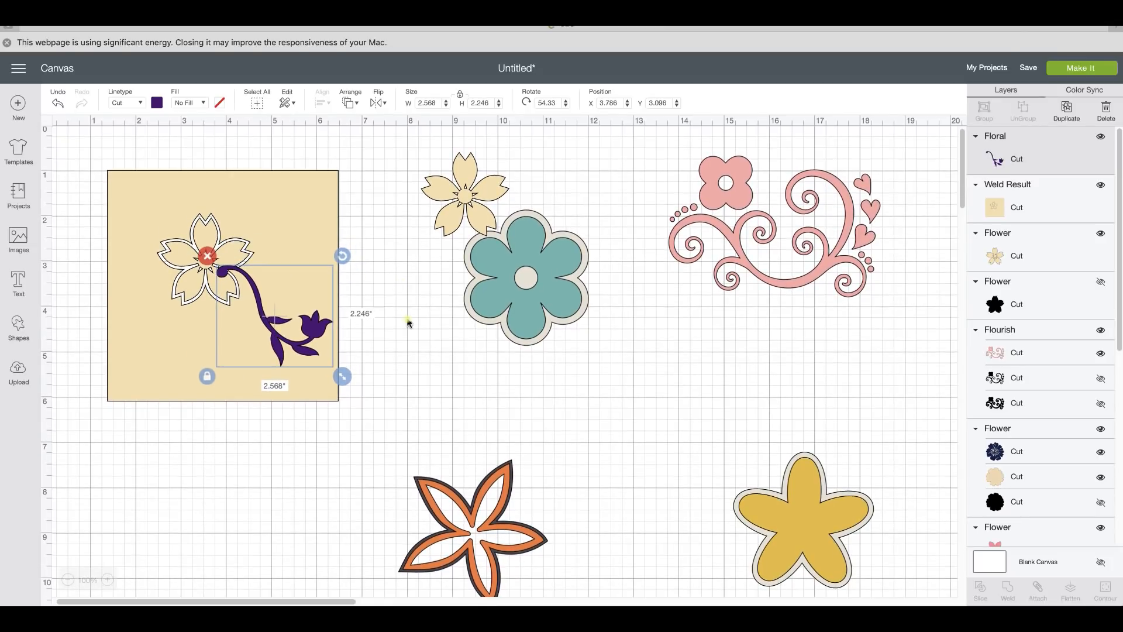
pyautogui.click(393, 317)
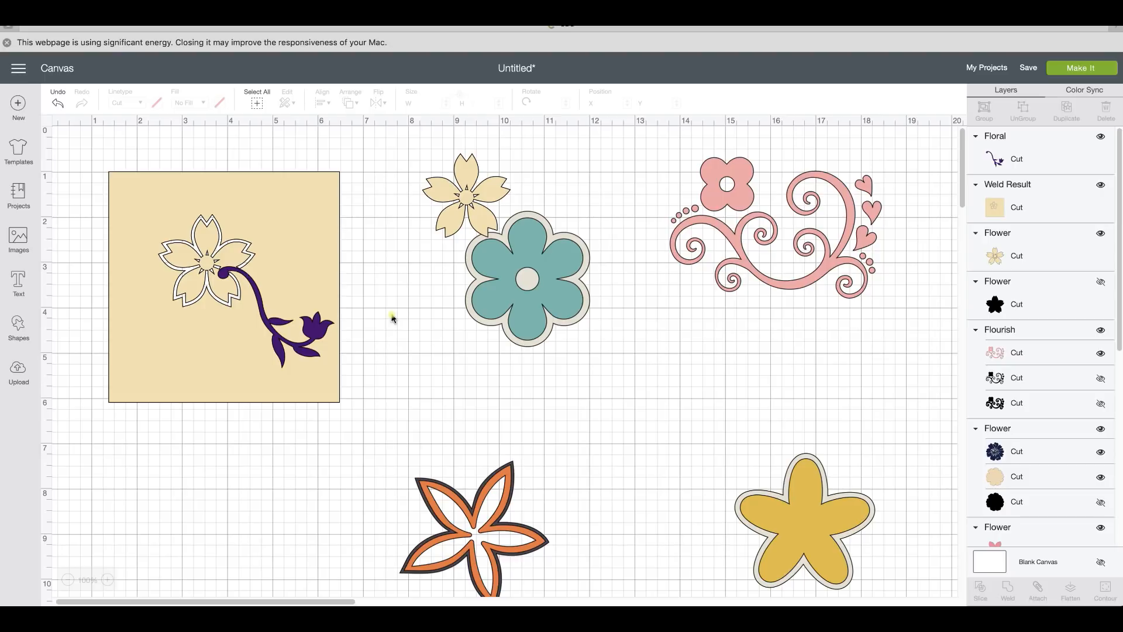
# Move the teal flower down, clear of the spare beige blossom.
pyautogui.moveTo(545, 271); pyautogui.dragTo(566, 318)
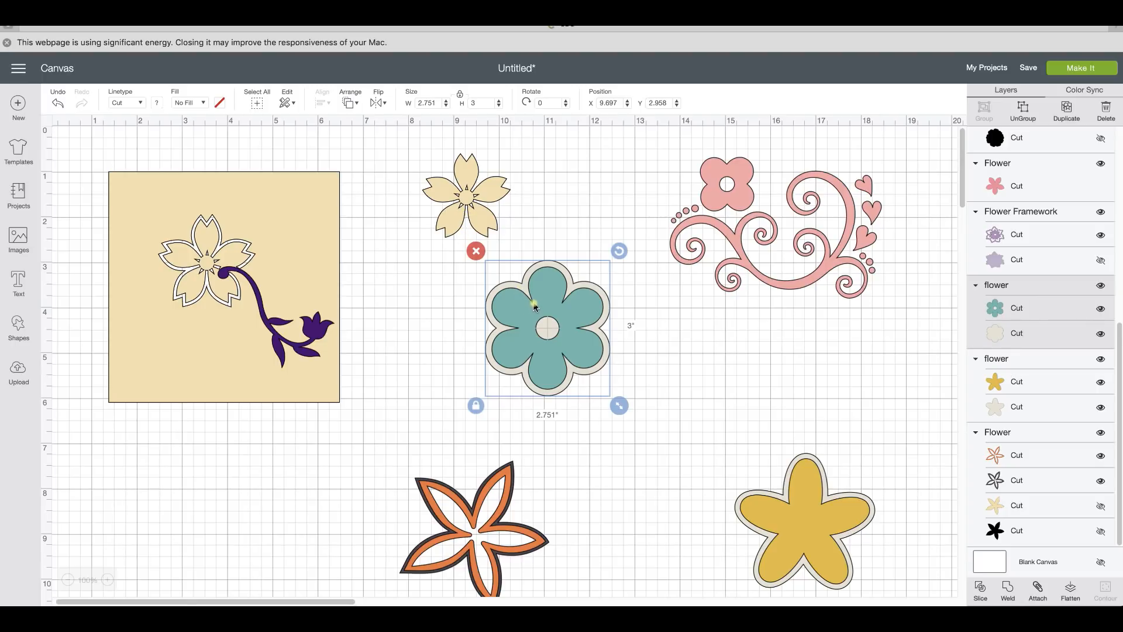
pyautogui.click(664, 328)
pyautogui.click(532, 302)
pyautogui.click(729, 476)
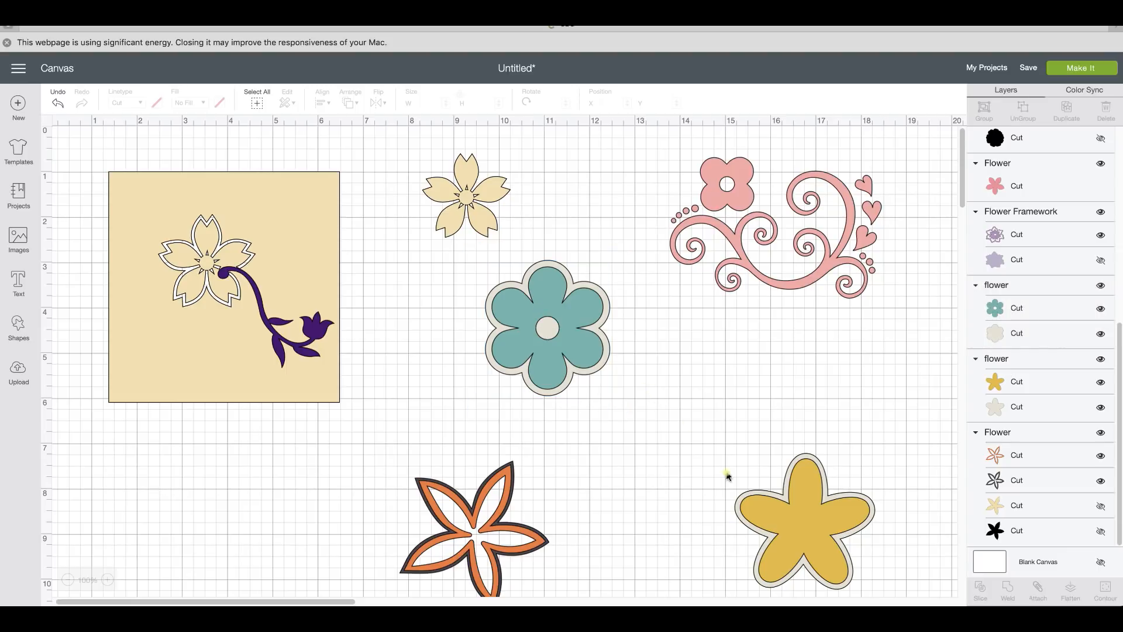
# Ungroup the orange and dark gray flower and move the orange layer beside the gray one.
pyautogui.moveTo(493, 537); pyautogui.dragTo(462, 484)
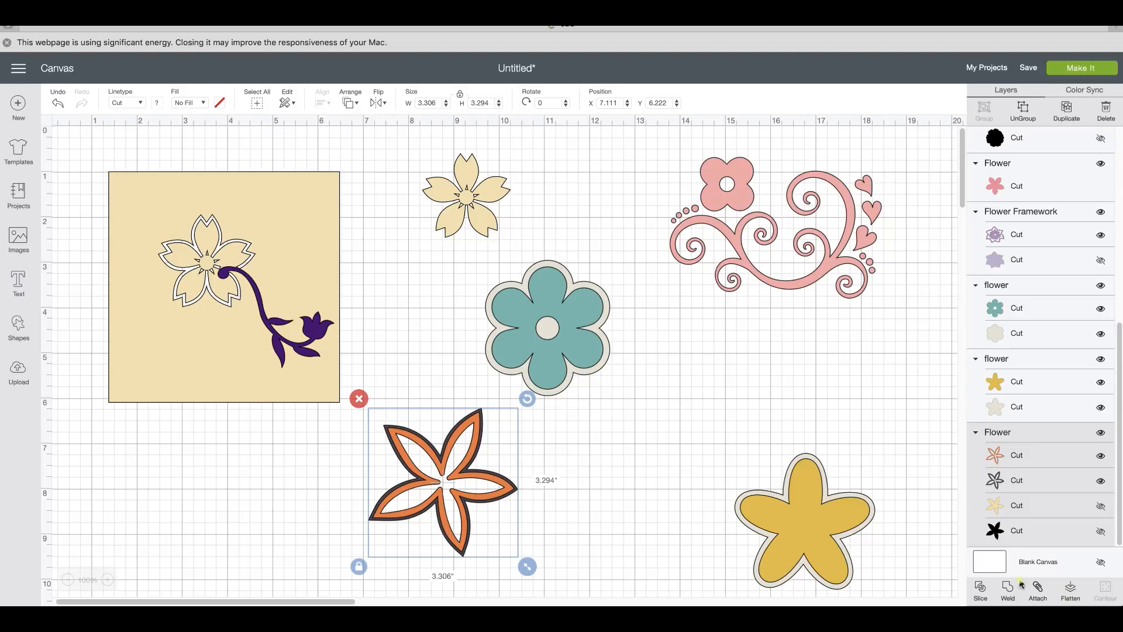
pyautogui.click(1020, 110)
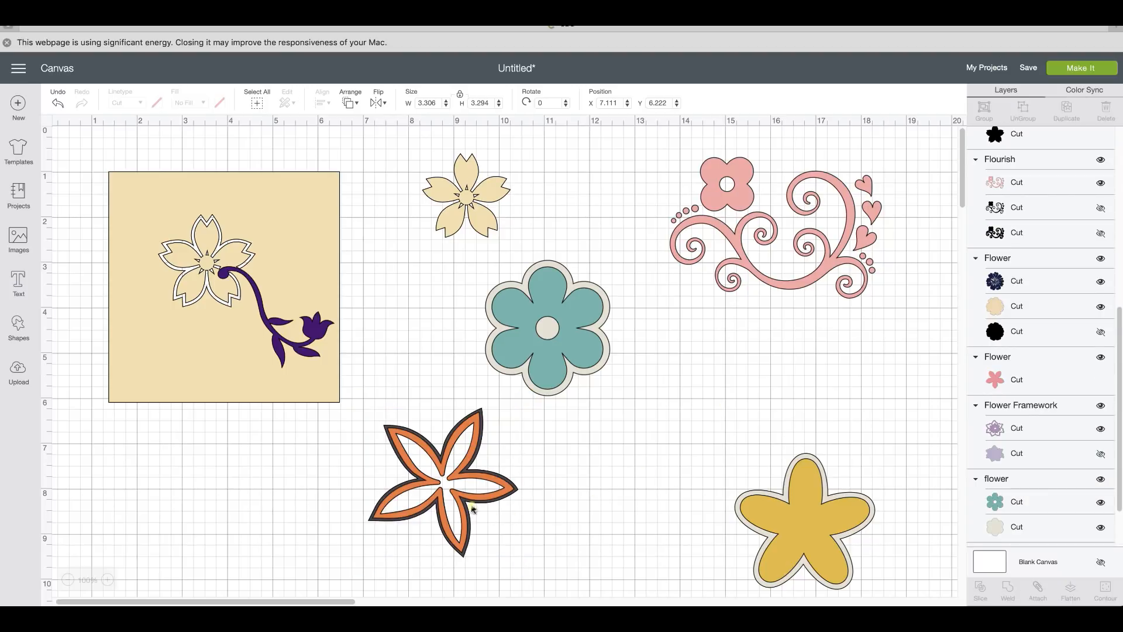
pyautogui.moveTo(473, 508); pyautogui.dragTo(632, 491)
# Hide all contours of the dark gray flower layer to make it a solid shape.
pyautogui.click(1017, 202)
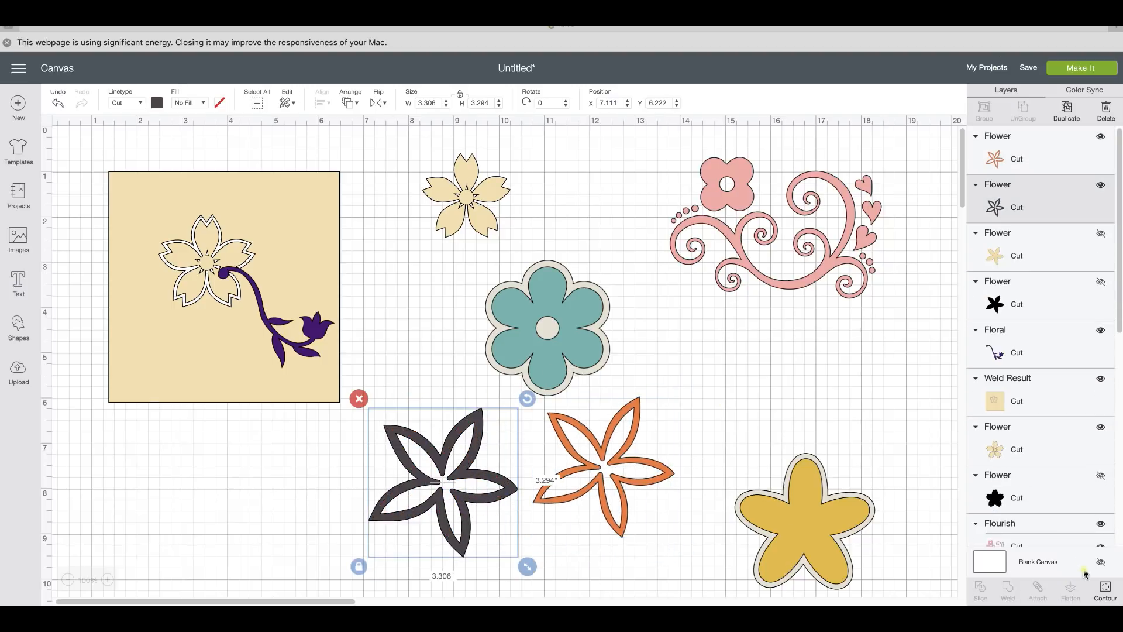
pyautogui.click(1105, 590)
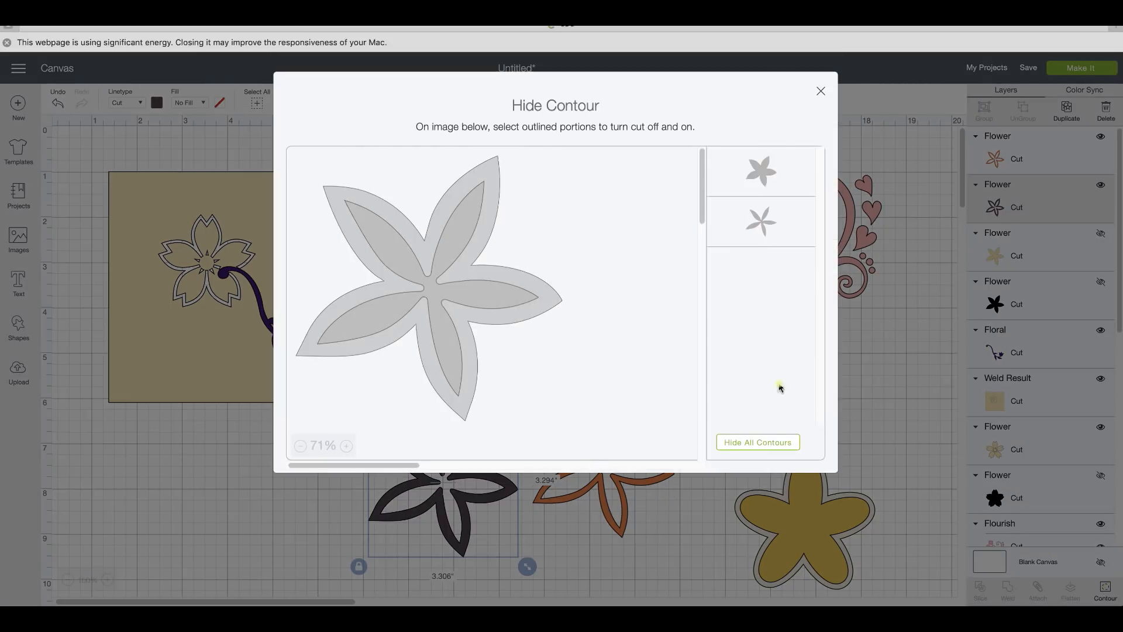
pyautogui.click(758, 443)
pyautogui.click(677, 553)
# Hide all contours of the orange flower layer to make it a solid shape.
pyautogui.click(621, 505)
pyautogui.click(1105, 589)
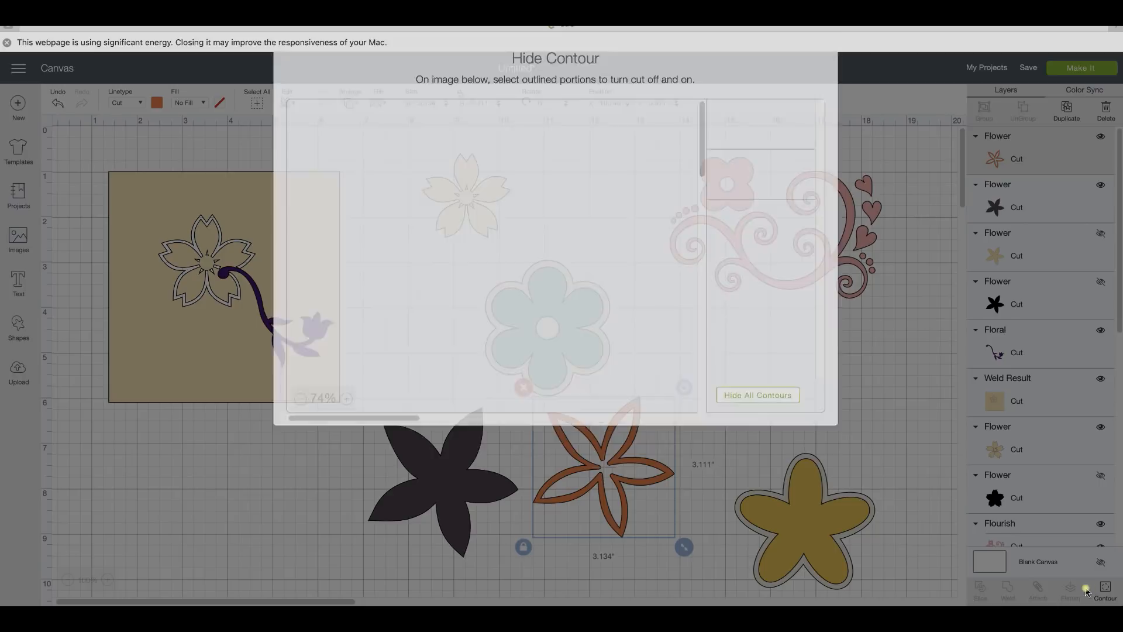
pyautogui.click(768, 443)
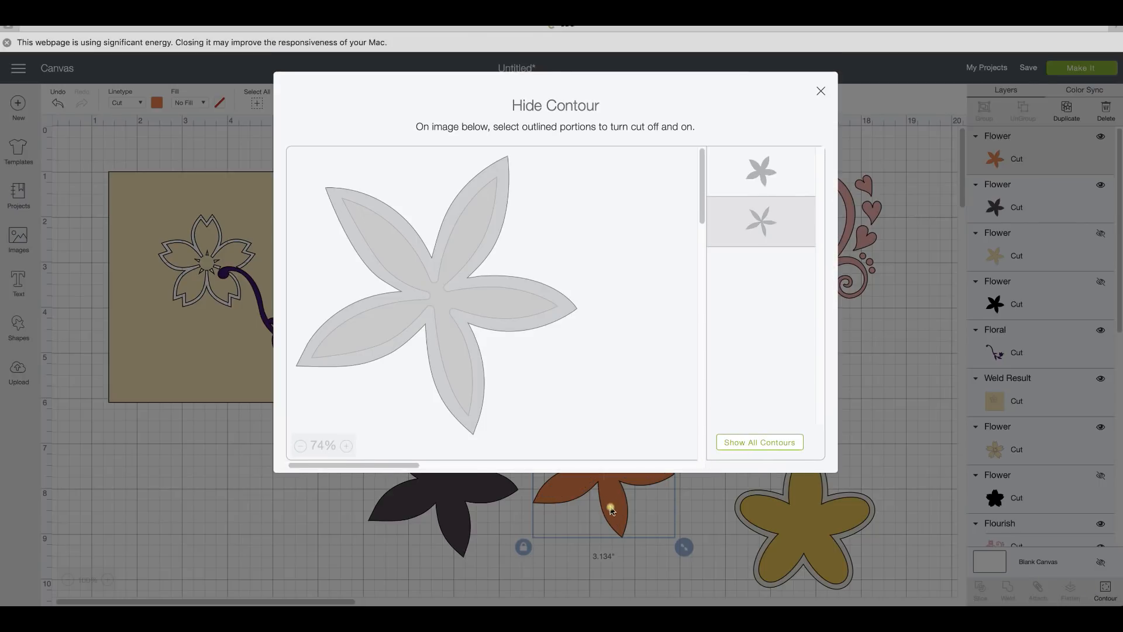
pyautogui.click(649, 536)
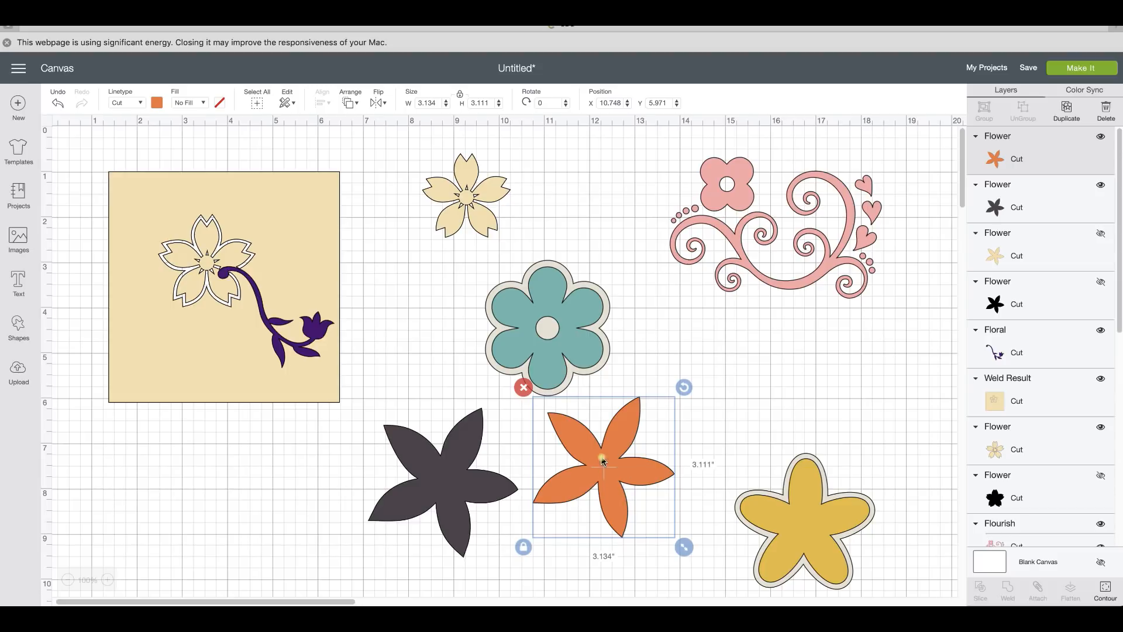
# Delete the teal flower, the yellow flower and the pink flourish from the canvas.
pyautogui.click(573, 331)
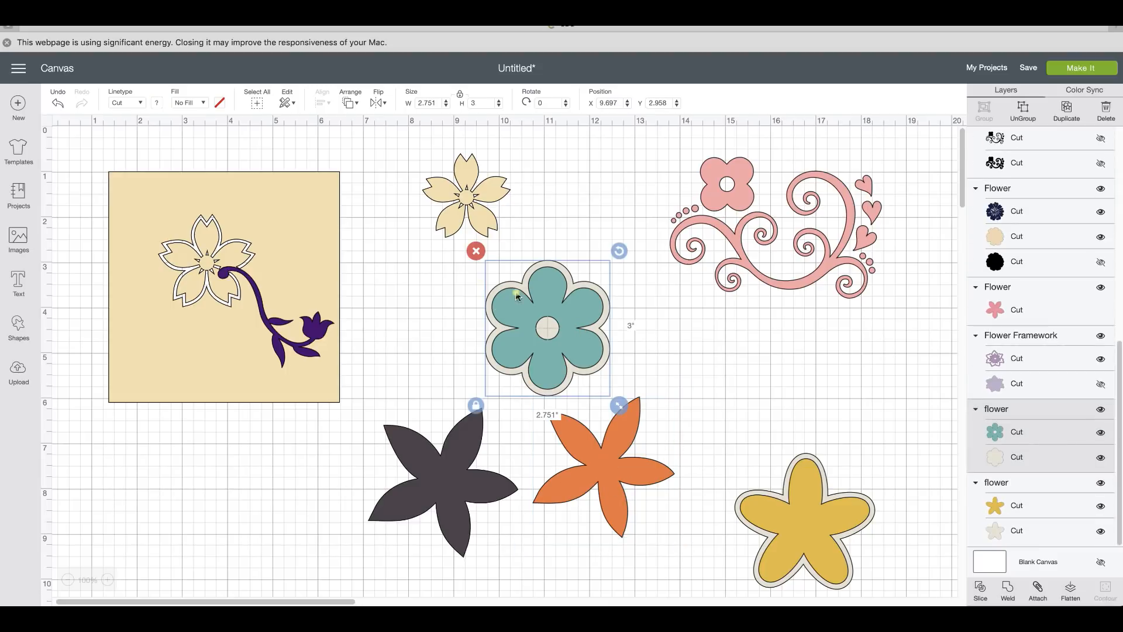
pyautogui.click(474, 251)
pyautogui.click(740, 486)
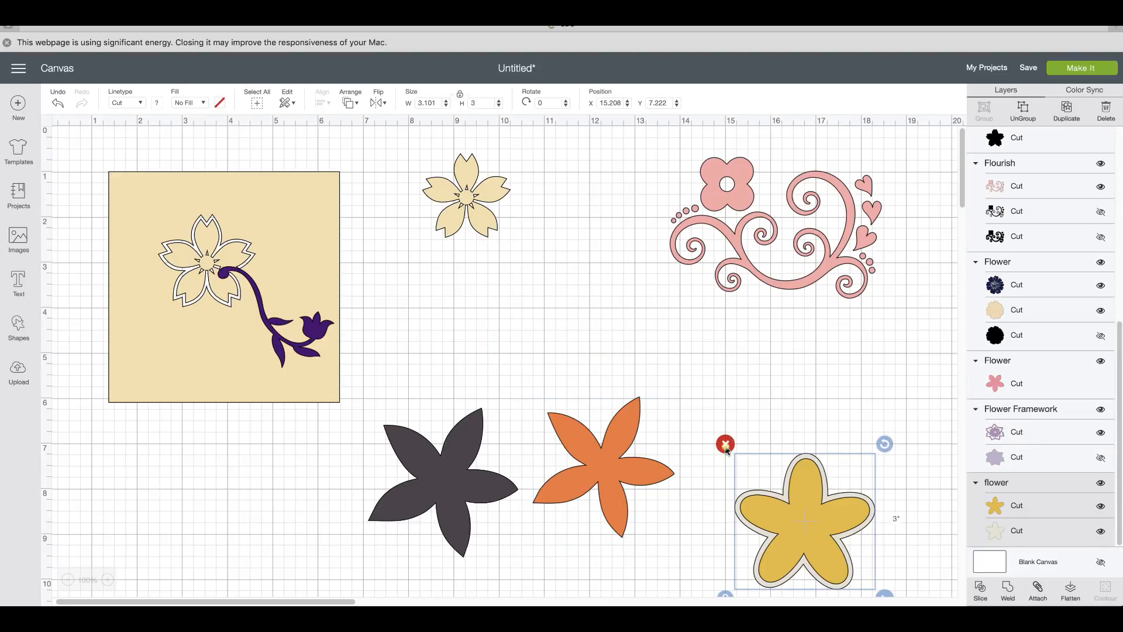
pyautogui.click(724, 444)
pyautogui.click(772, 287)
pyautogui.click(660, 150)
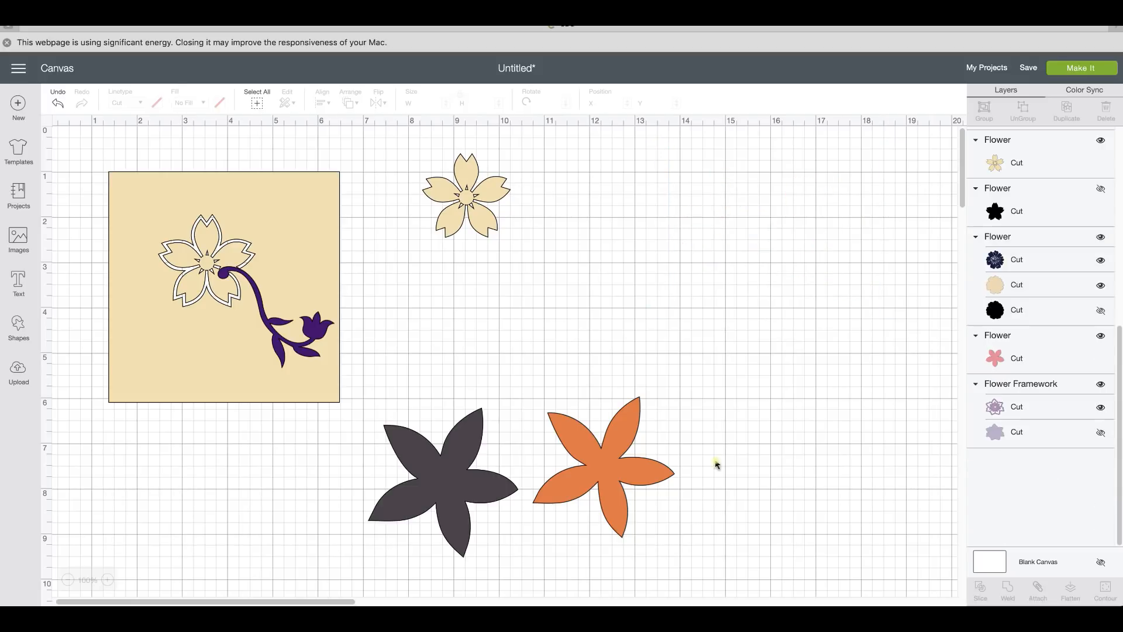
# Delete the solid pink five-petal flower.
pyautogui.scroll(-5, 709, 495)
pyautogui.scroll(-3, 709, 495)
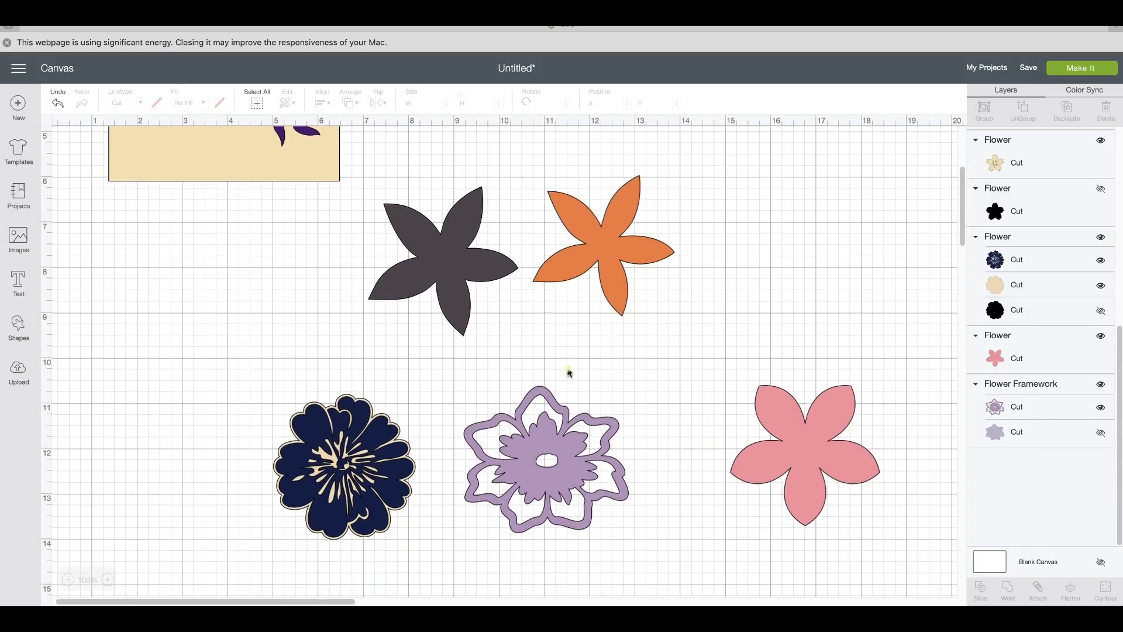
pyautogui.moveTo(785, 446); pyautogui.dragTo(784, 233)
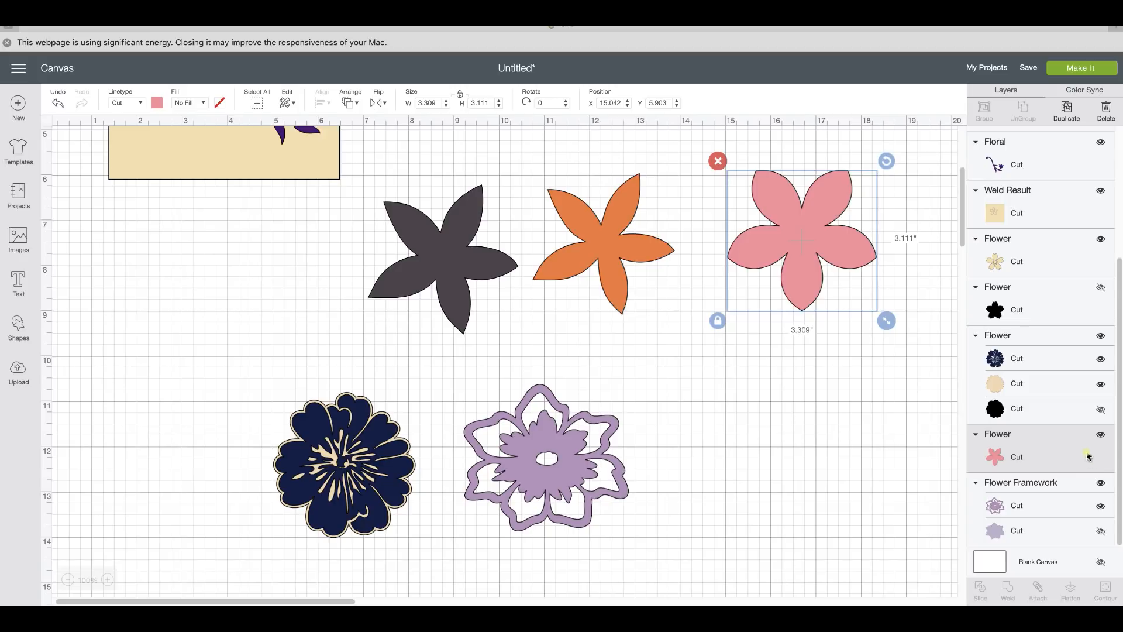
pyautogui.click(718, 161)
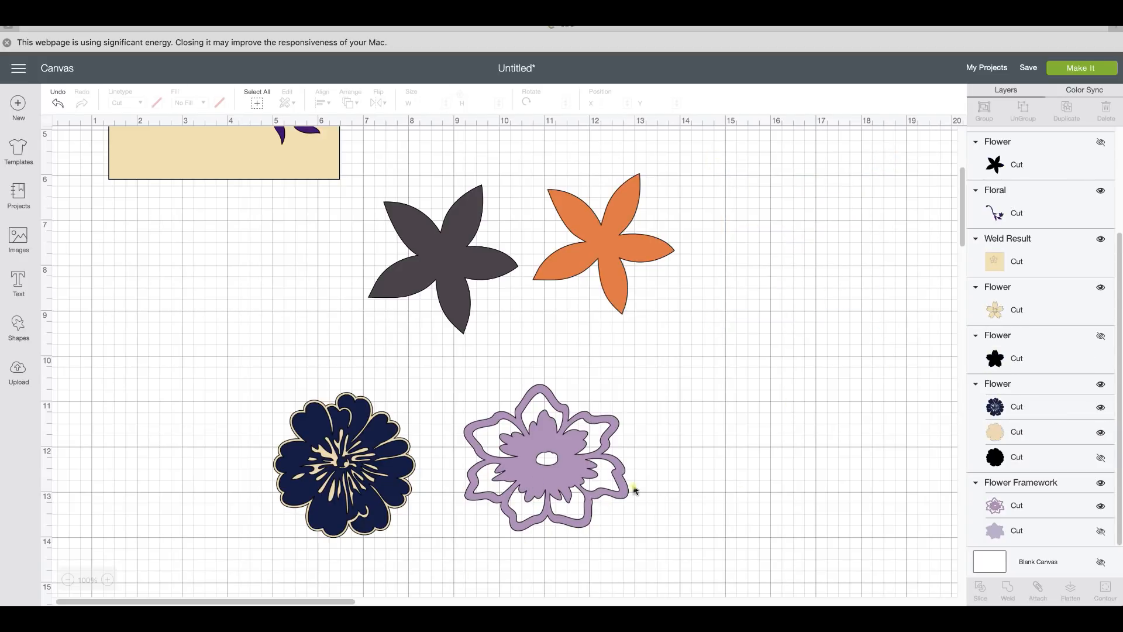
# Unhide the solid lavender layer of the purple flower framework and move the whole flower below the orange flower.
pyautogui.click(588, 442)
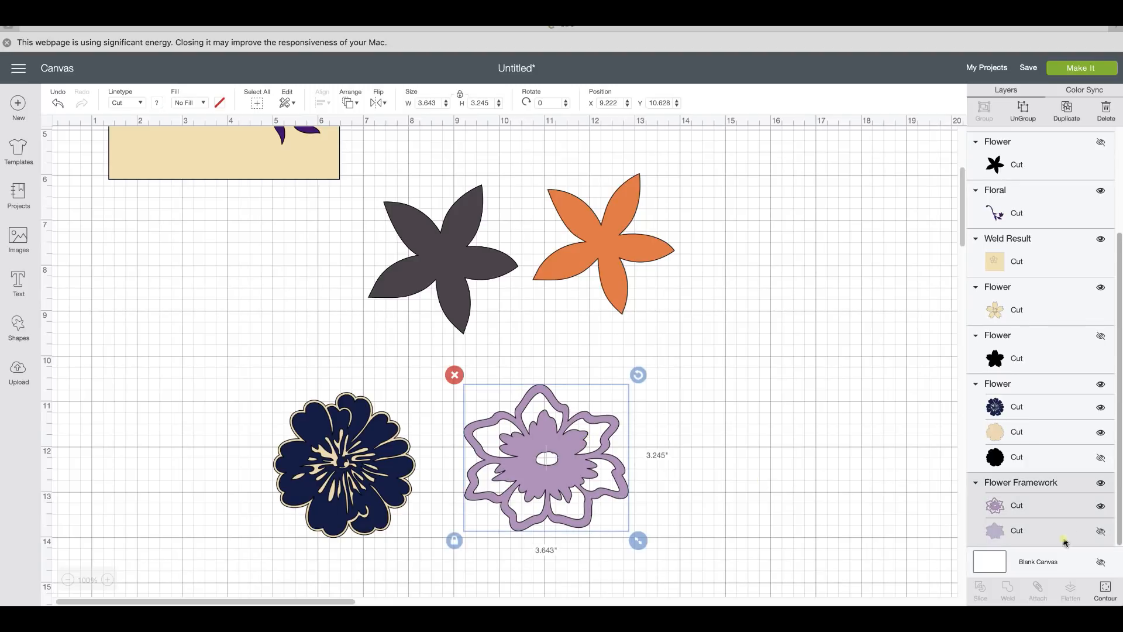
pyautogui.click(1101, 534)
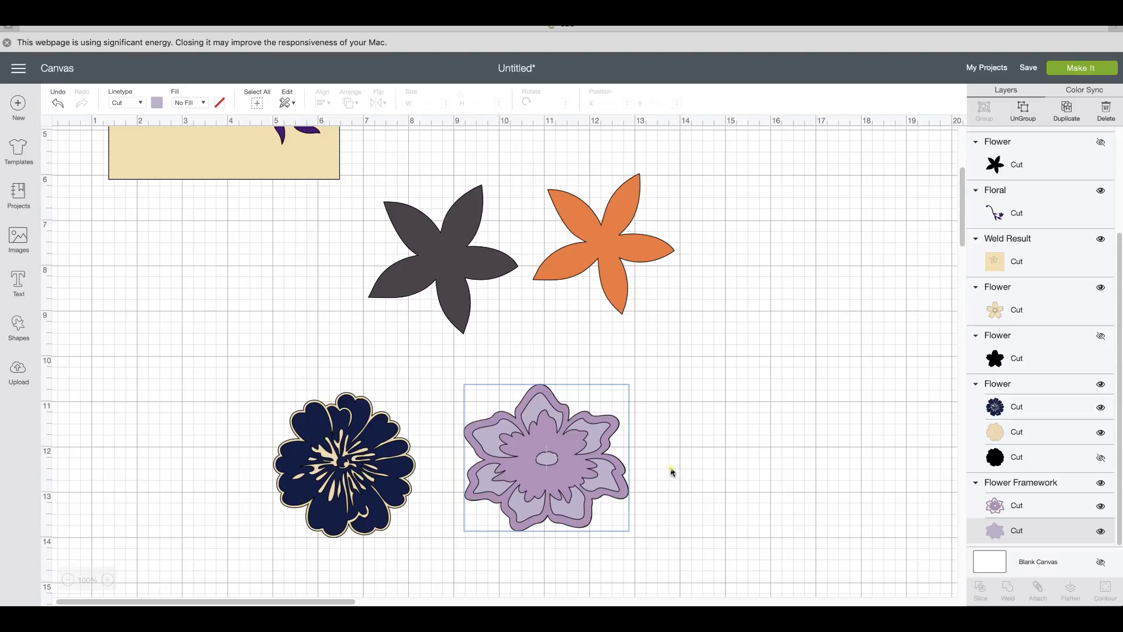
pyautogui.moveTo(546, 466); pyautogui.dragTo(615, 444)
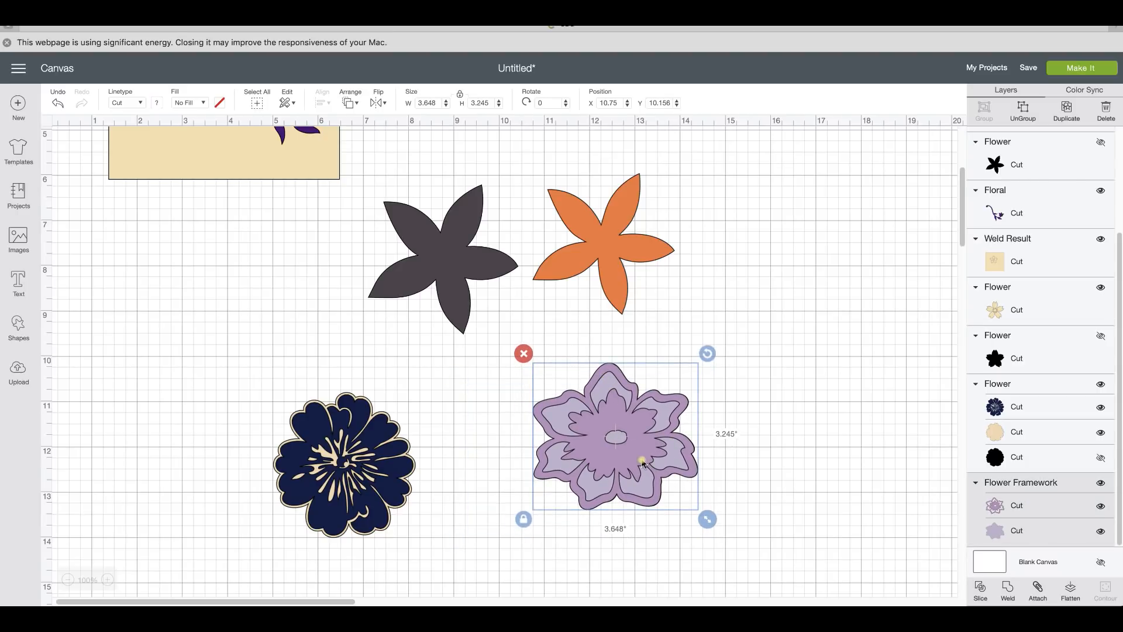
pyautogui.click(774, 517)
pyautogui.moveTo(635, 479); pyautogui.dragTo(654, 492)
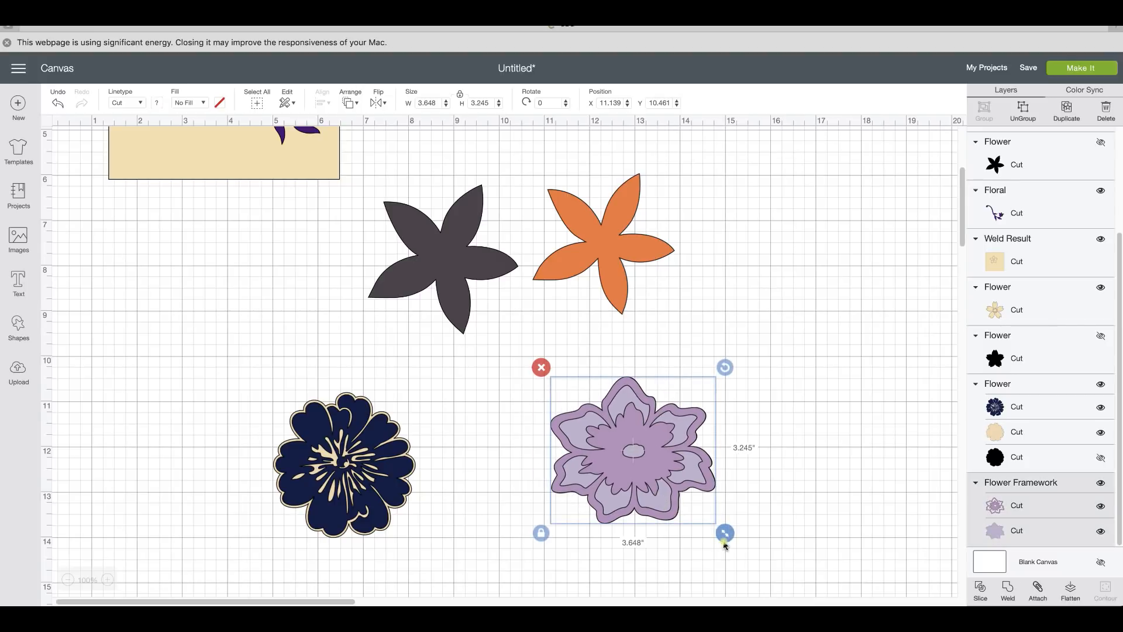
pyautogui.click(821, 527)
# Ungroup the purple flower and shrink its outlined top layer to about 3.07 by 2.74 inches, centred on the solid lavender layer.
pyautogui.click(639, 465)
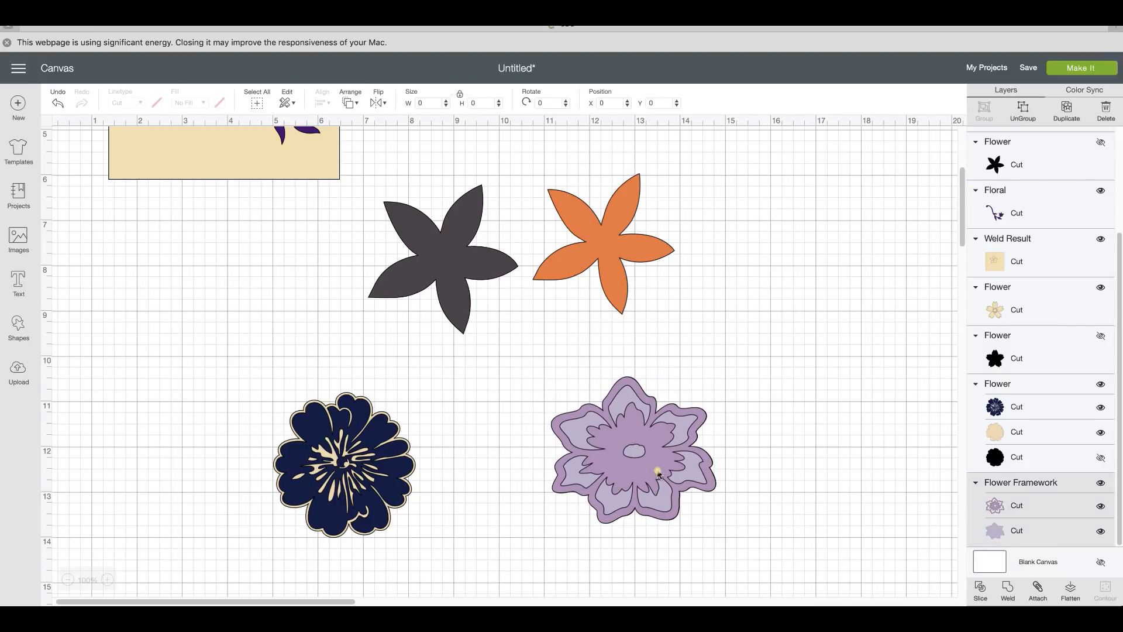
pyautogui.click(1023, 115)
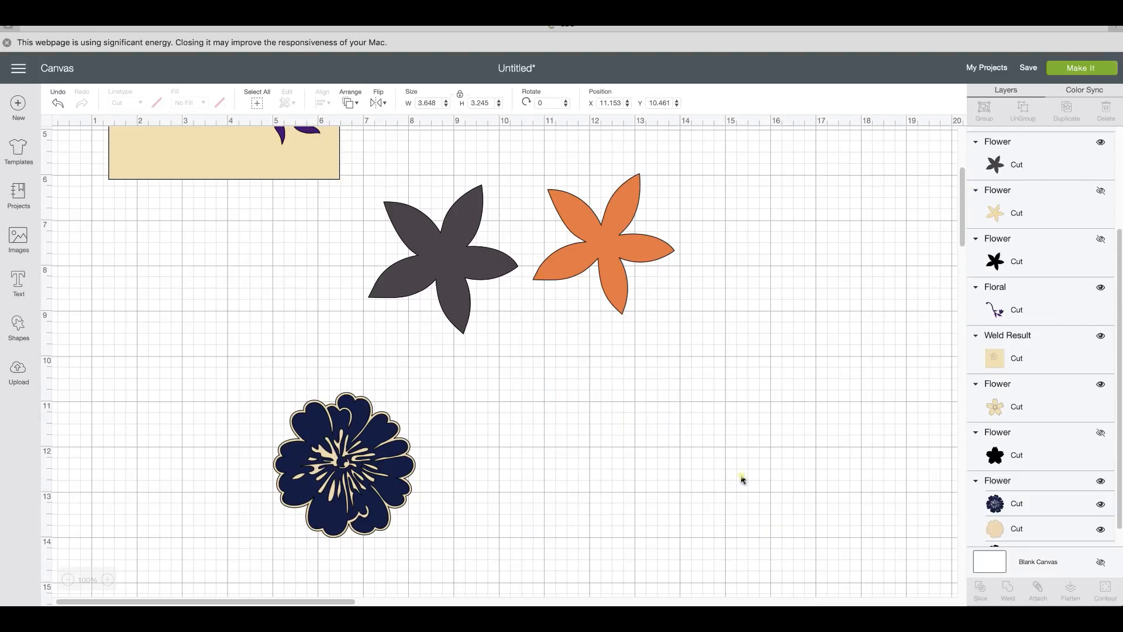
pyautogui.moveTo(727, 535); pyautogui.dragTo(721, 529)
pyautogui.moveTo(656, 493)
pyautogui.mouseDown()
pyautogui.moveTo(719, 525)
pyautogui.moveTo(652, 482)
pyautogui.mouseUp()
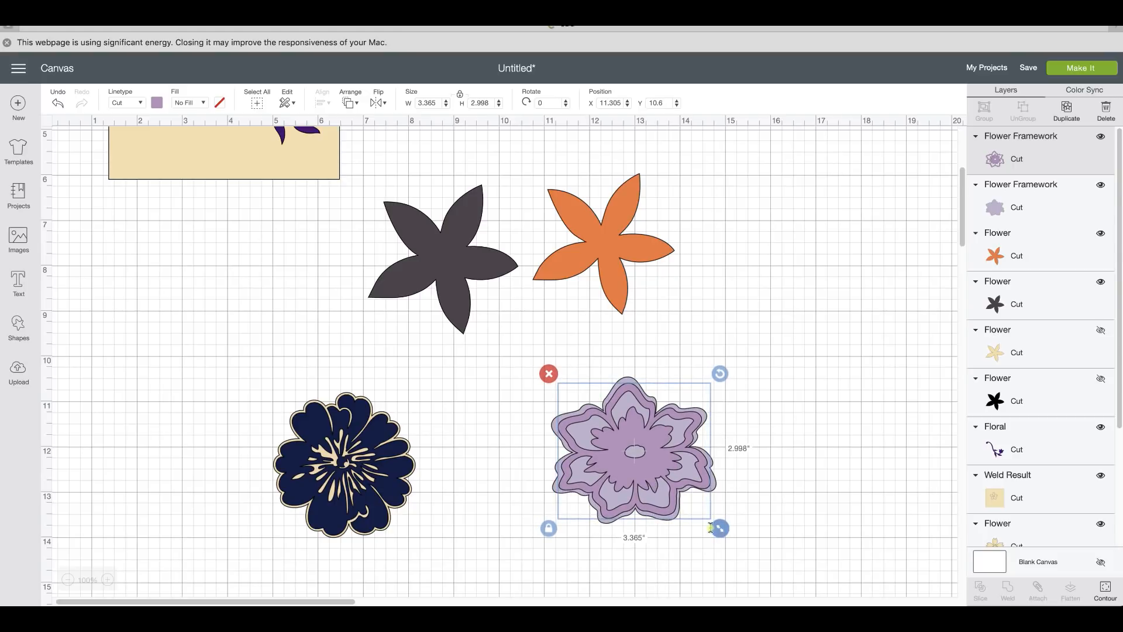
pyautogui.moveTo(710, 527); pyautogui.dragTo(703, 520)
pyautogui.moveTo(646, 478); pyautogui.dragTo(647, 479)
pyautogui.moveTo(716, 524); pyautogui.dragTo(713, 521)
pyautogui.moveTo(610, 475); pyautogui.dragTo(635, 466)
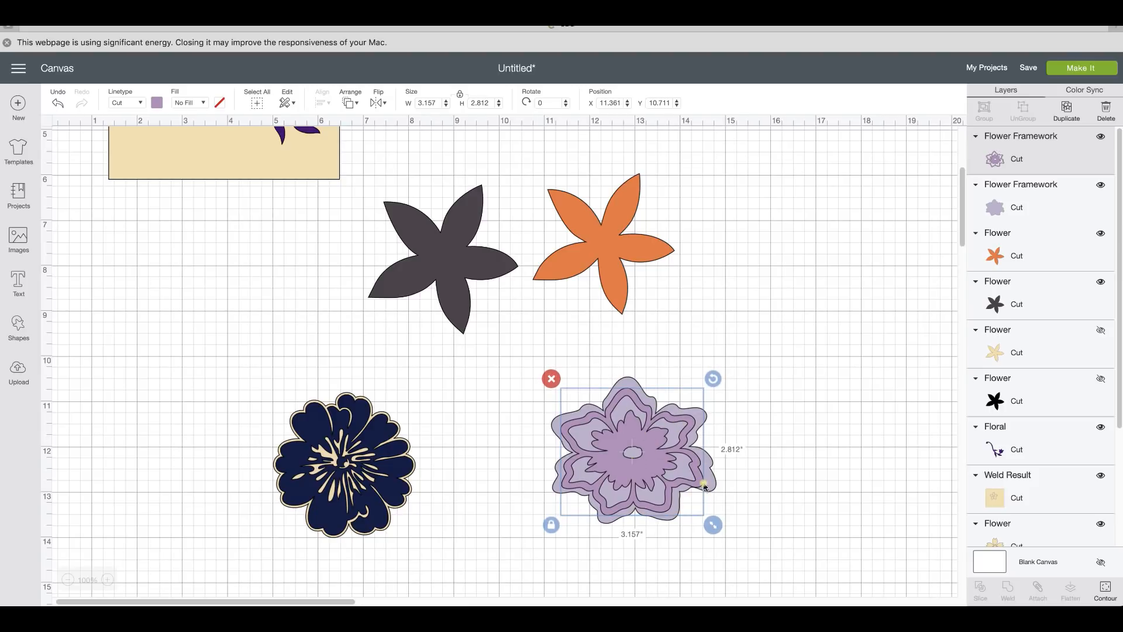
pyautogui.moveTo(713, 525); pyautogui.dragTo(709, 521)
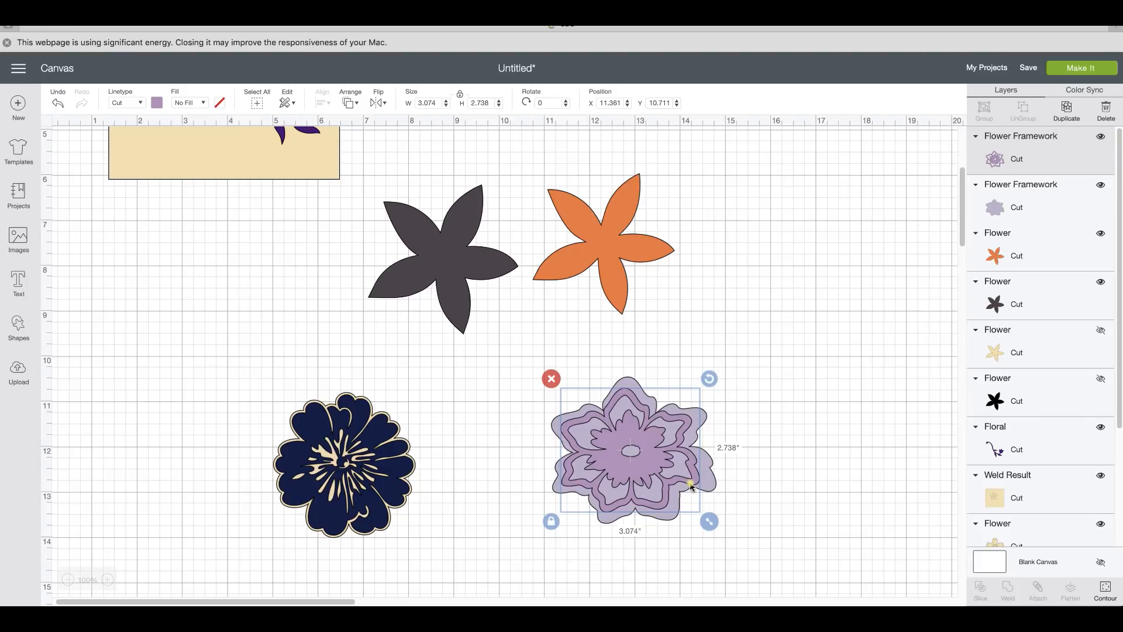
pyautogui.moveTo(659, 420); pyautogui.dragTo(664, 421)
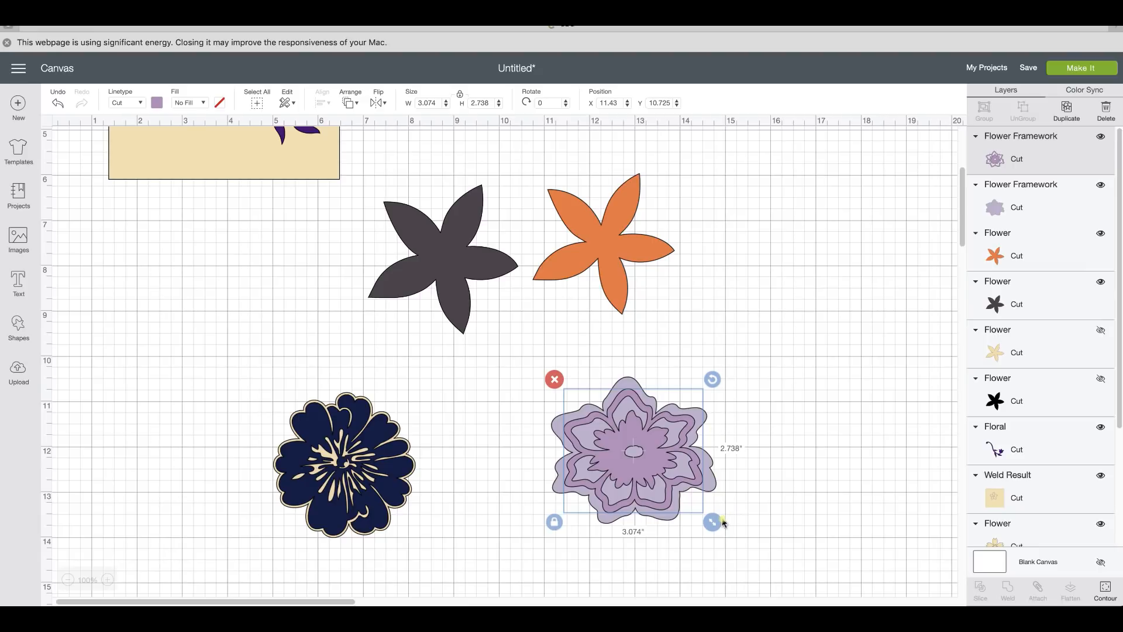
pyautogui.moveTo(662, 487); pyautogui.dragTo(697, 485)
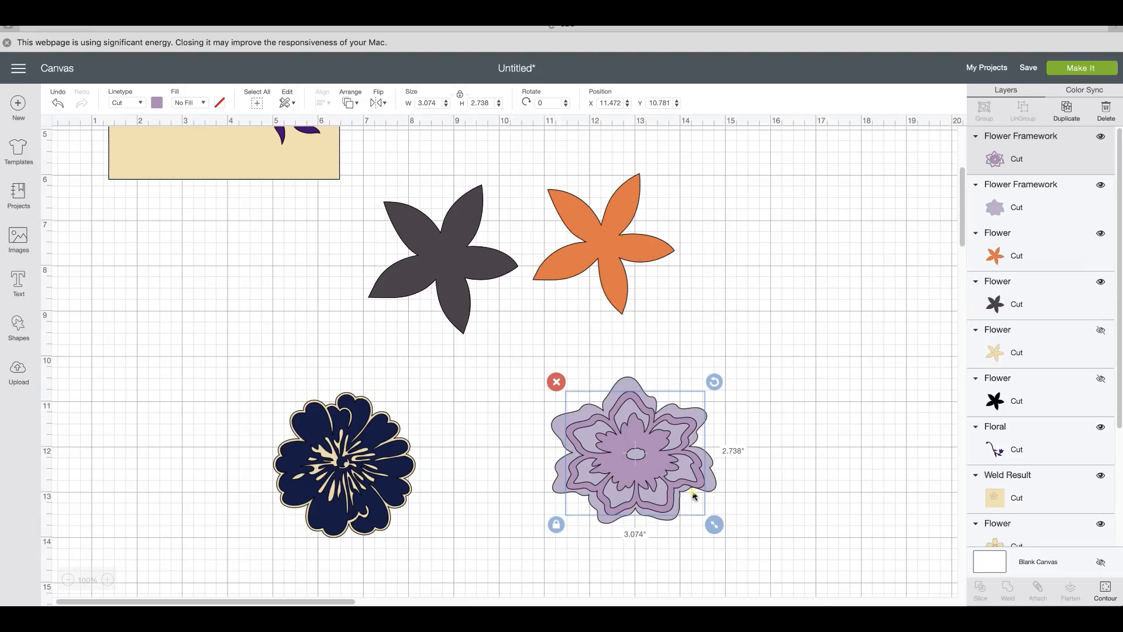
pyautogui.click(767, 504)
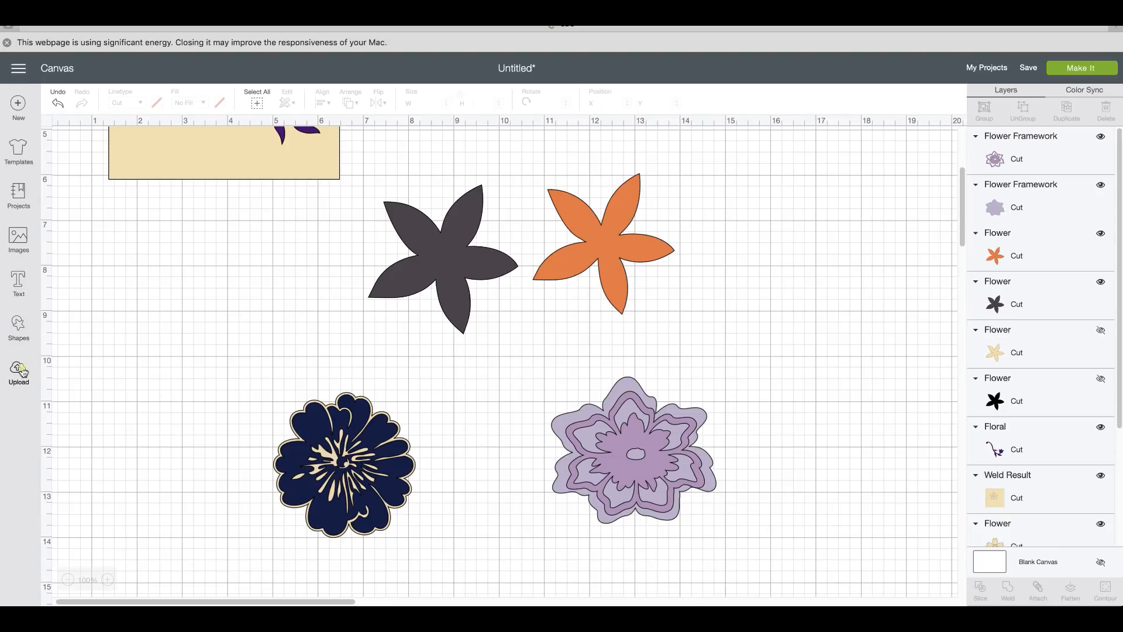
# Add a circle, enlarge it to about 6.39 inches and place it over the purple flower.
pyautogui.click(18, 326)
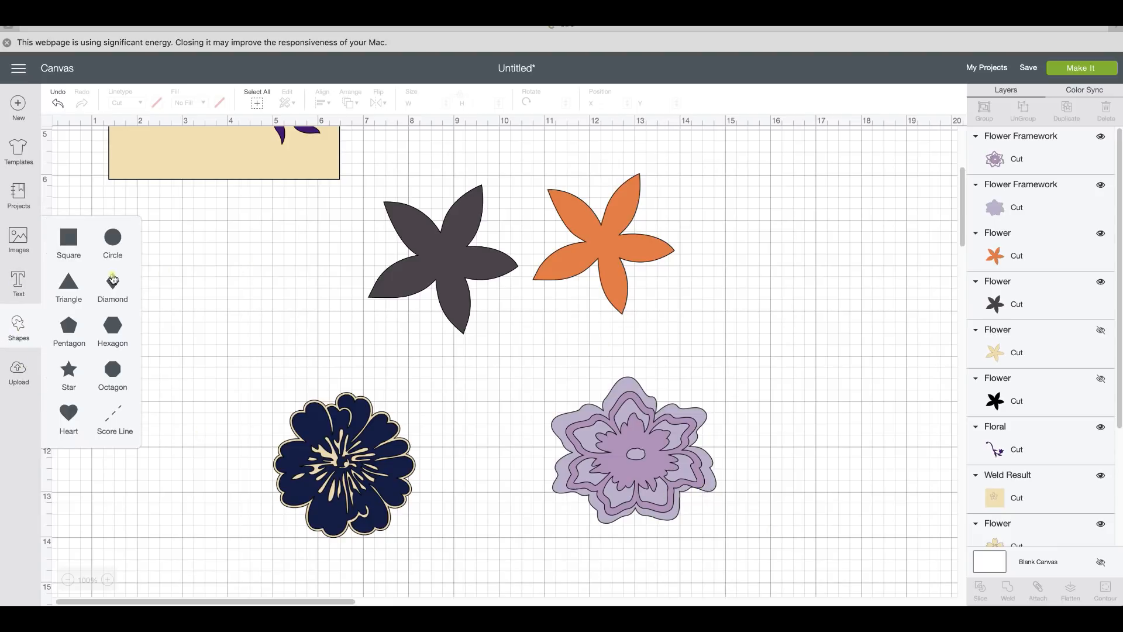
pyautogui.click(113, 239)
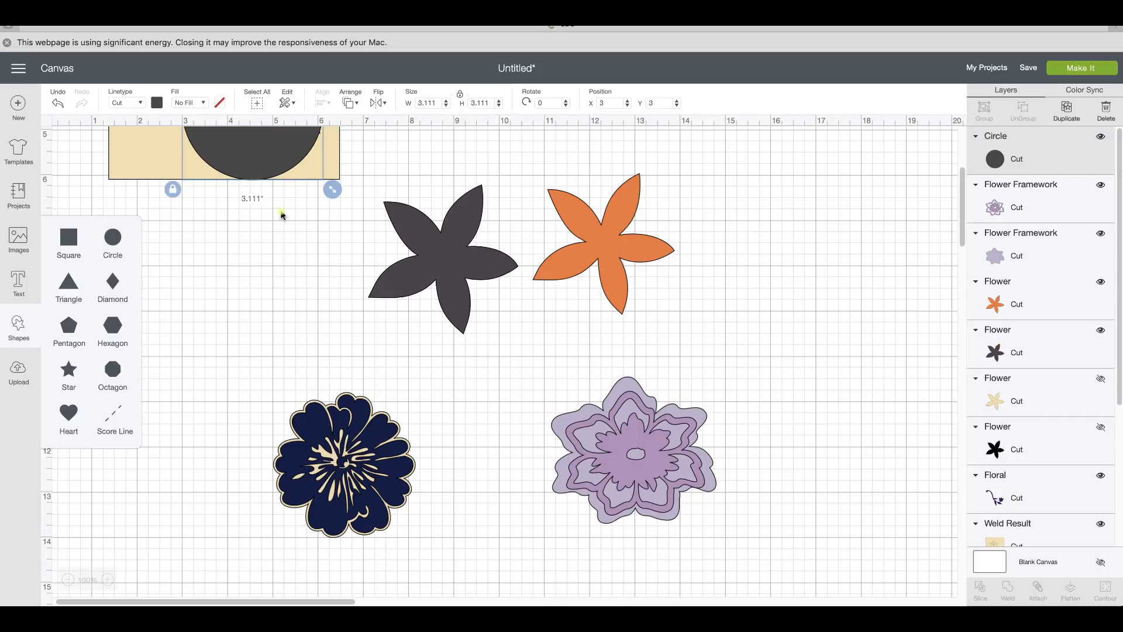
pyautogui.moveTo(234, 155); pyautogui.dragTo(676, 397)
pyautogui.moveTo(775, 437); pyautogui.dragTo(899, 530)
pyautogui.moveTo(784, 482); pyautogui.dragTo(655, 486)
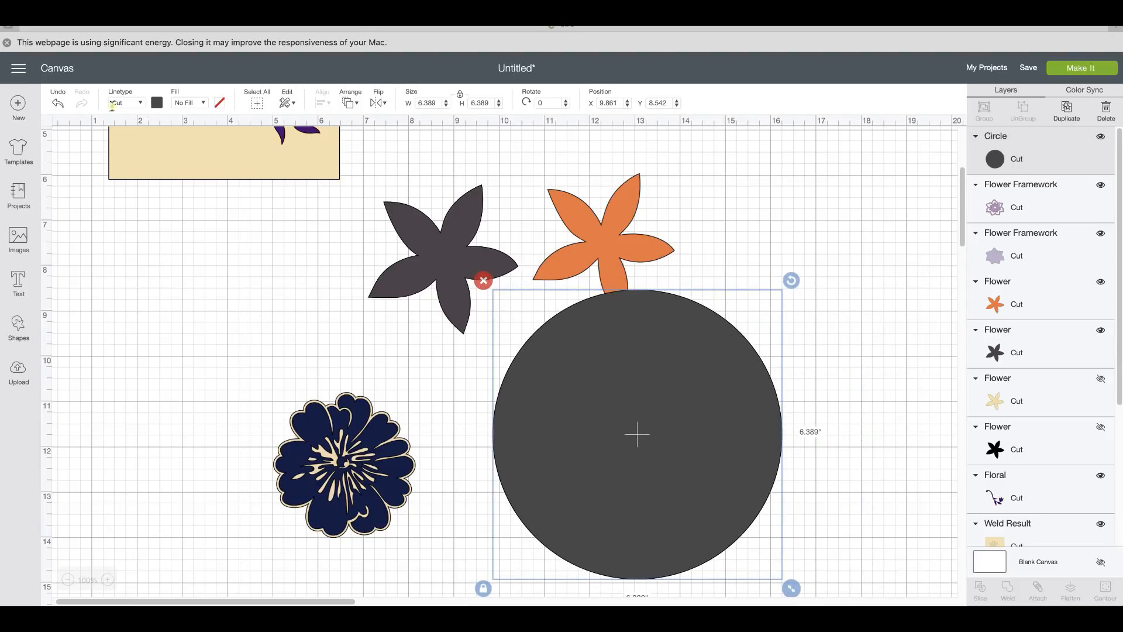
# Send the large circle to the back, behind the layered purple flower.
pyautogui.click(353, 103)
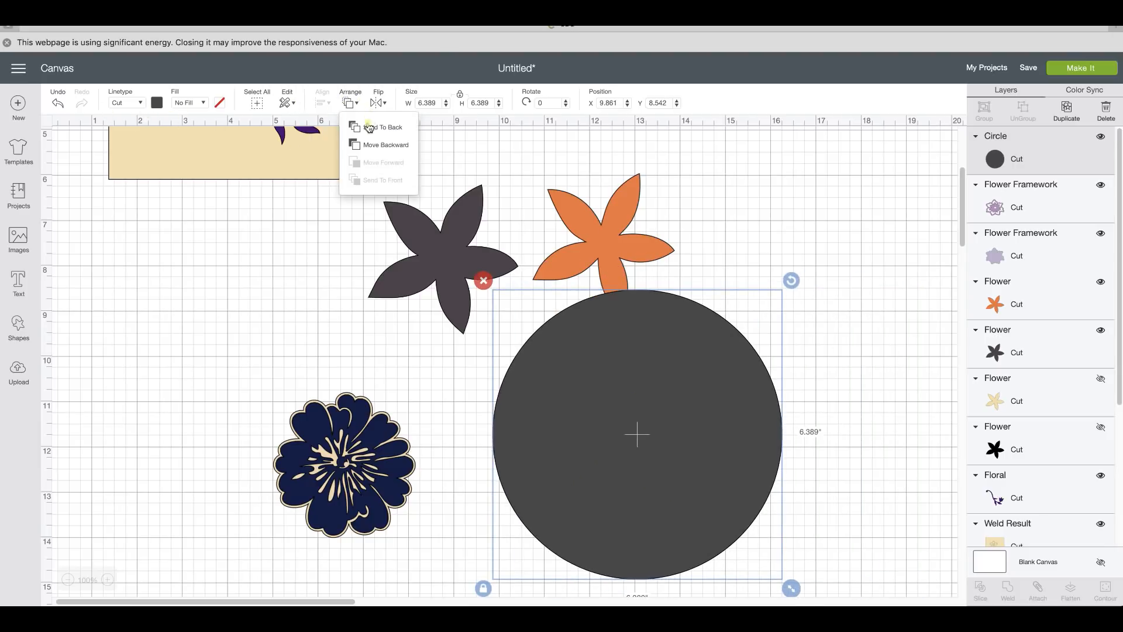
pyautogui.click(384, 128)
pyautogui.click(851, 547)
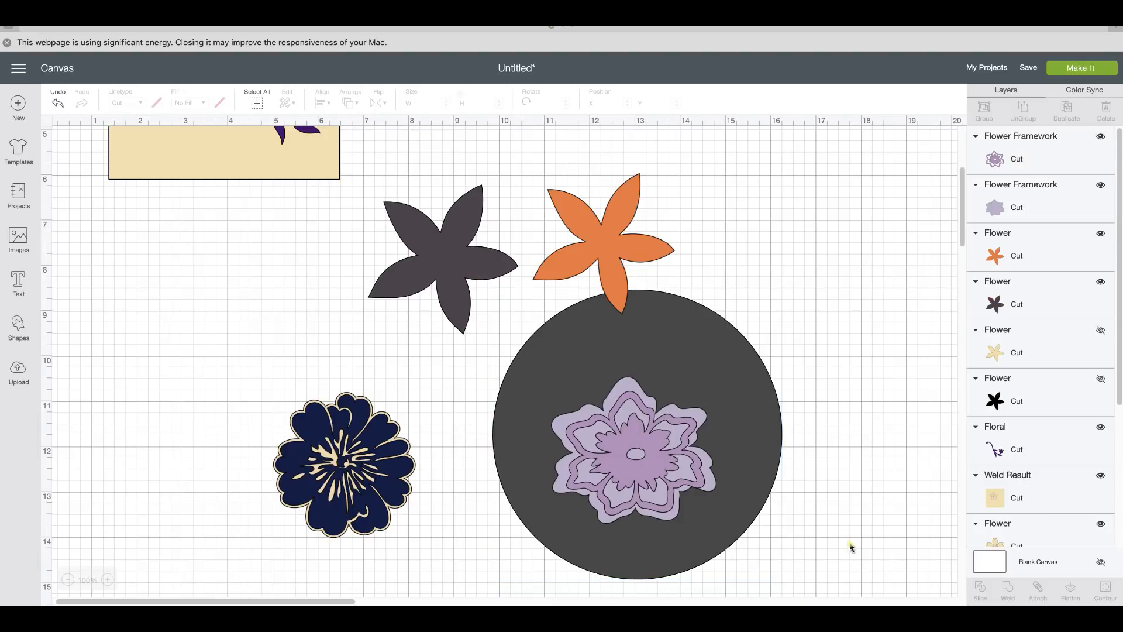
# Slice the solid lavender flower out of the dark gray circle and delete both cut-out flower pieces.
pyautogui.click(706, 466)
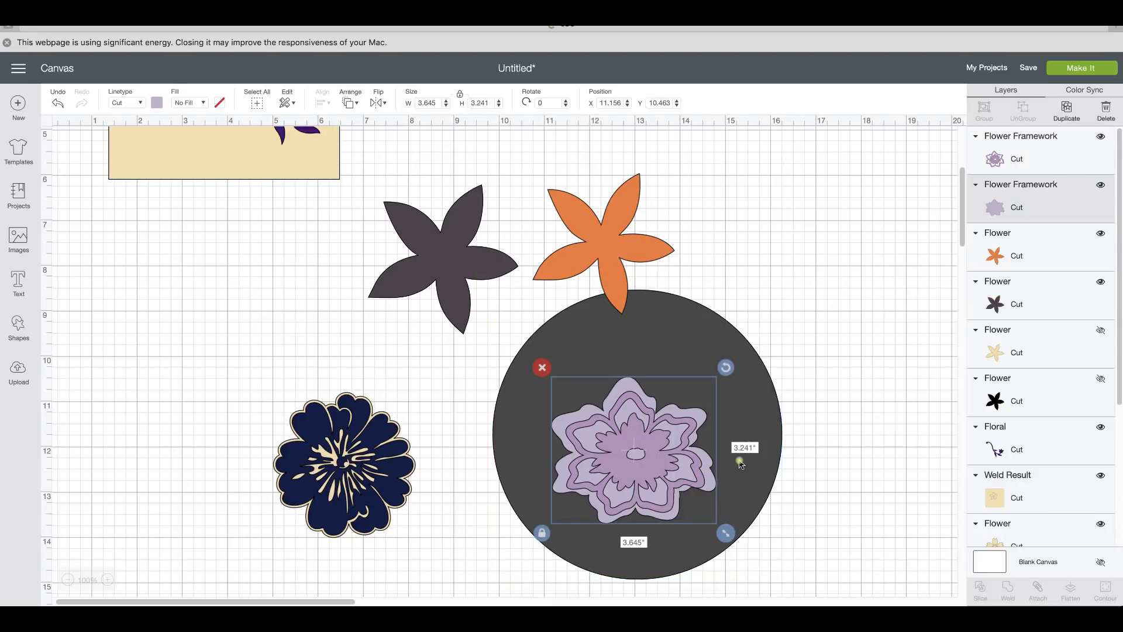
pyautogui.keyDown('shift'); pyautogui.click(769, 447); pyautogui.keyUp('shift')
pyautogui.click(981, 587)
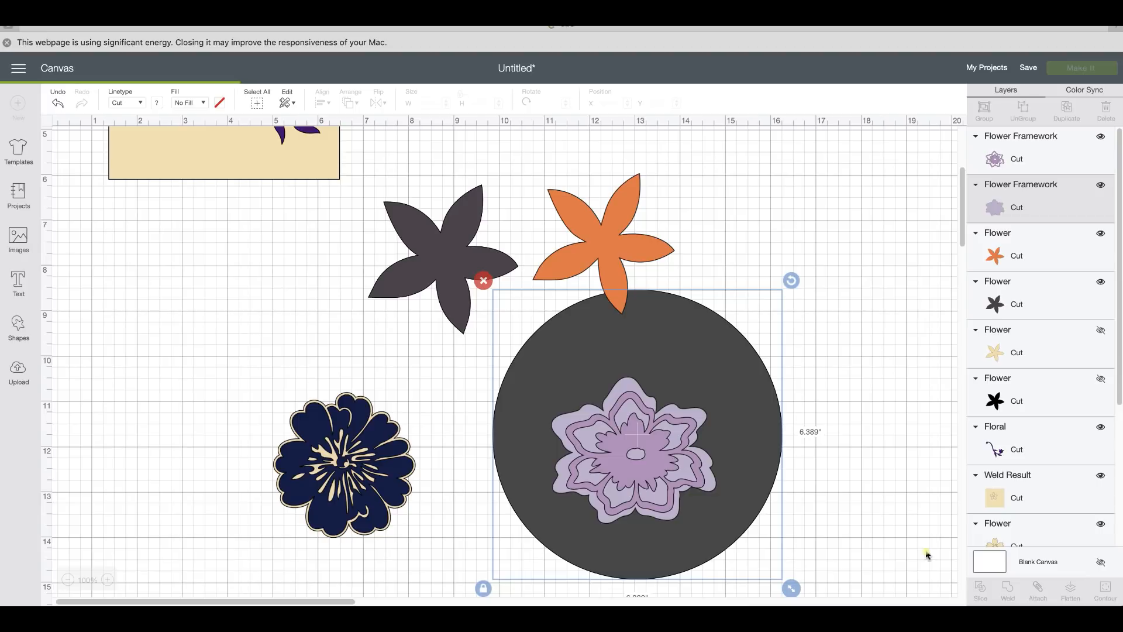
pyautogui.click(671, 449)
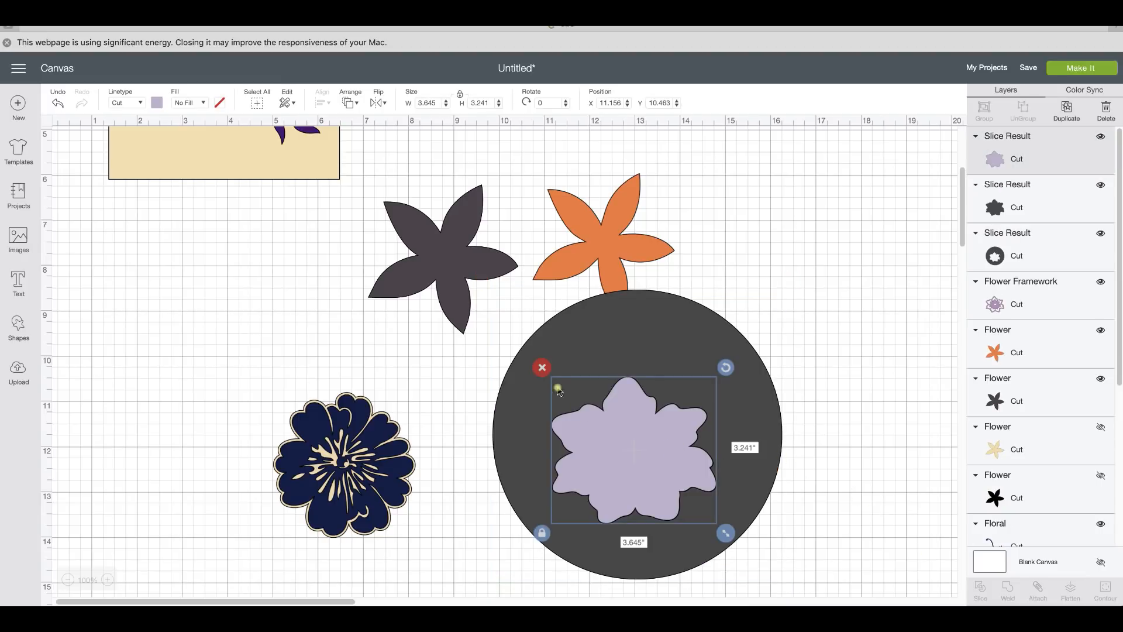
pyautogui.click(541, 368)
pyautogui.click(575, 414)
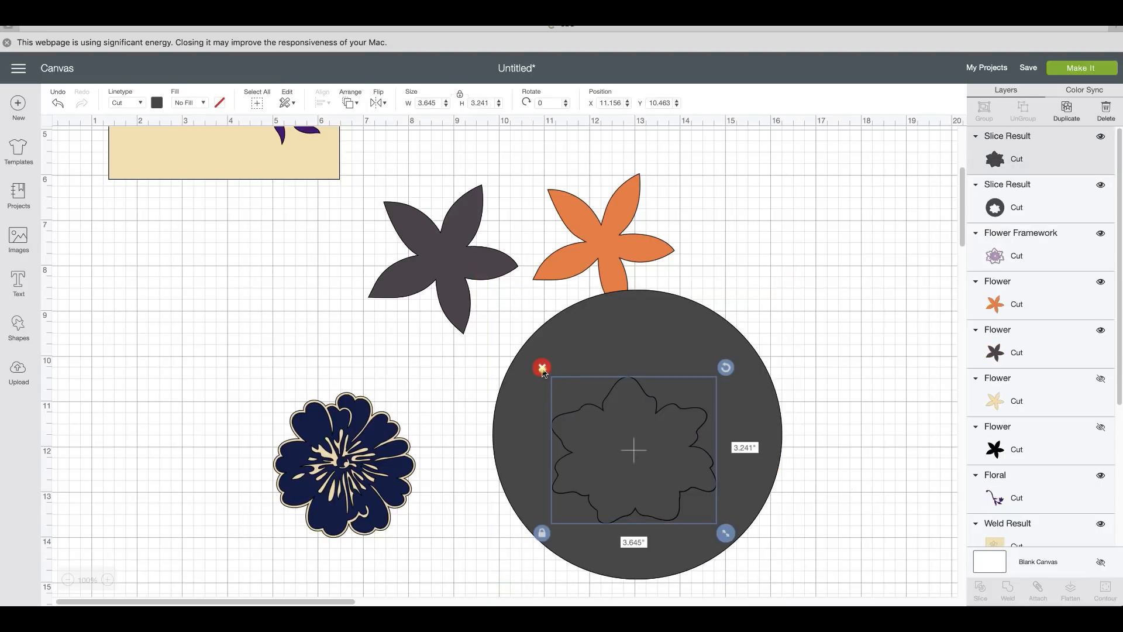
pyautogui.click(542, 367)
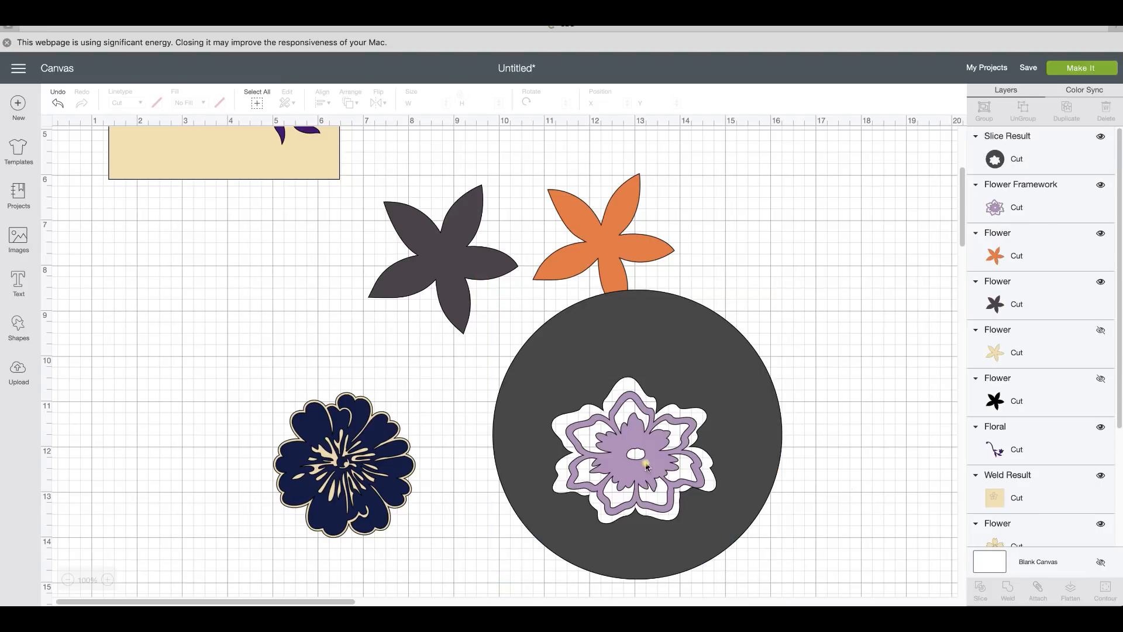
# Select the outlined purple flower together with the sliced circle and weld them into one shape.
pyautogui.click(699, 490)
pyautogui.moveTo(699, 490); pyautogui.dragTo(700, 492)
pyautogui.moveTo(716, 510); pyautogui.dragTo(716, 508)
pyautogui.moveTo(848, 530); pyautogui.dragTo(673, 467)
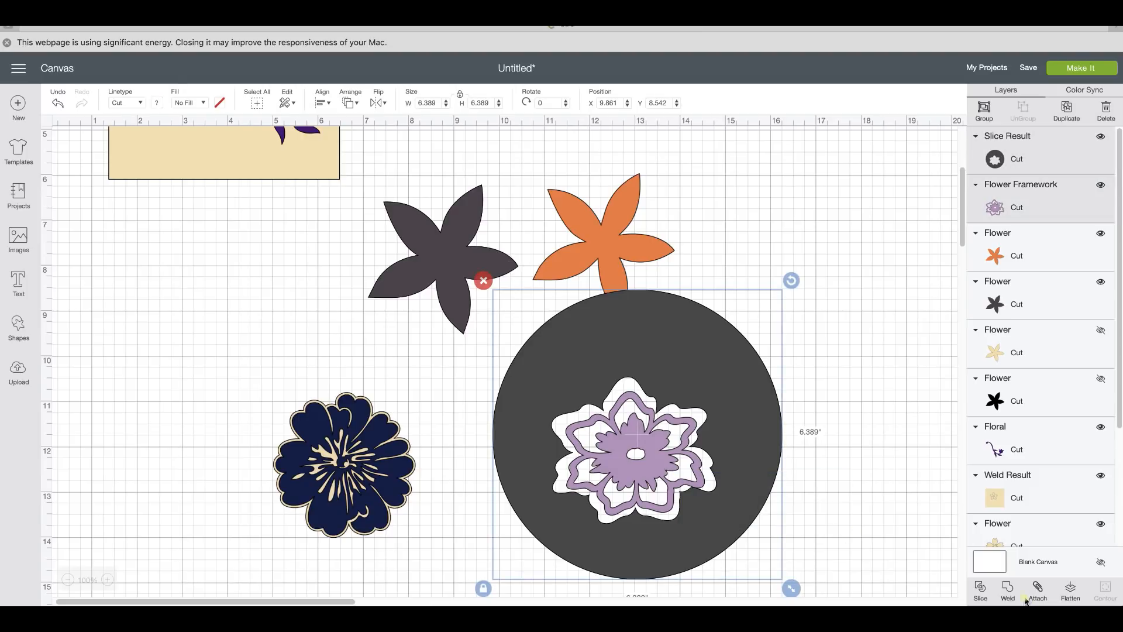
pyautogui.click(1012, 594)
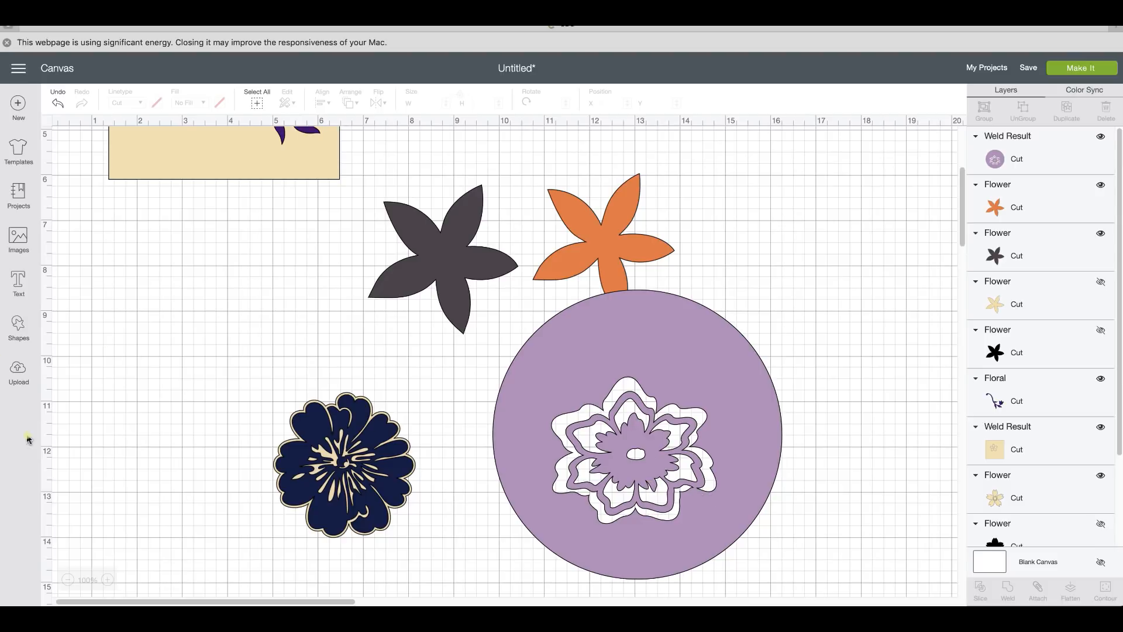
# Add a diamond, tilt it clockwise and place it across the circle and the upper petals of the cut-out flower.
pyautogui.click(20, 328)
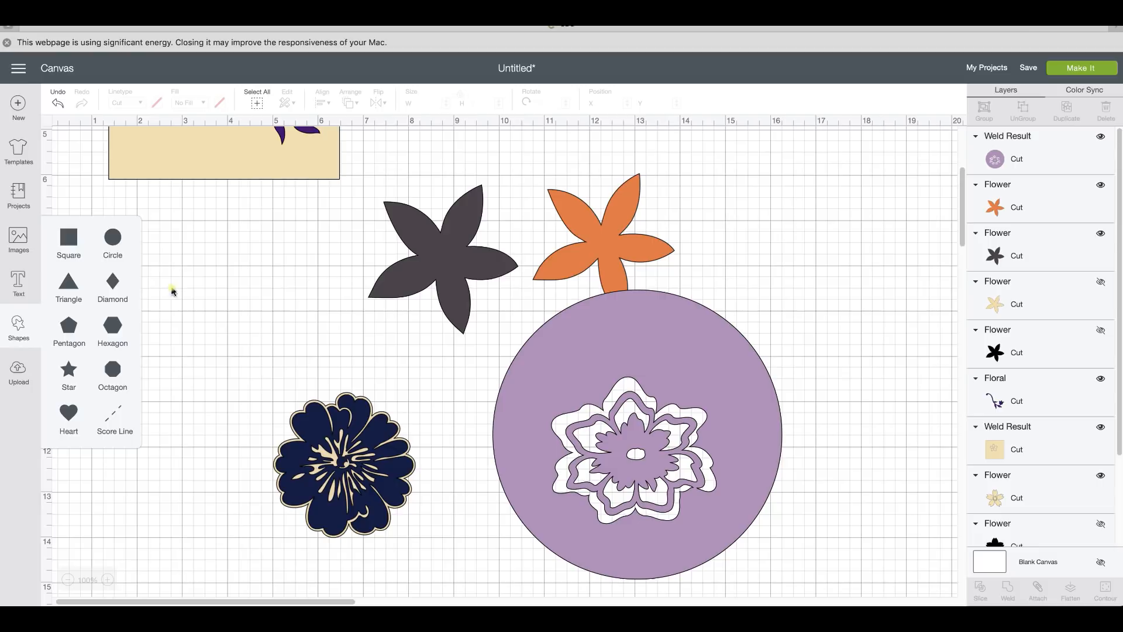
pyautogui.click(113, 284)
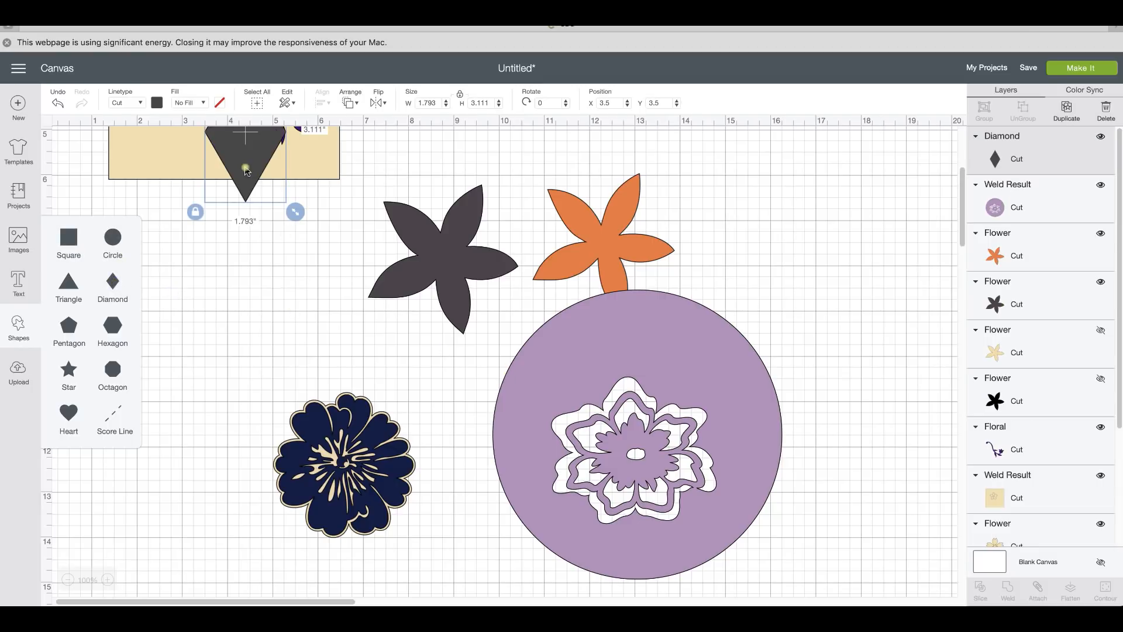
pyautogui.moveTo(246, 171); pyautogui.dragTo(637, 377)
pyautogui.moveTo(709, 299); pyautogui.dragTo(739, 318)
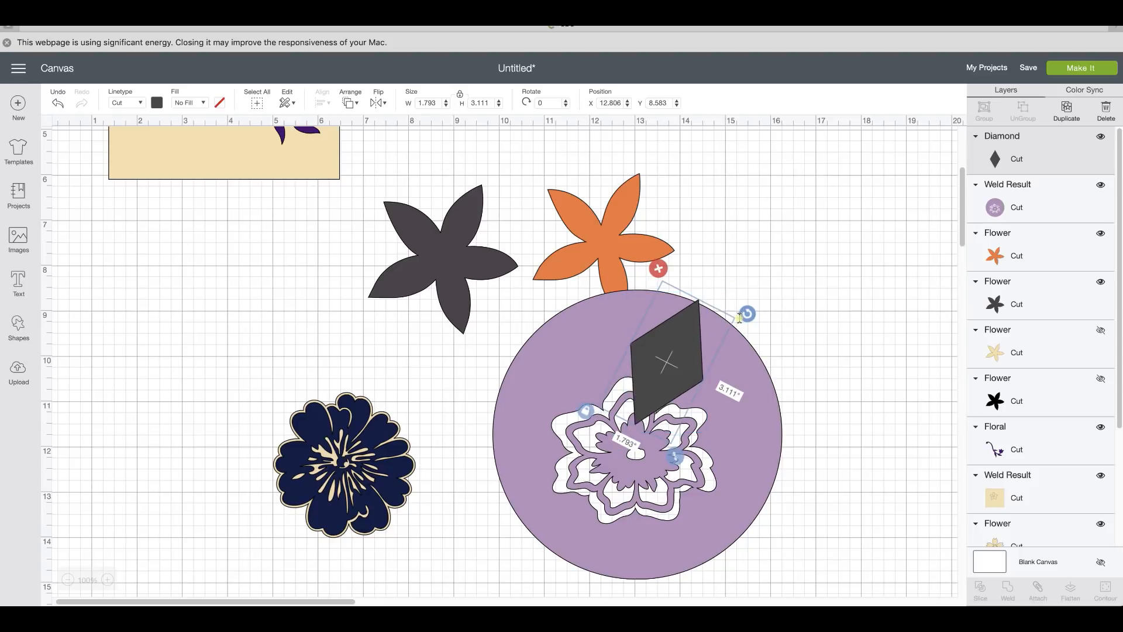
pyautogui.moveTo(688, 356)
pyautogui.mouseDown()
pyautogui.moveTo(707, 355)
pyautogui.moveTo(707, 339)
pyautogui.moveTo(704, 356)
pyautogui.mouseUp()
pyautogui.click(871, 405)
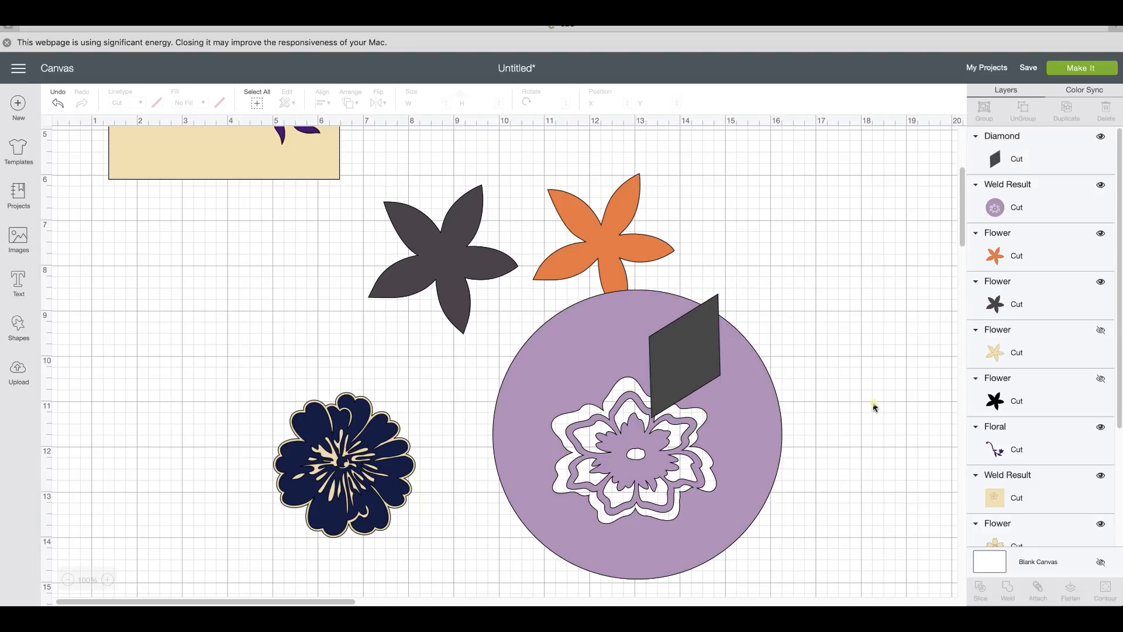
# Shrink the diamond, fit it so it bridges the circle and the flower's petal outline, and weld it to the circle.
pyautogui.click(715, 320)
pyautogui.moveTo(735, 434); pyautogui.dragTo(723, 412)
pyautogui.moveTo(676, 361); pyautogui.dragTo(677, 385)
pyautogui.moveTo(864, 460); pyautogui.dragTo(762, 437)
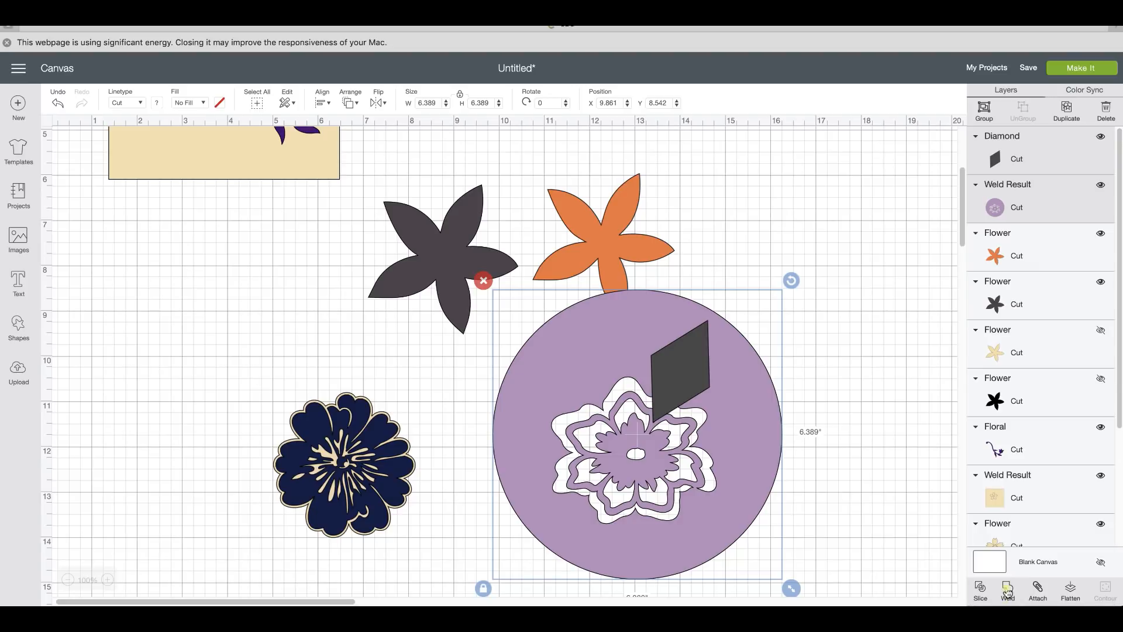
pyautogui.click(1008, 590)
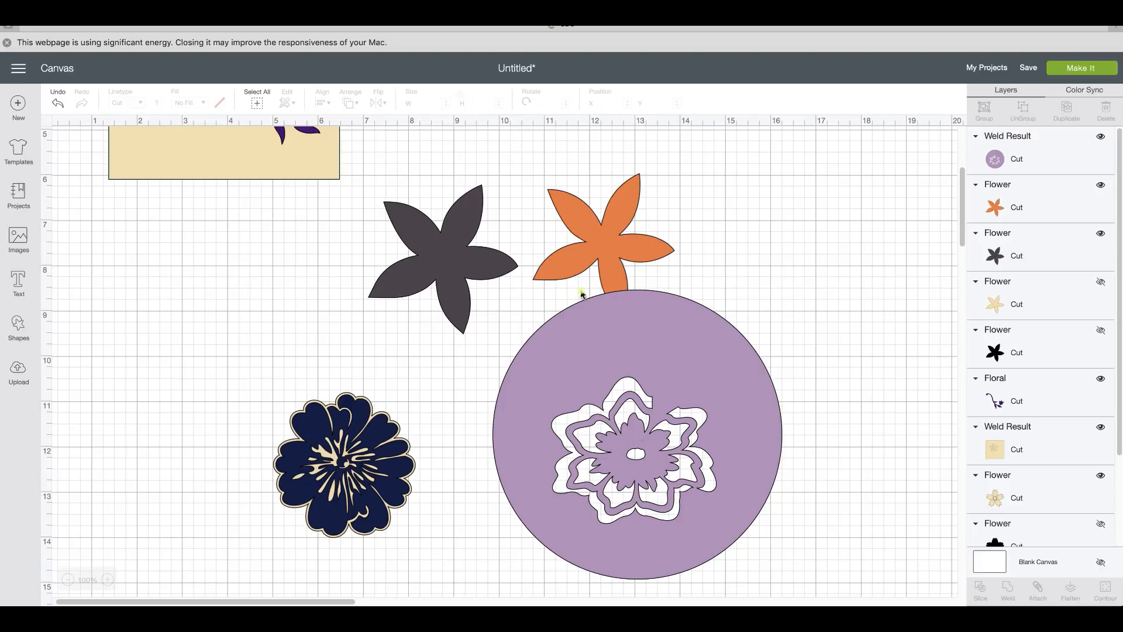
# Delete the welded purple circle with the flower cut-out from the canvas.
pyautogui.click(577, 340)
pyautogui.moveTo(564, 334); pyautogui.dragTo(592, 356)
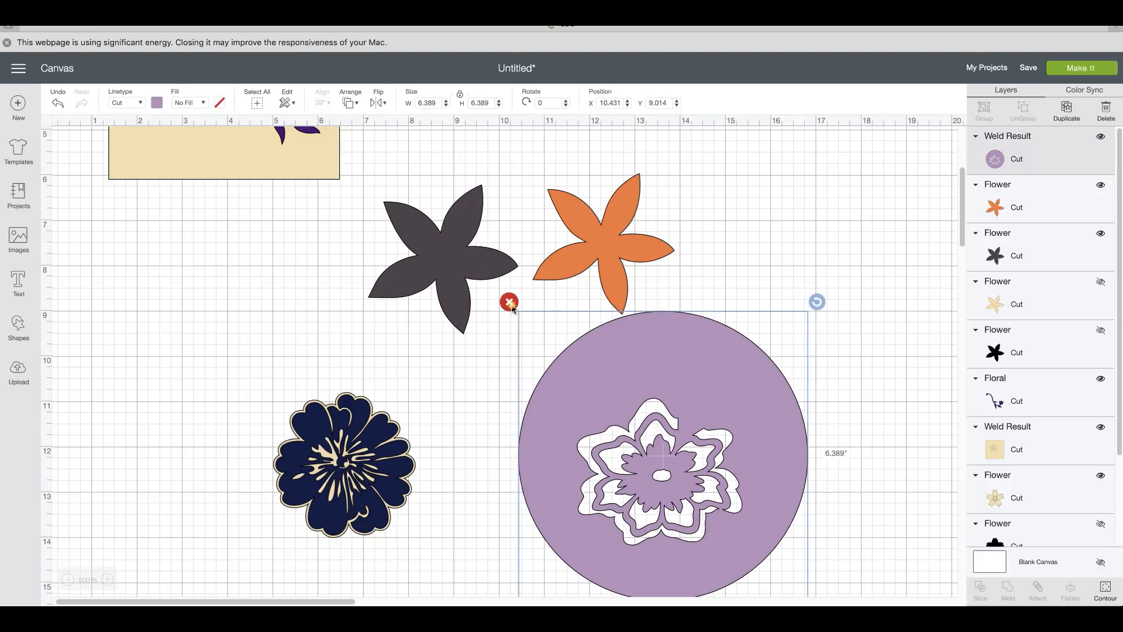
pyautogui.click(508, 300)
pyautogui.click(458, 275)
# Move the navy layered flower into the free space below the orange flower.
pyautogui.moveTo(352, 484); pyautogui.dragTo(792, 387)
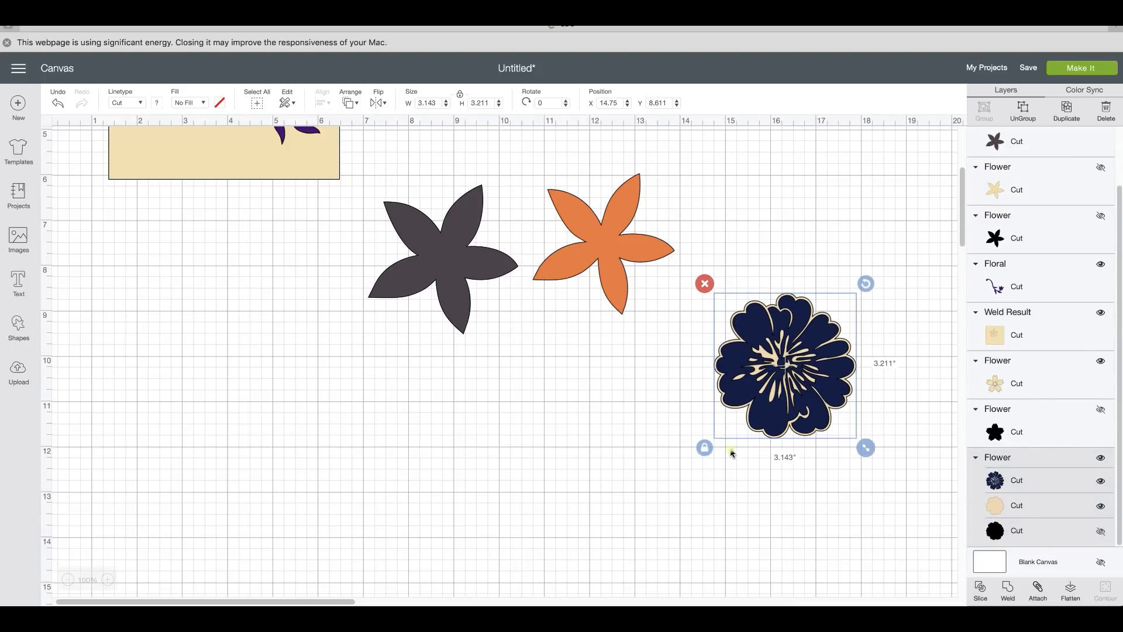
pyautogui.click(740, 499)
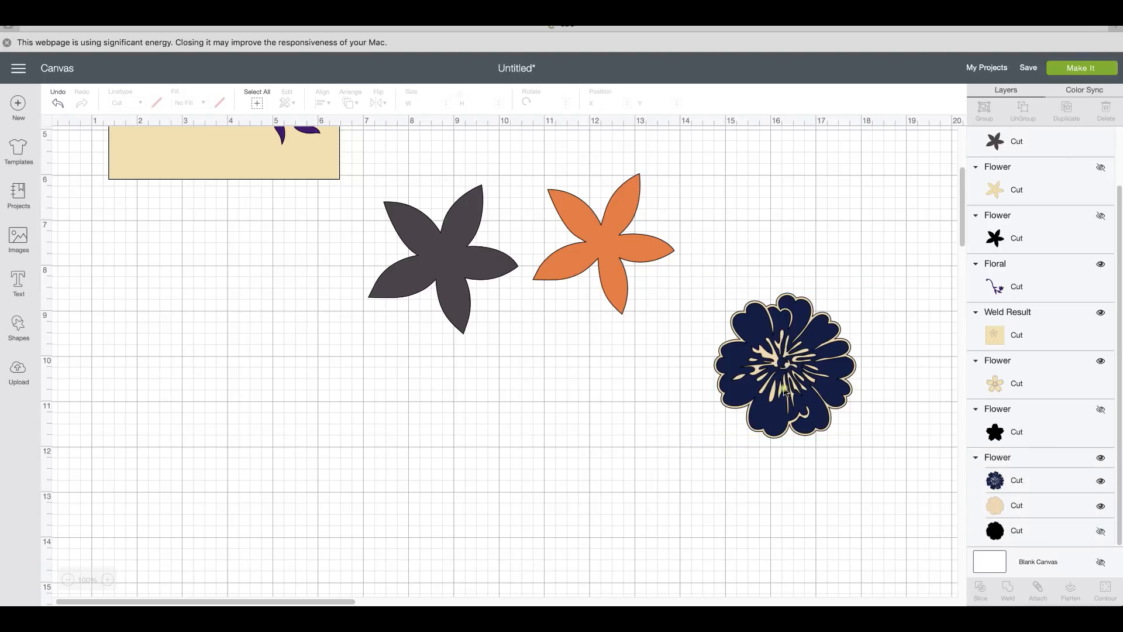
pyautogui.click(792, 408)
pyautogui.moveTo(792, 408); pyautogui.dragTo(651, 442)
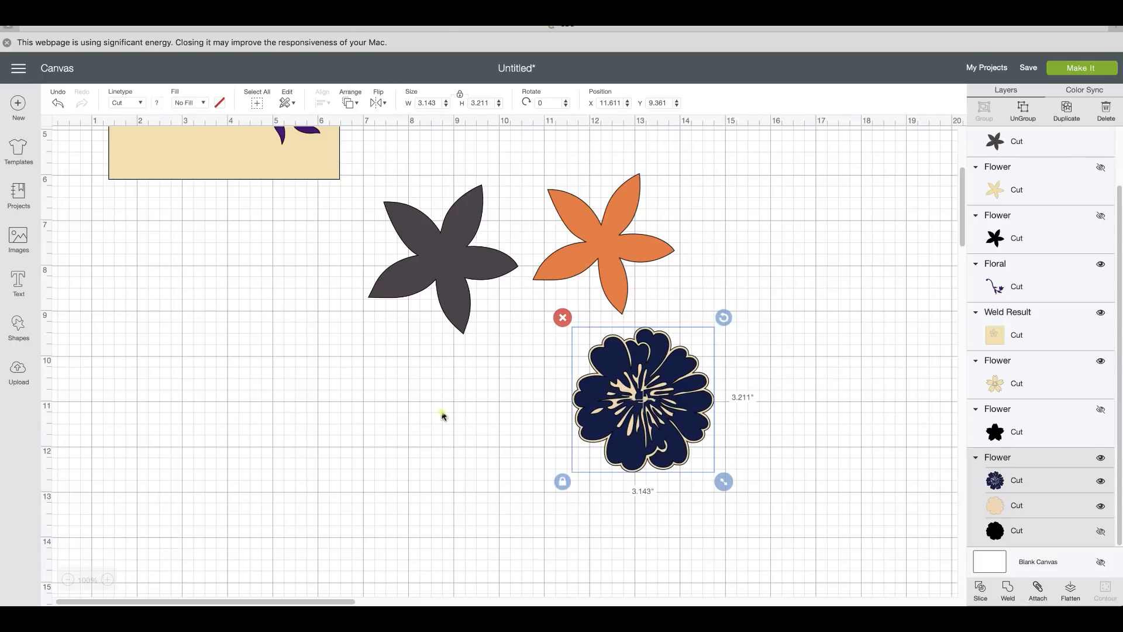
# Add a square and place it in the empty area below the tan rectangle.
pyautogui.click(19, 326)
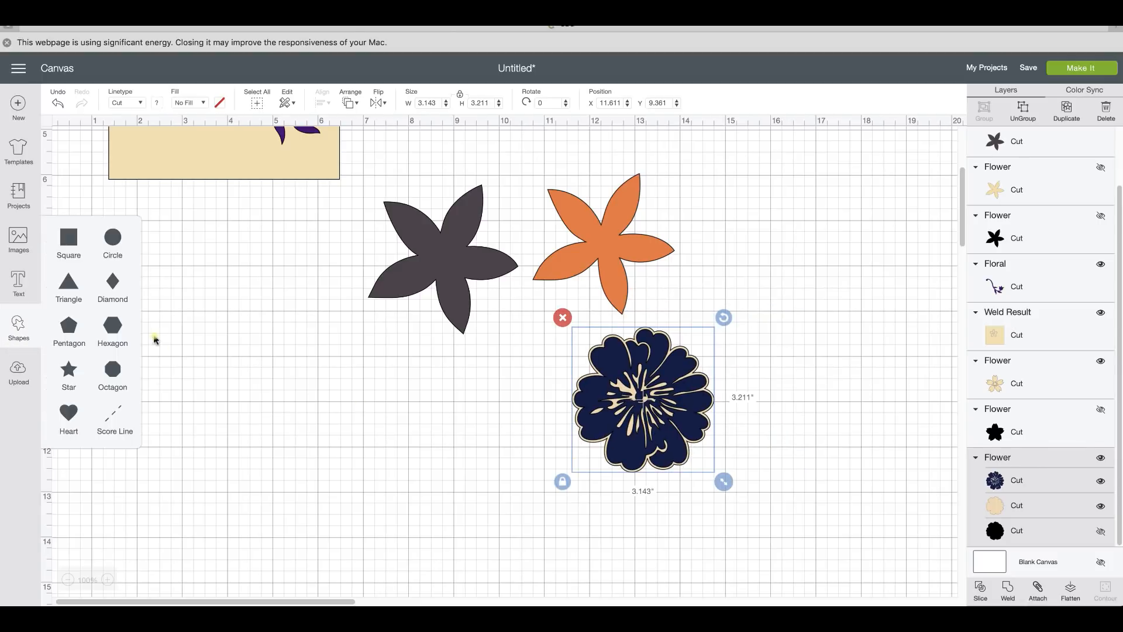
pyautogui.click(69, 251)
pyautogui.moveTo(250, 173); pyautogui.dragTo(211, 551)
# Recolor the square light blue and enlarge it to about 6.07 inches wide and high.
pyautogui.click(157, 103)
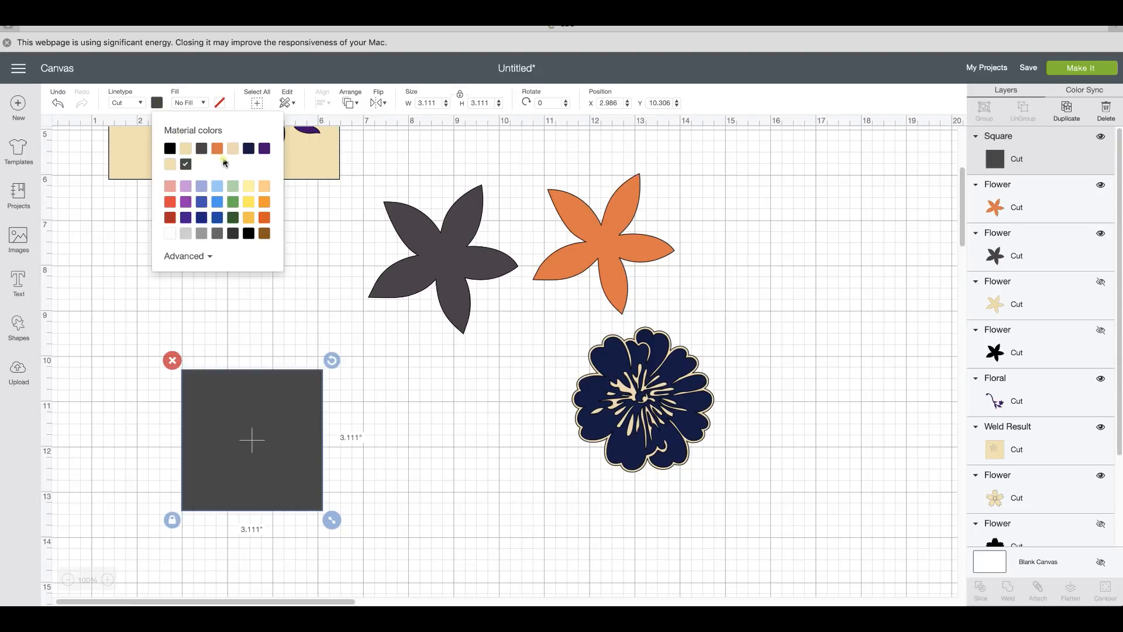
pyautogui.click(217, 193)
pyautogui.click(364, 443)
pyautogui.click(300, 469)
pyautogui.moveTo(331, 520); pyautogui.dragTo(576, 484)
# Place the navy layered flower in the upper part of the blue square and bring it to the front.
pyautogui.click(630, 413)
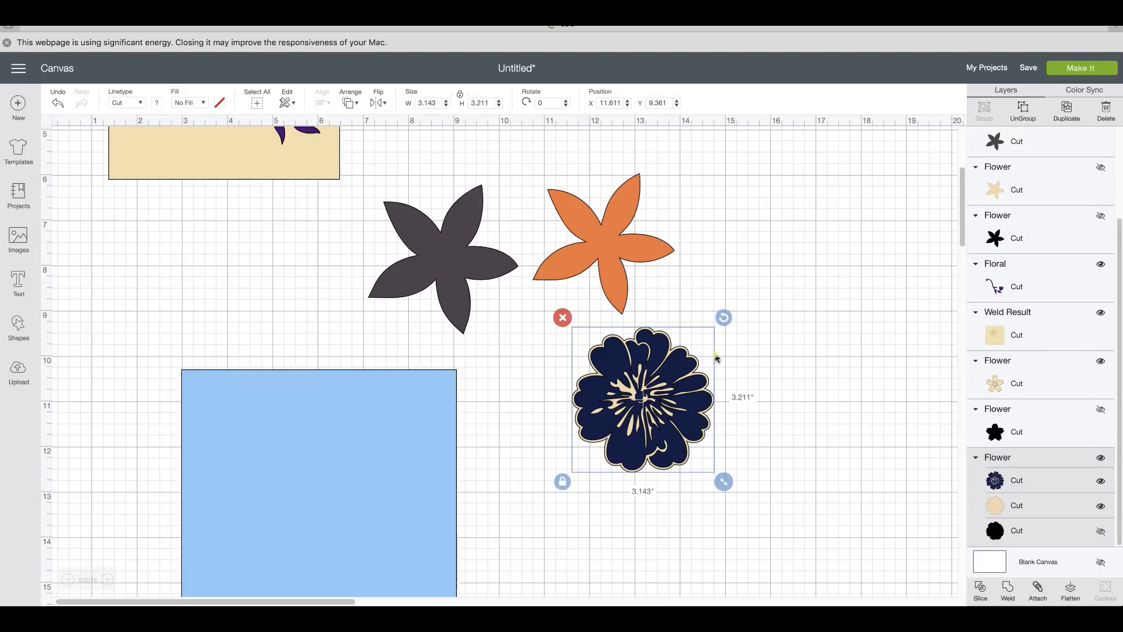
pyautogui.moveTo(570, 419); pyautogui.dragTo(283, 493)
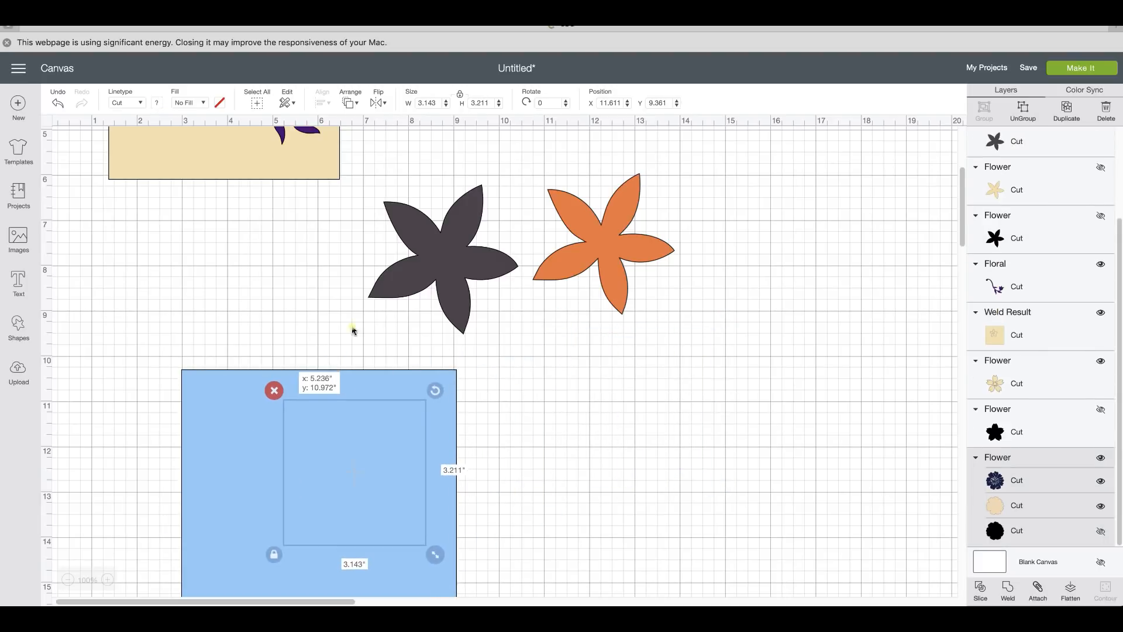
pyautogui.click(350, 103)
pyautogui.click(365, 179)
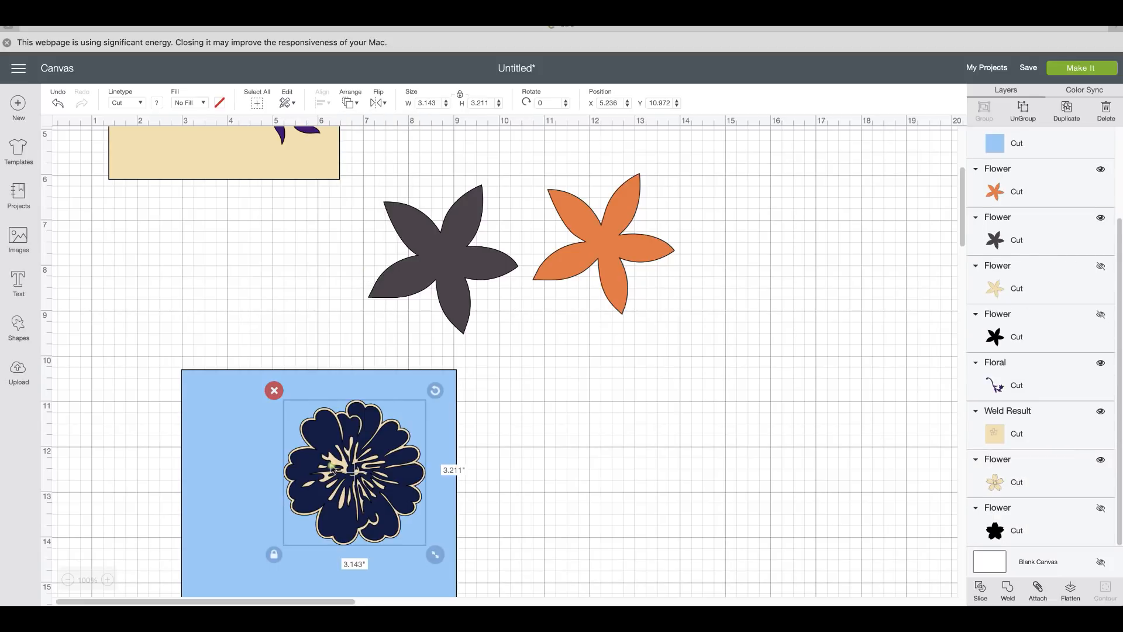
pyautogui.moveTo(333, 468); pyautogui.dragTo(296, 464)
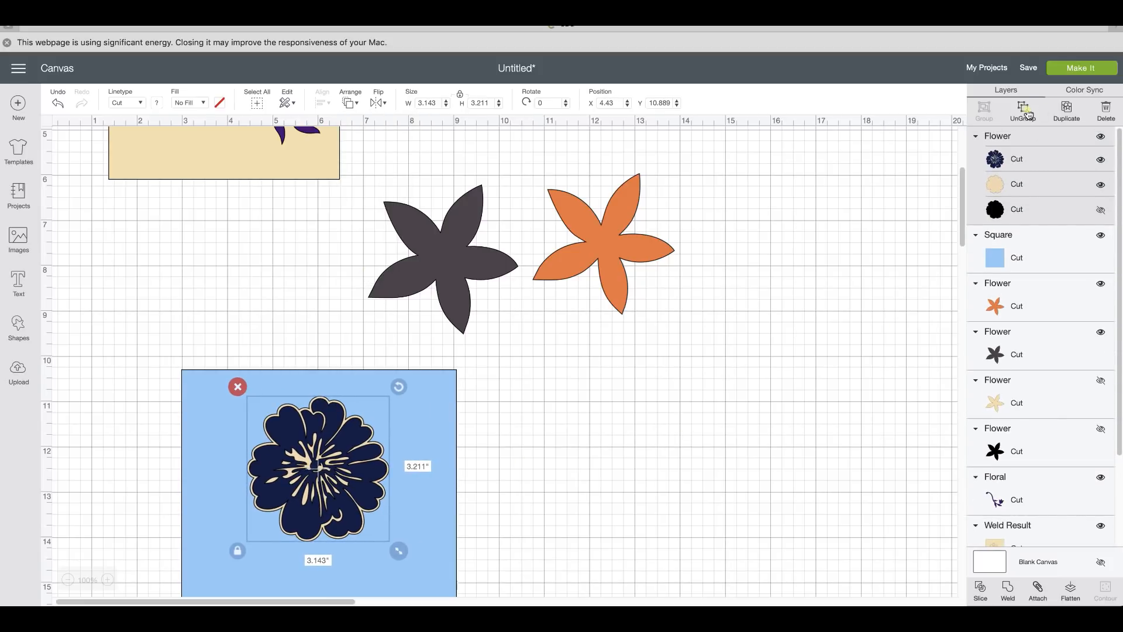
pyautogui.moveTo(309, 476); pyautogui.dragTo(280, 468)
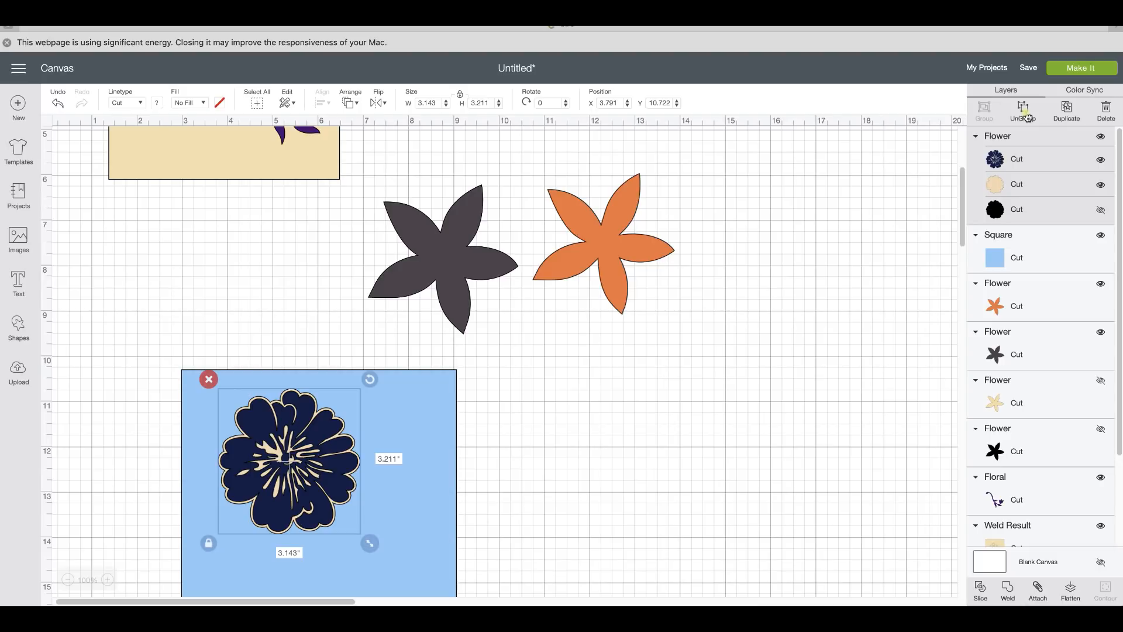
# Duplicate the navy flower and place the copy diagonally below the original so their petals overlap within the square.
pyautogui.click(1064, 113)
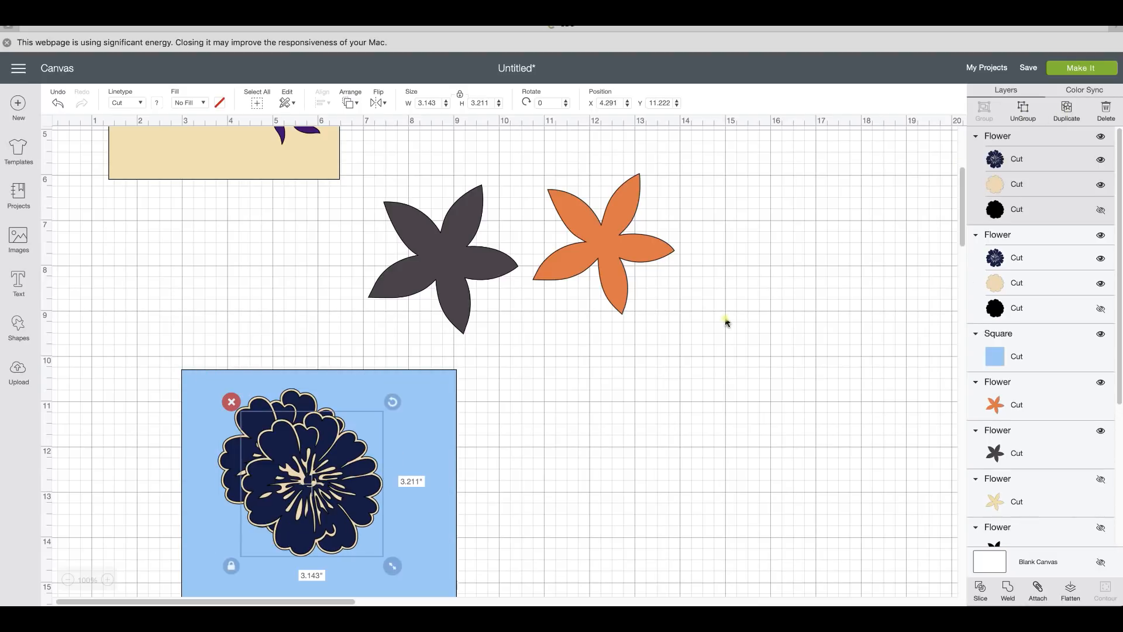
pyautogui.scroll(-3, 720, 316)
pyautogui.moveTo(367, 421); pyautogui.dragTo(369, 485)
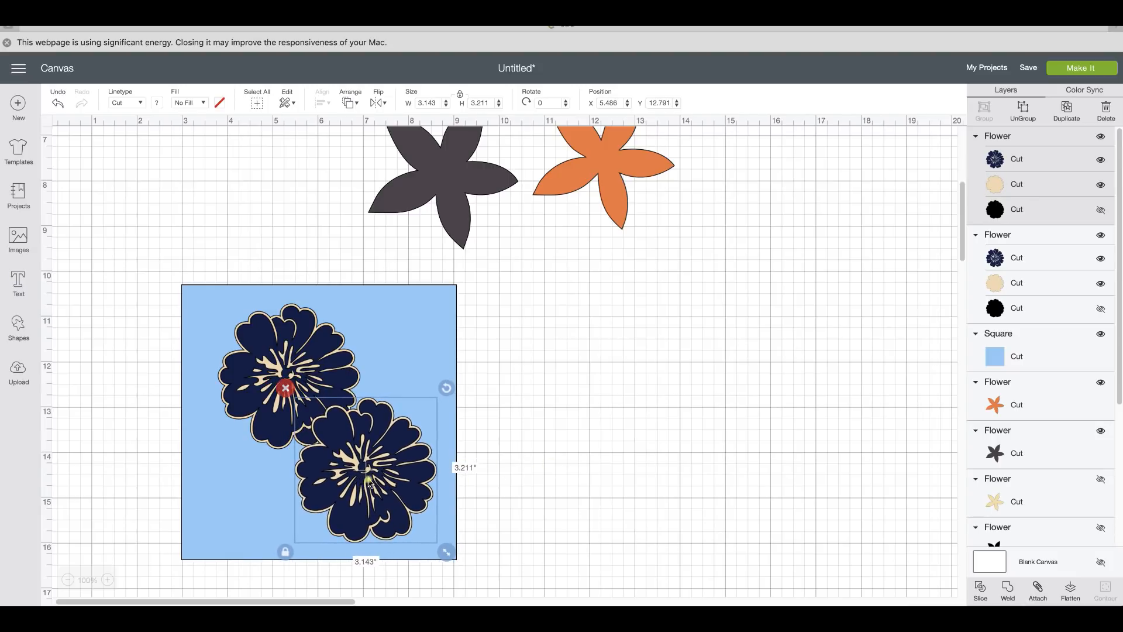
# Ungroup both navy flowers into their separate layers.
pyautogui.click(1023, 110)
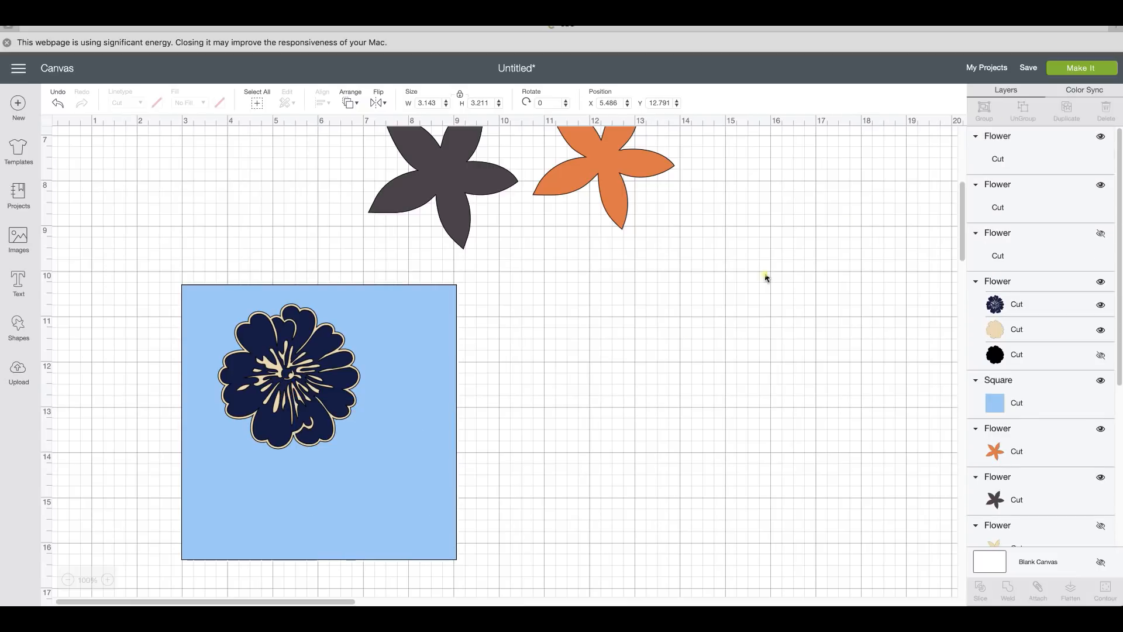
pyautogui.click(333, 385)
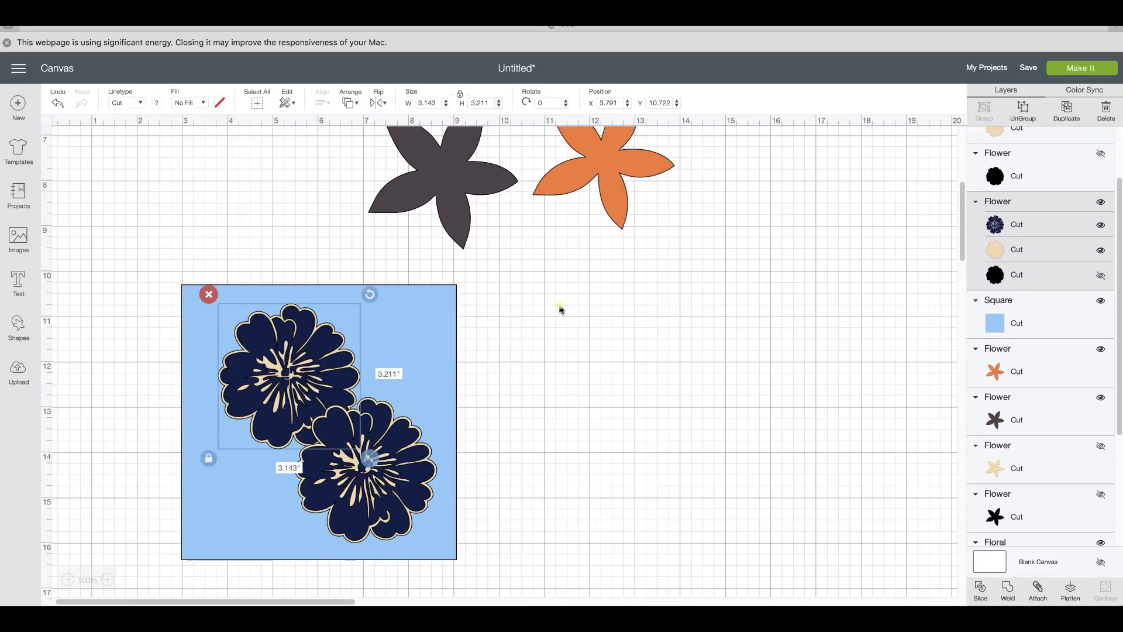
pyautogui.click(1018, 114)
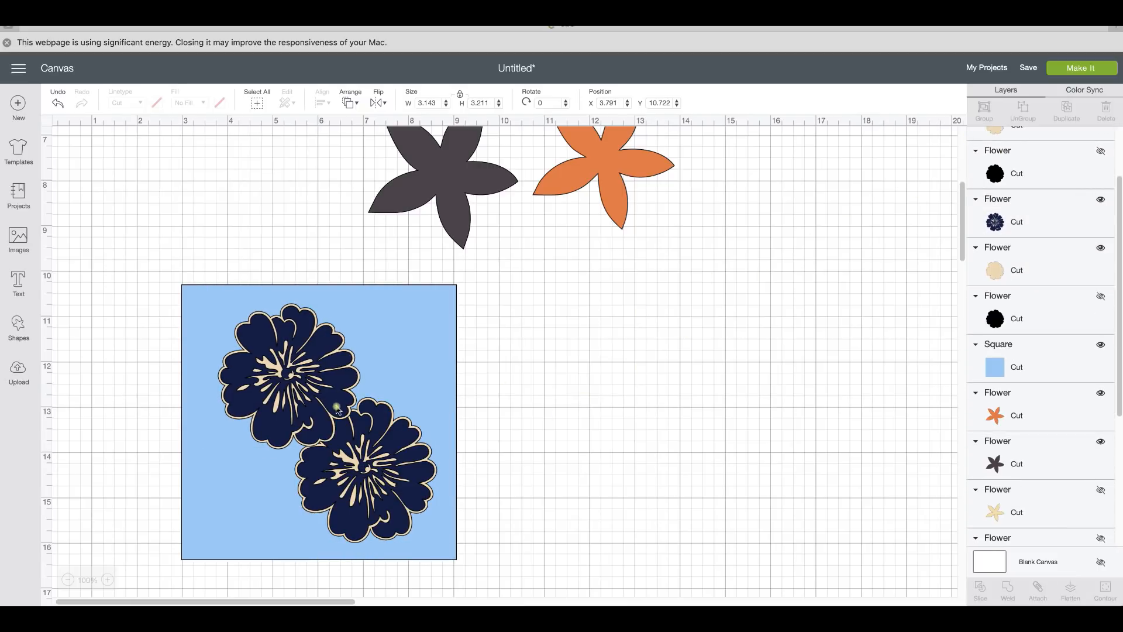
# Select the beige backing layers of both flowers and weld them into one shape.
pyautogui.click(355, 374)
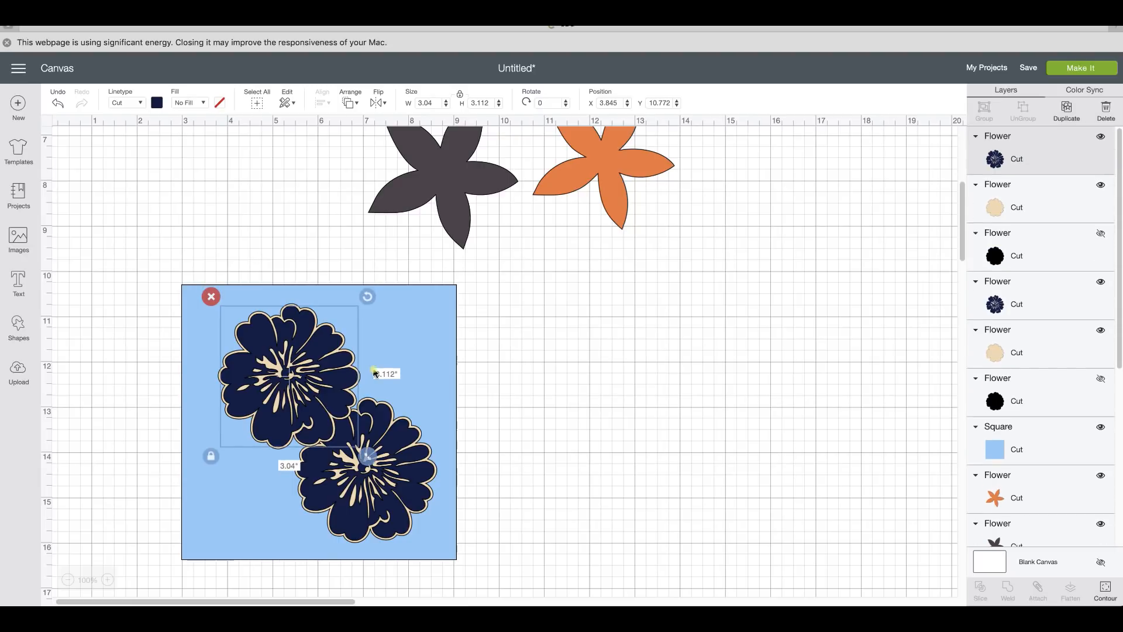
pyautogui.click(412, 356)
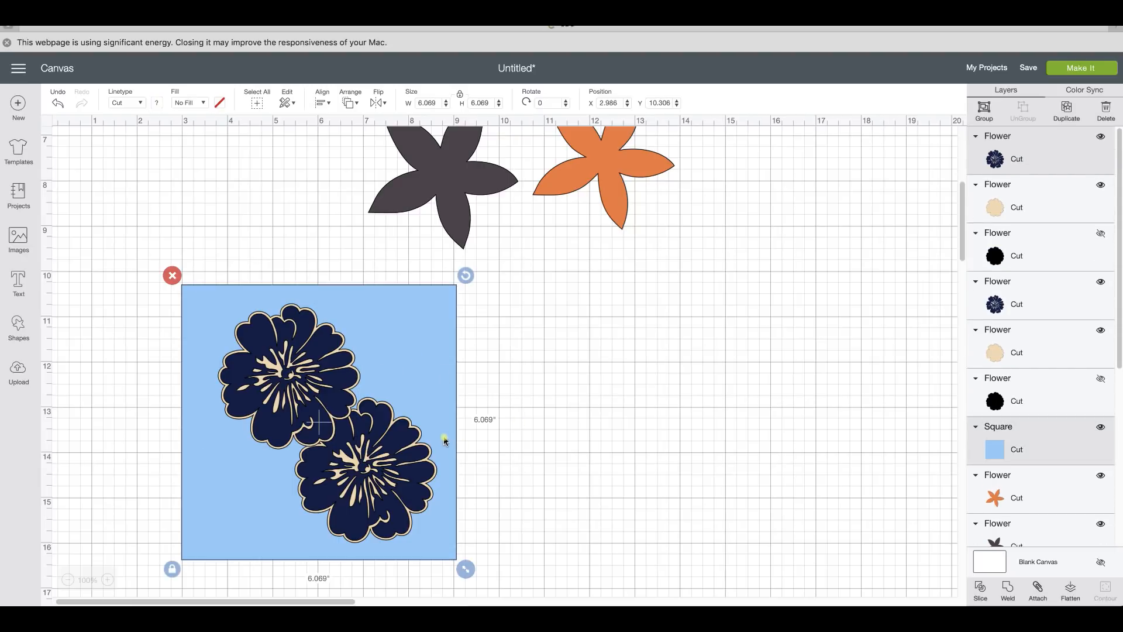
pyautogui.click(1053, 351)
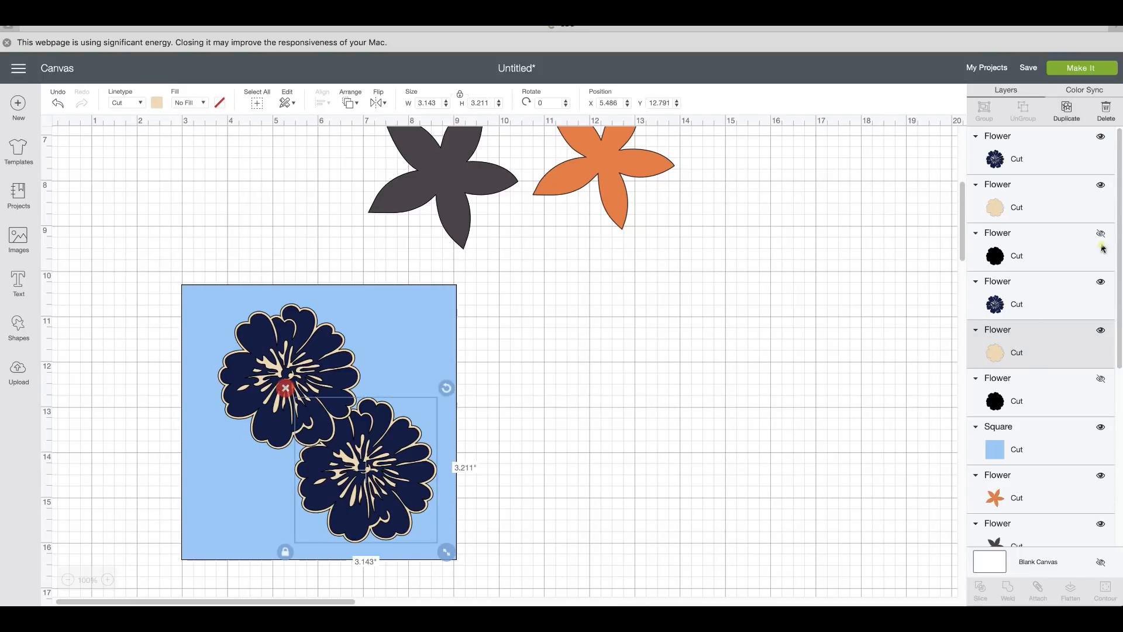
pyautogui.keyDown('shift'); pyautogui.click(1048, 205); pyautogui.keyUp('shift')
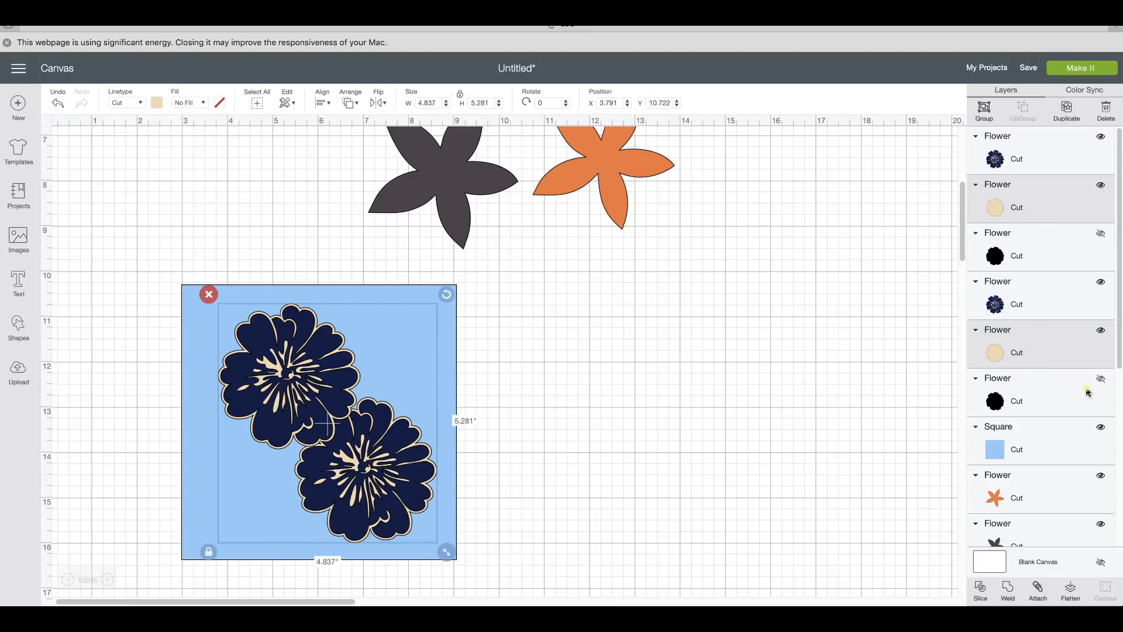
pyautogui.click(1007, 592)
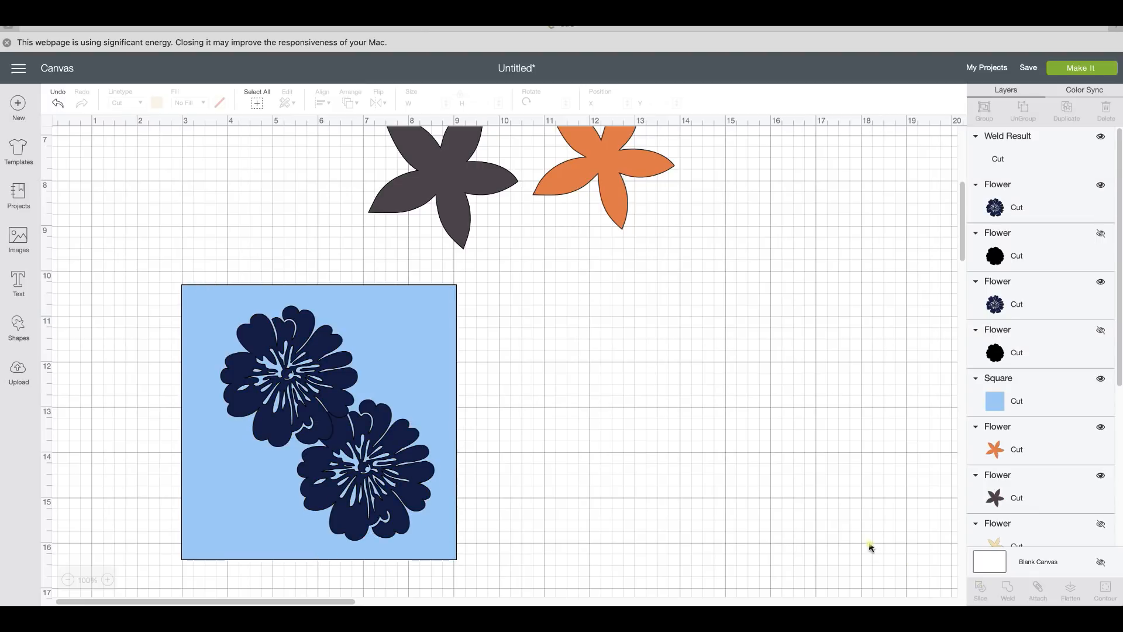
# Select the navy detail layers of both flowers and weld them into one shape.
pyautogui.click(997, 209)
pyautogui.keyDown('shift'); pyautogui.click(1007, 305); pyautogui.keyUp('shift')
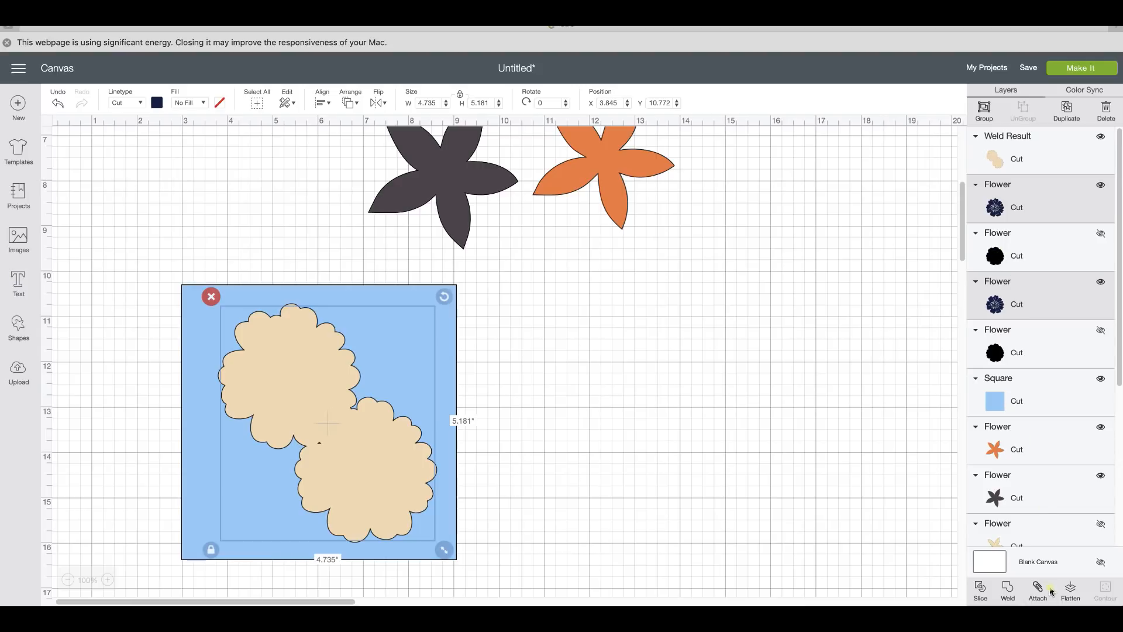
pyautogui.click(1006, 592)
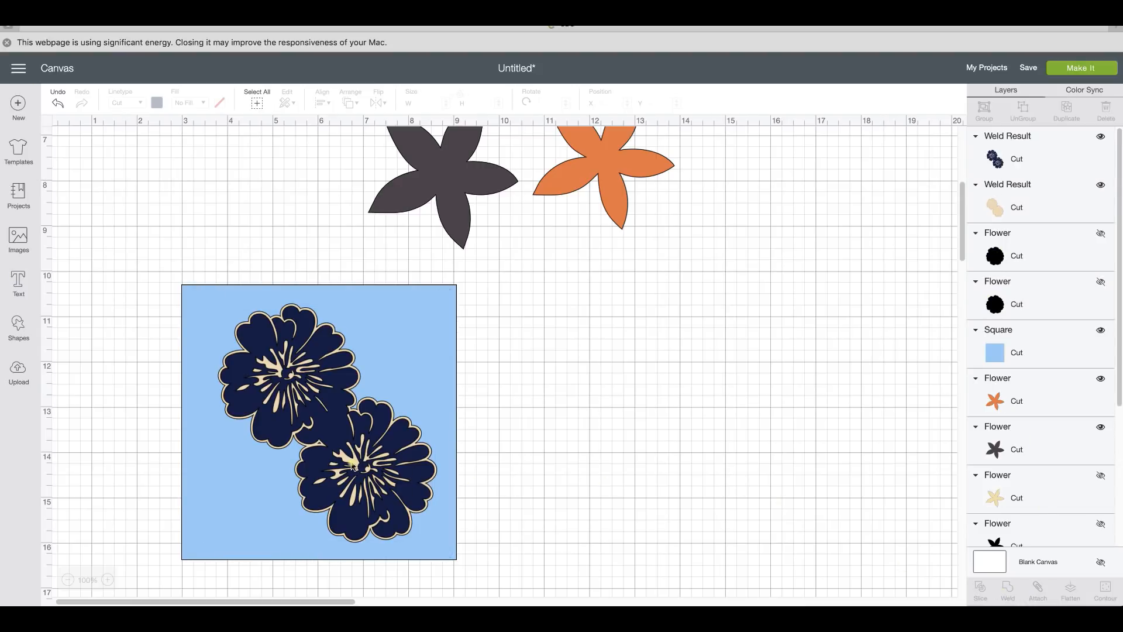
# Send the welded navy flower layer to the back, behind the blue square.
pyautogui.click(1040, 215)
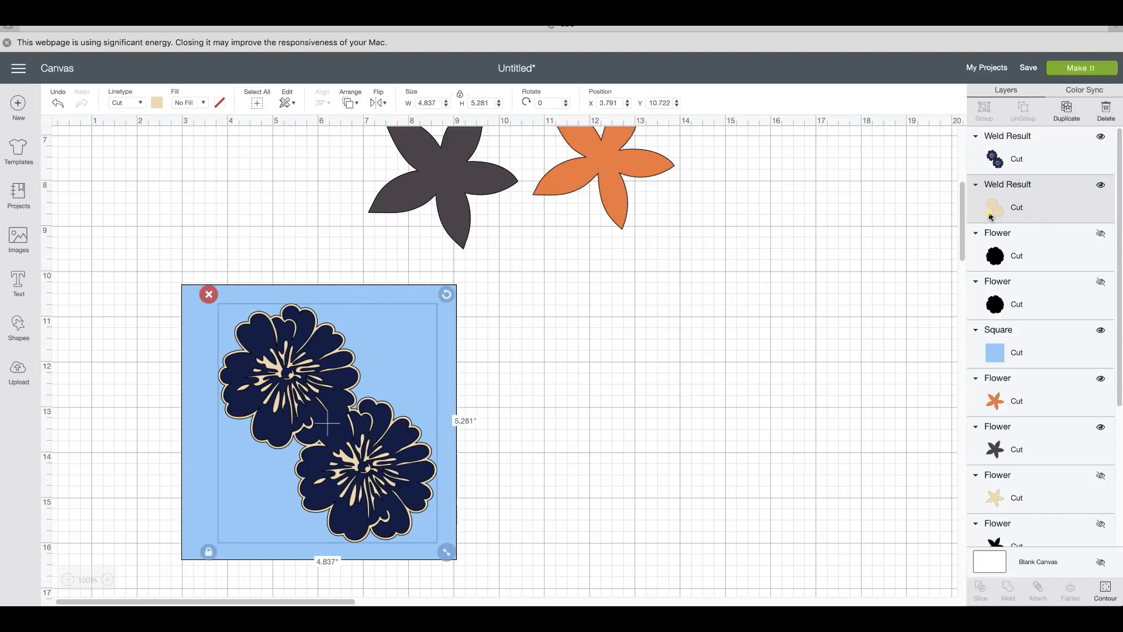
pyautogui.click(316, 361)
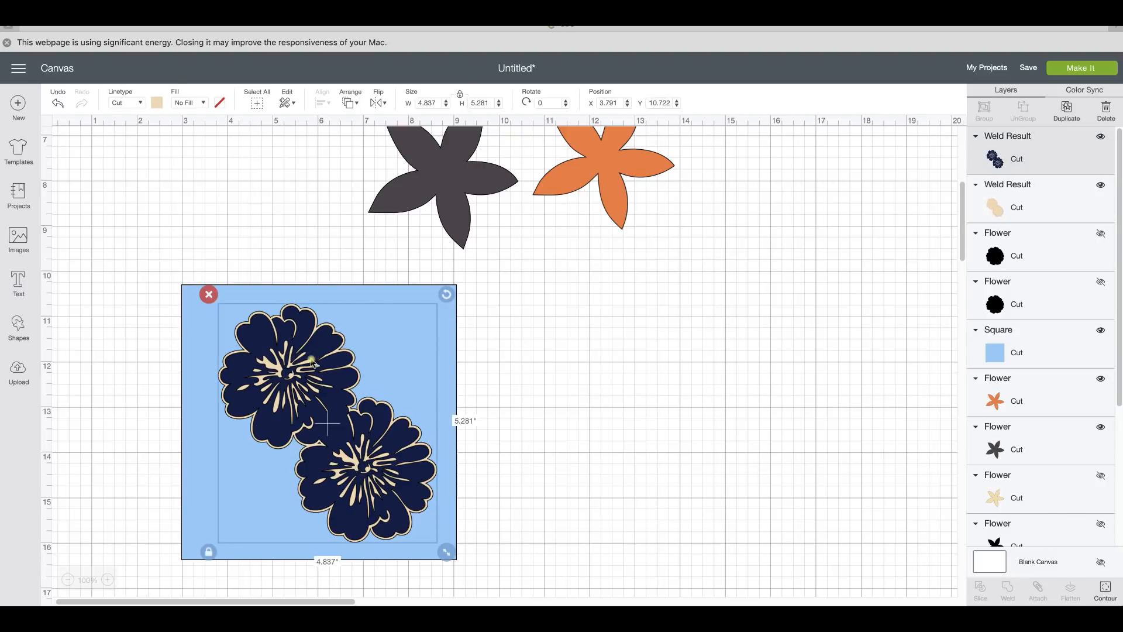
pyautogui.click(351, 103)
pyautogui.click(371, 129)
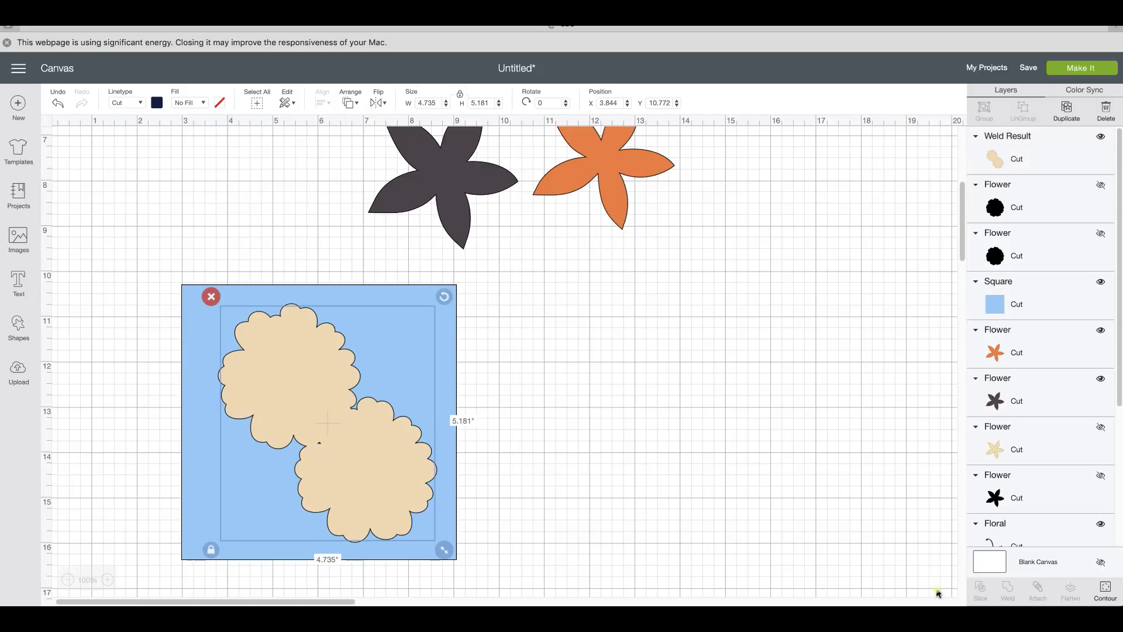
pyautogui.click(1103, 590)
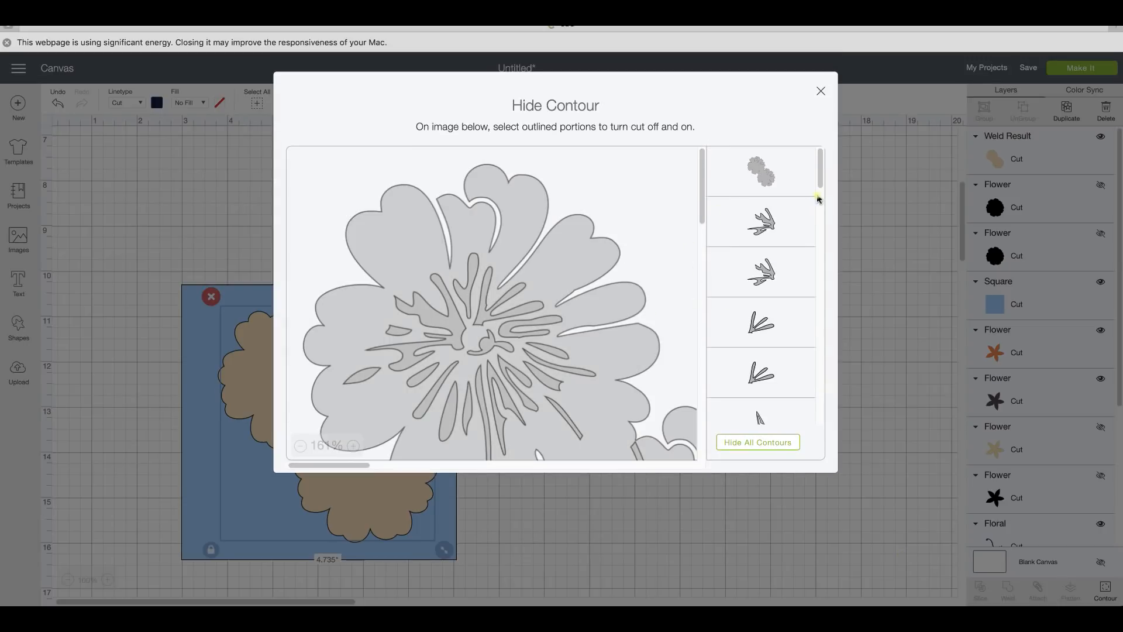
pyautogui.click(758, 443)
pyautogui.click(845, 515)
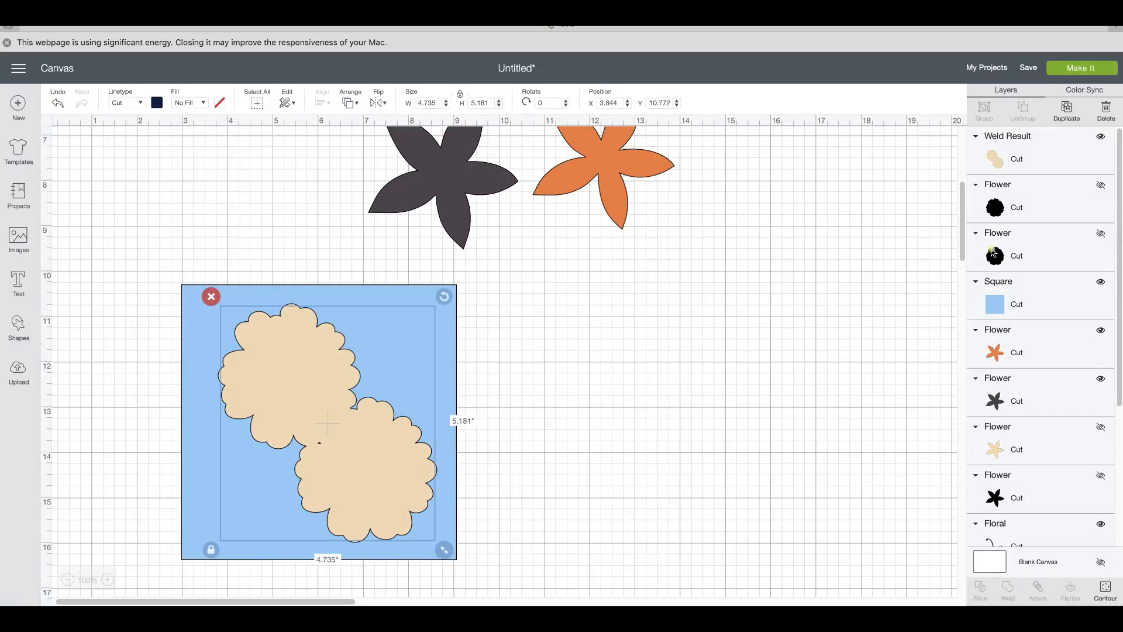
pyautogui.click(58, 103)
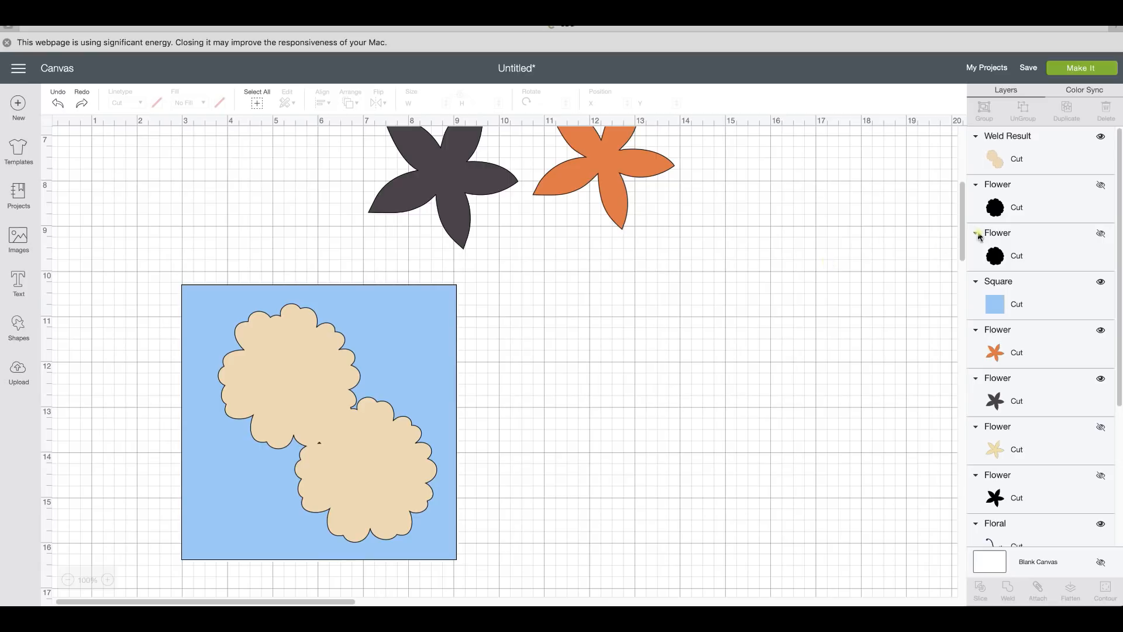
# Use Contour on the welded beige backing to hide the small triangular hole between the two flowers.
pyautogui.click(997, 253)
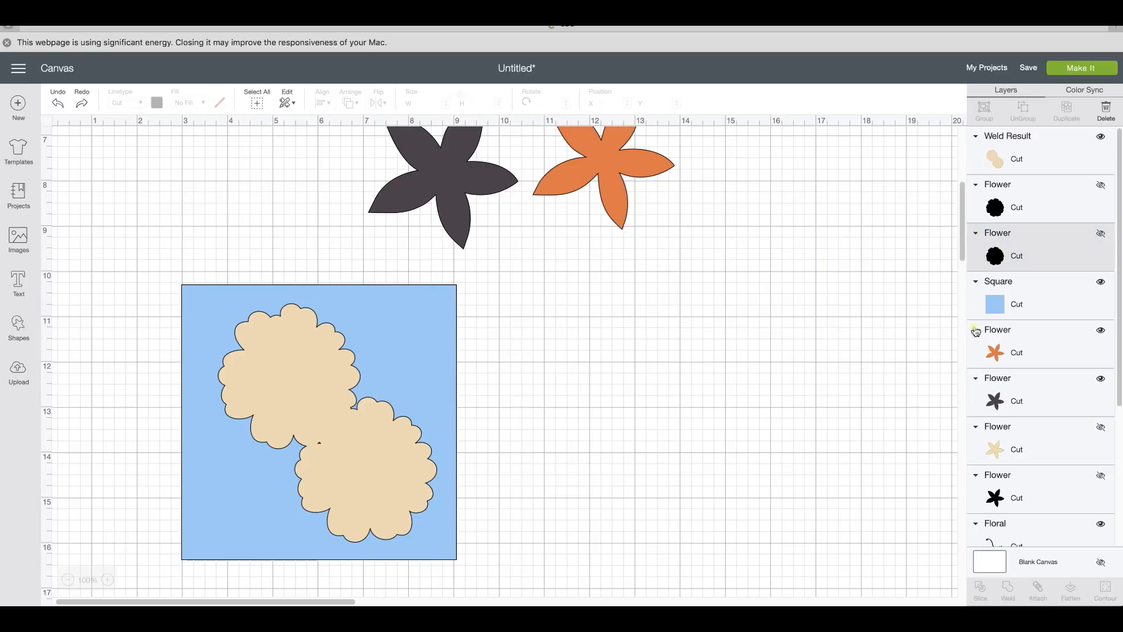
pyautogui.click(1007, 170)
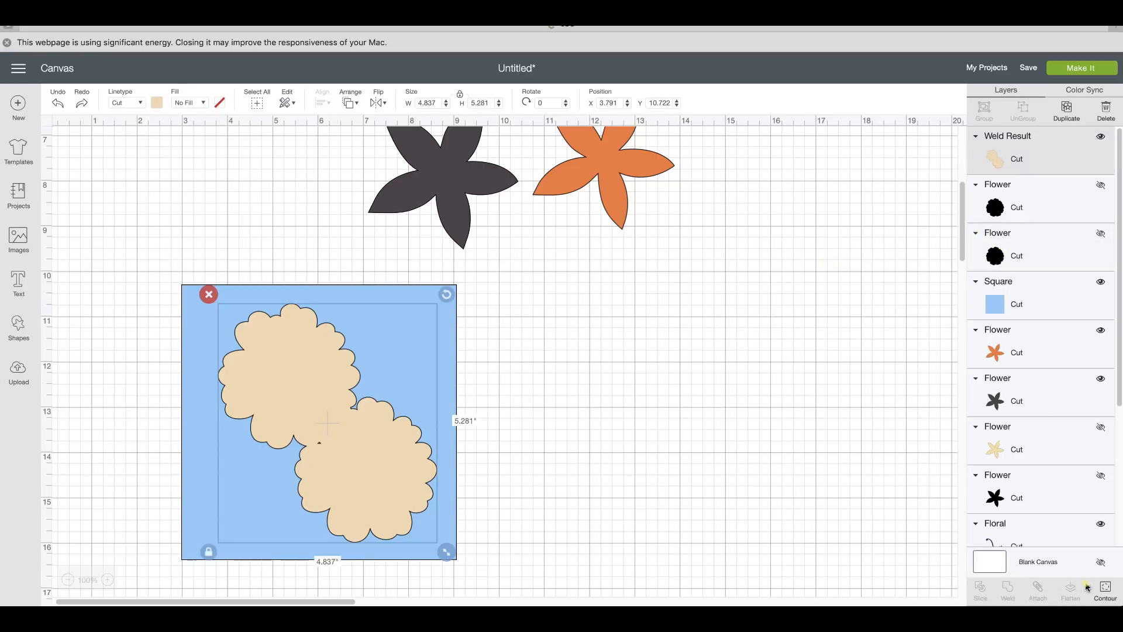
pyautogui.click(1104, 589)
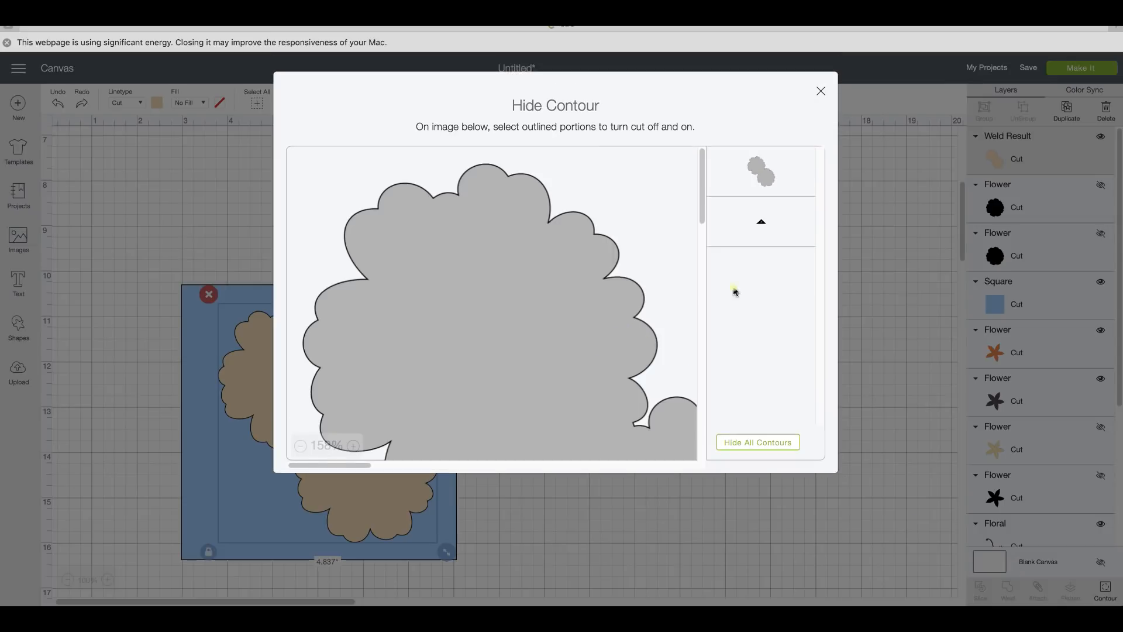
pyautogui.click(763, 231)
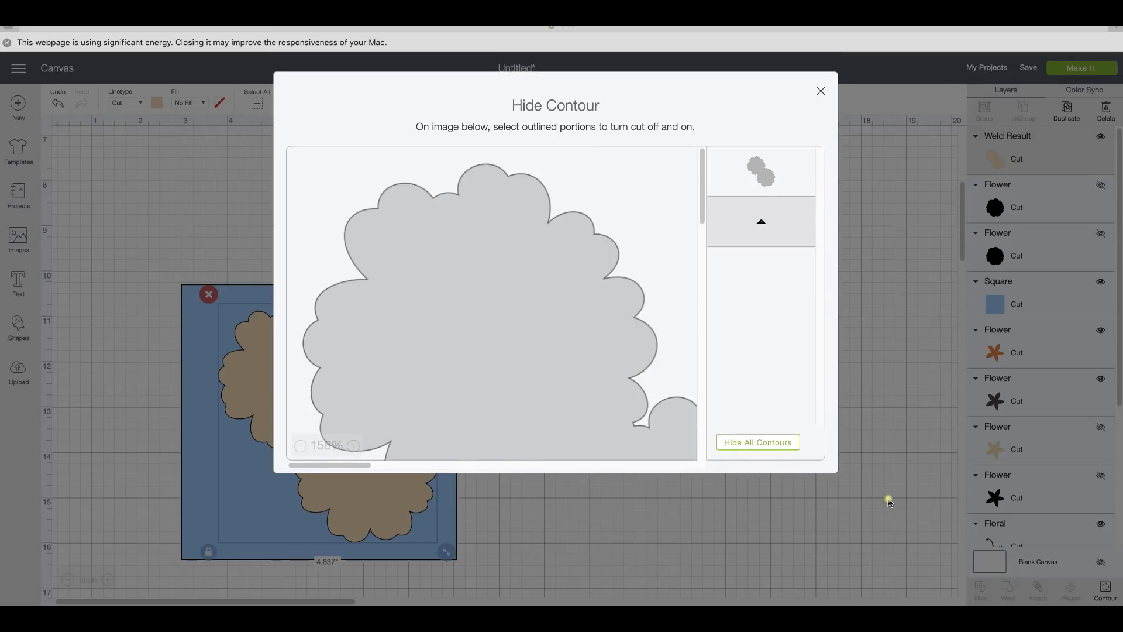
pyautogui.click(887, 499)
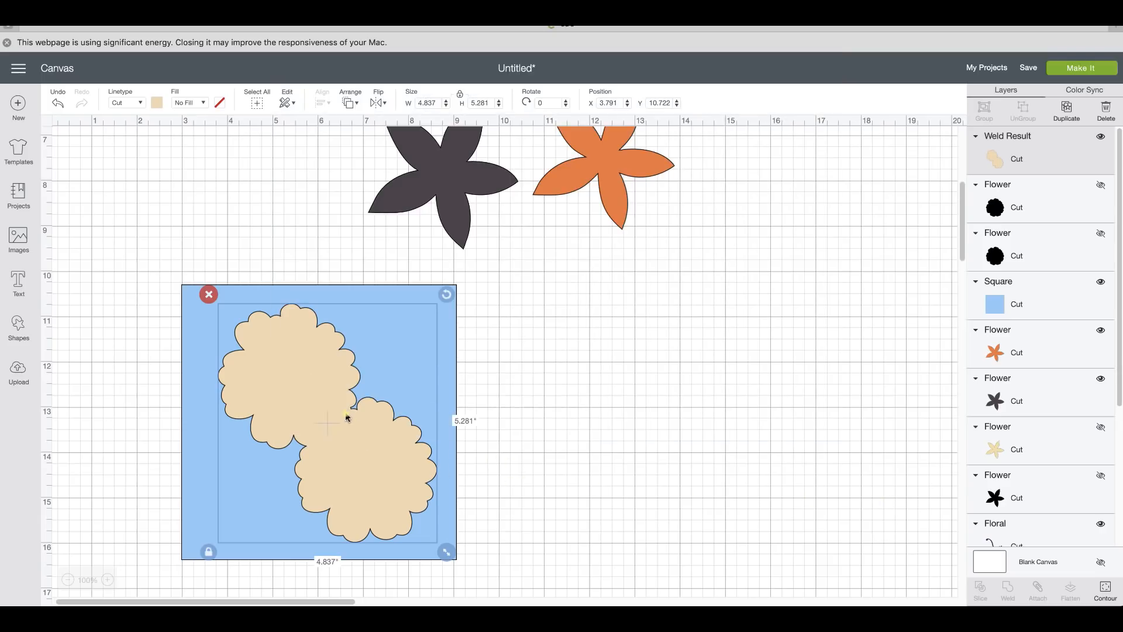
# Select the welded beige backing together with the blue square and slice them.
pyautogui.keyDown('shift'); pyautogui.click(199, 333); pyautogui.keyUp('shift')
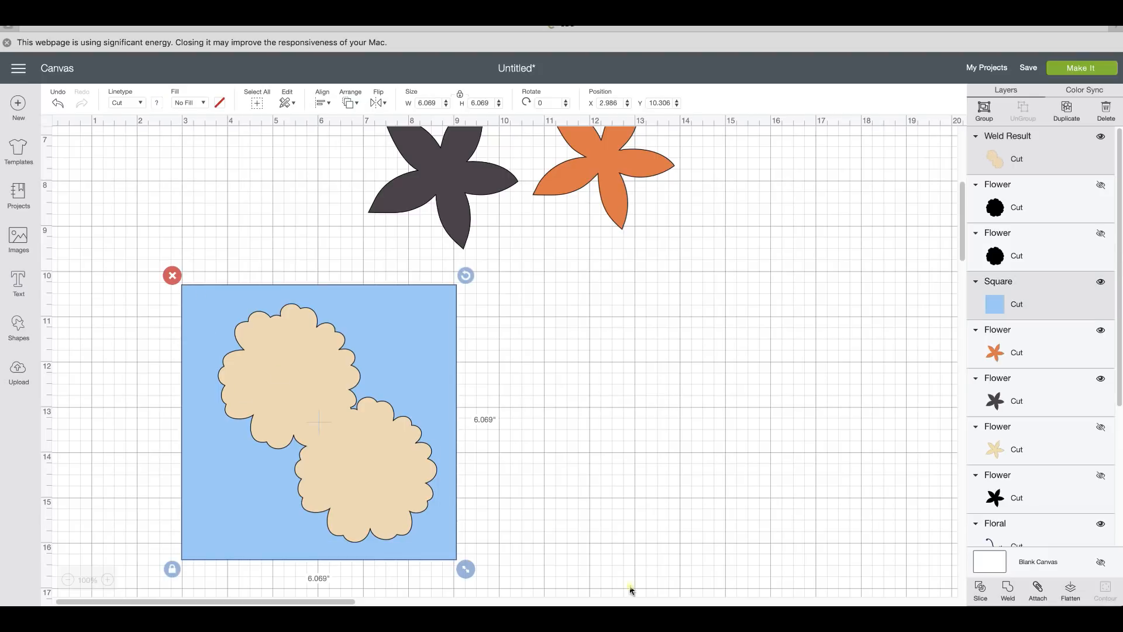
pyautogui.click(981, 592)
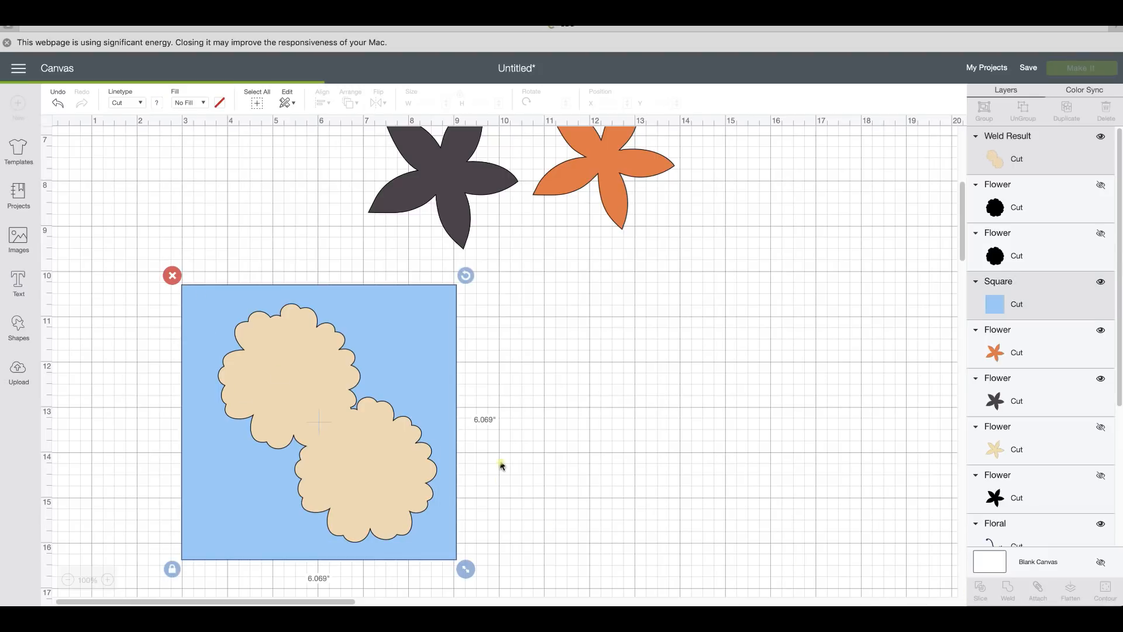
# Move the beige and blue flower-shaped slice results off the square and delete them.
pyautogui.moveTo(428, 449); pyautogui.dragTo(696, 446)
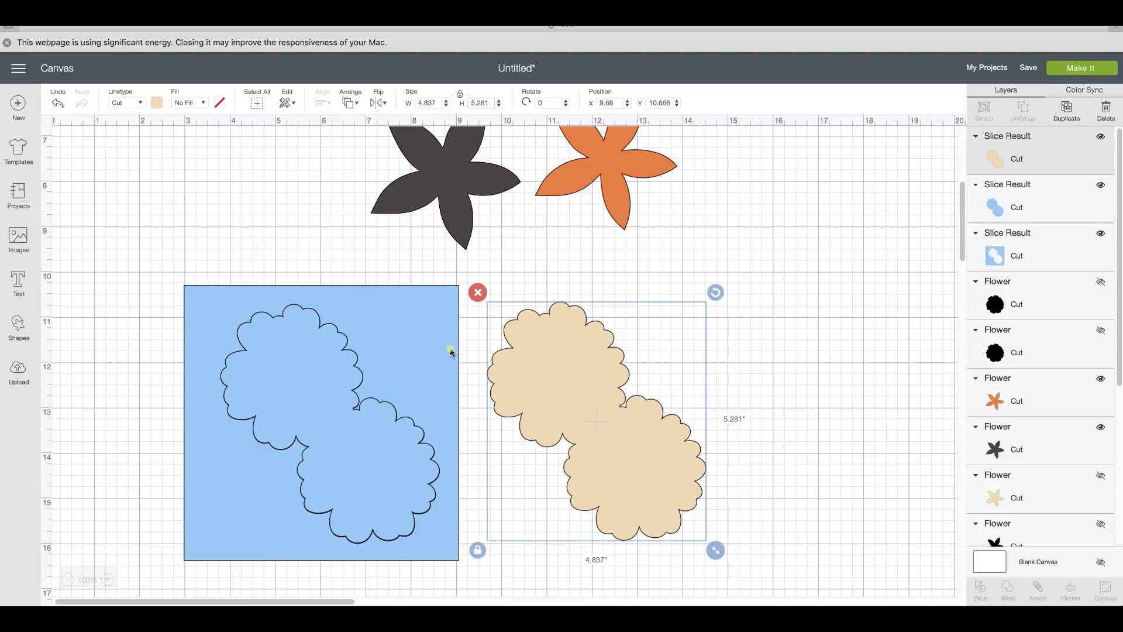
pyautogui.press('Delete')
pyautogui.moveTo(288, 423); pyautogui.dragTo(608, 432)
pyautogui.press('Delete')
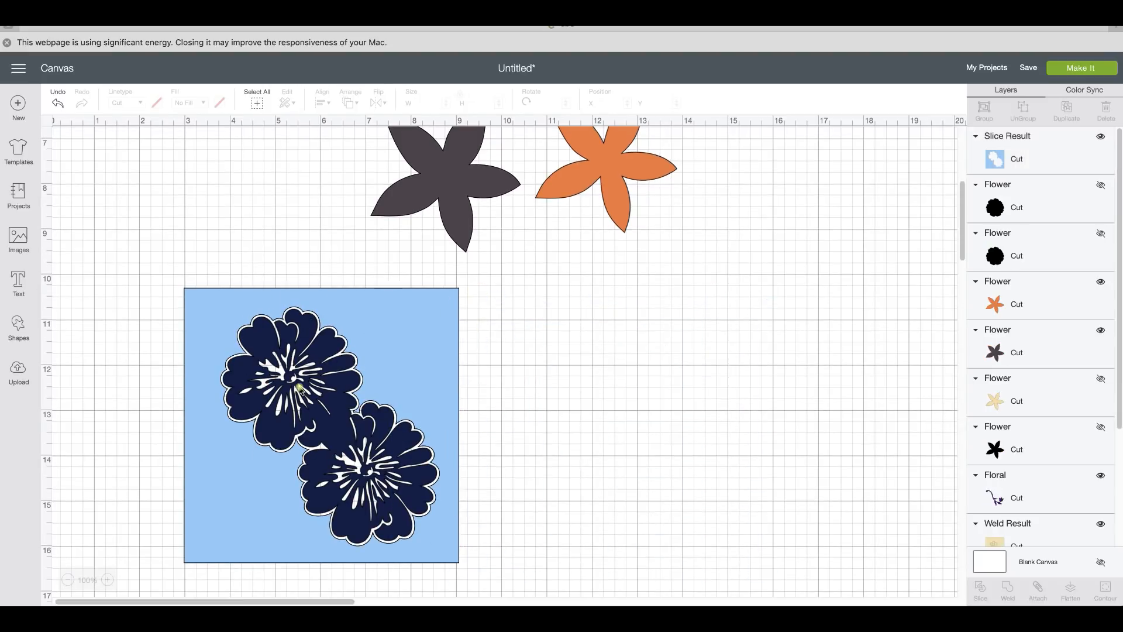
# Send the sliced blue square to the back, behind the welded navy flowers.
pyautogui.scroll(-1, 497, 521)
pyautogui.moveTo(363, 477); pyautogui.dragTo(201, 388)
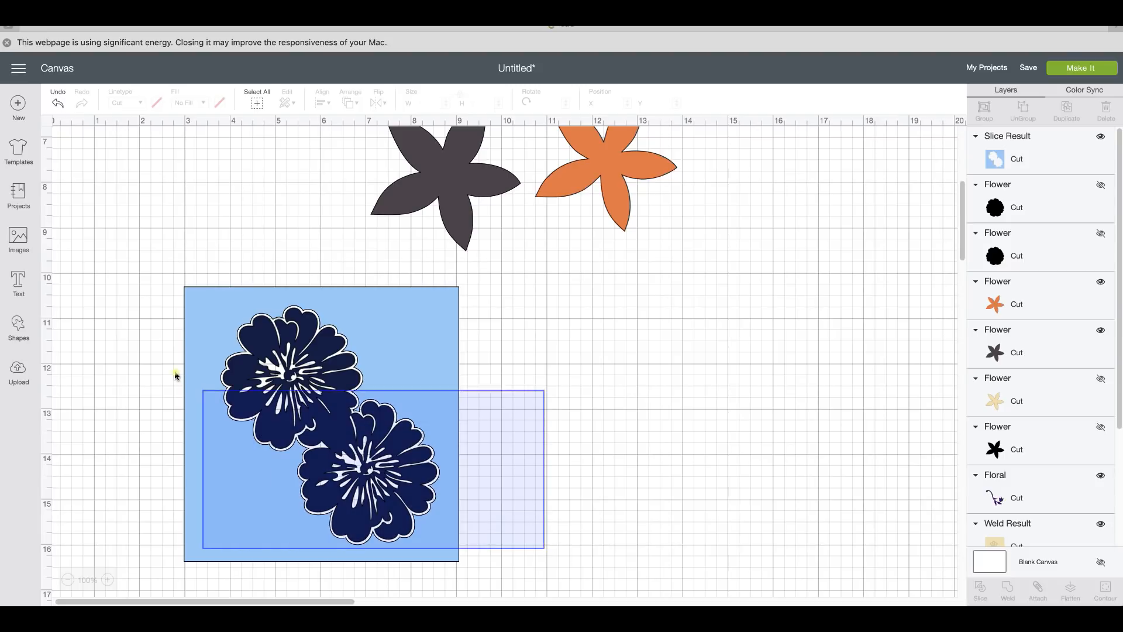
pyautogui.click(321, 384)
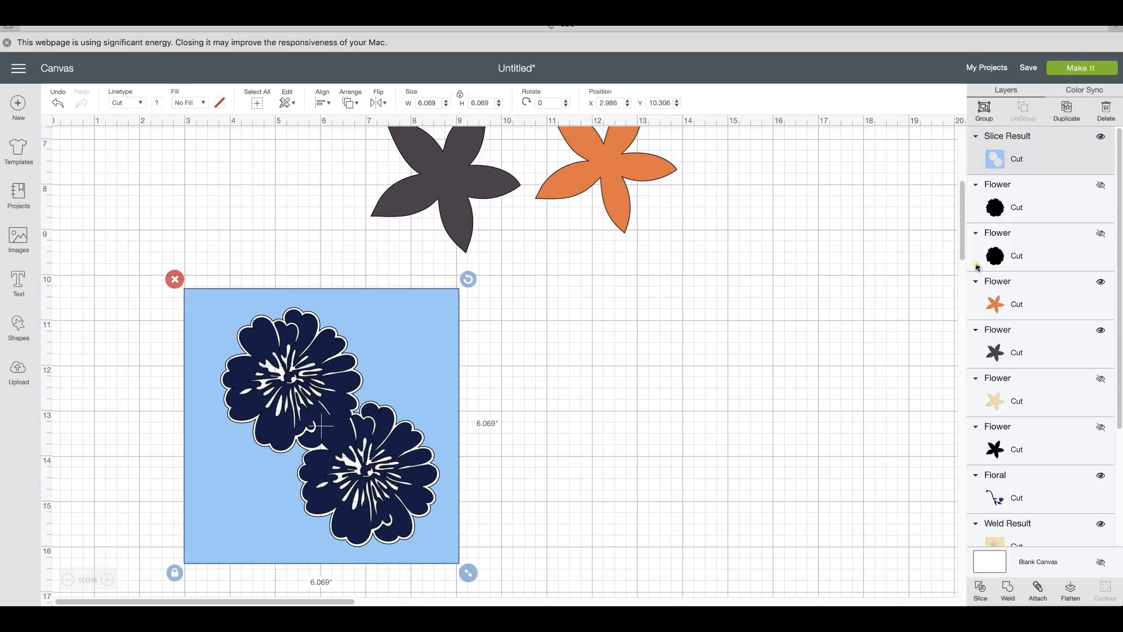
pyautogui.click(519, 460)
pyautogui.click(374, 461)
pyautogui.scroll(1, 374, 461)
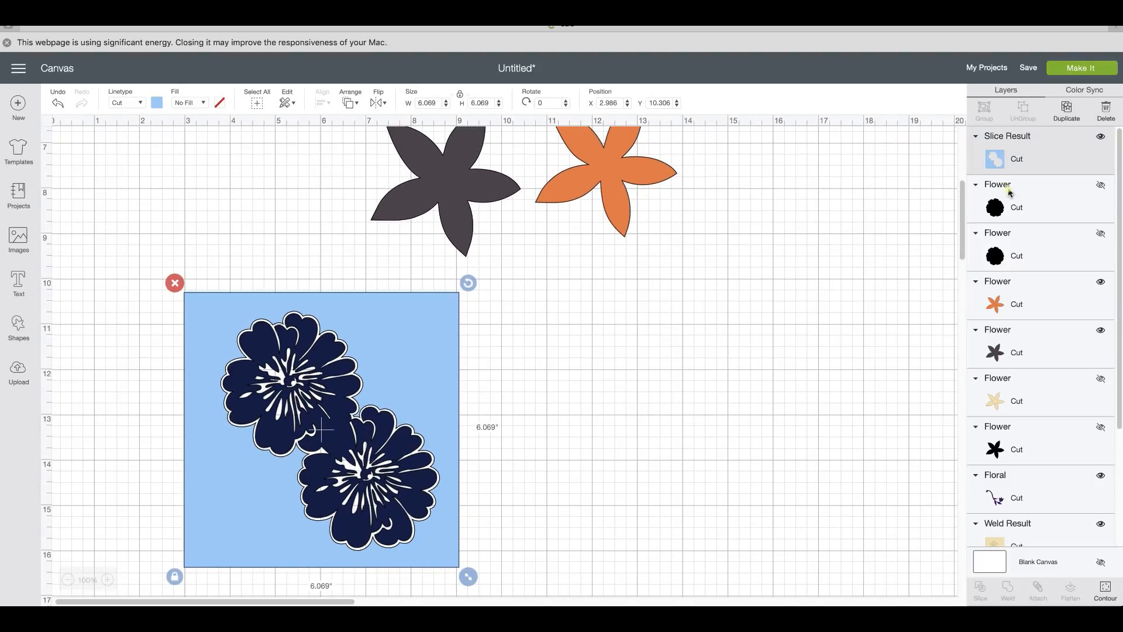
pyautogui.click(589, 365)
pyautogui.scroll(1, 340, 390)
pyautogui.click(339, 391)
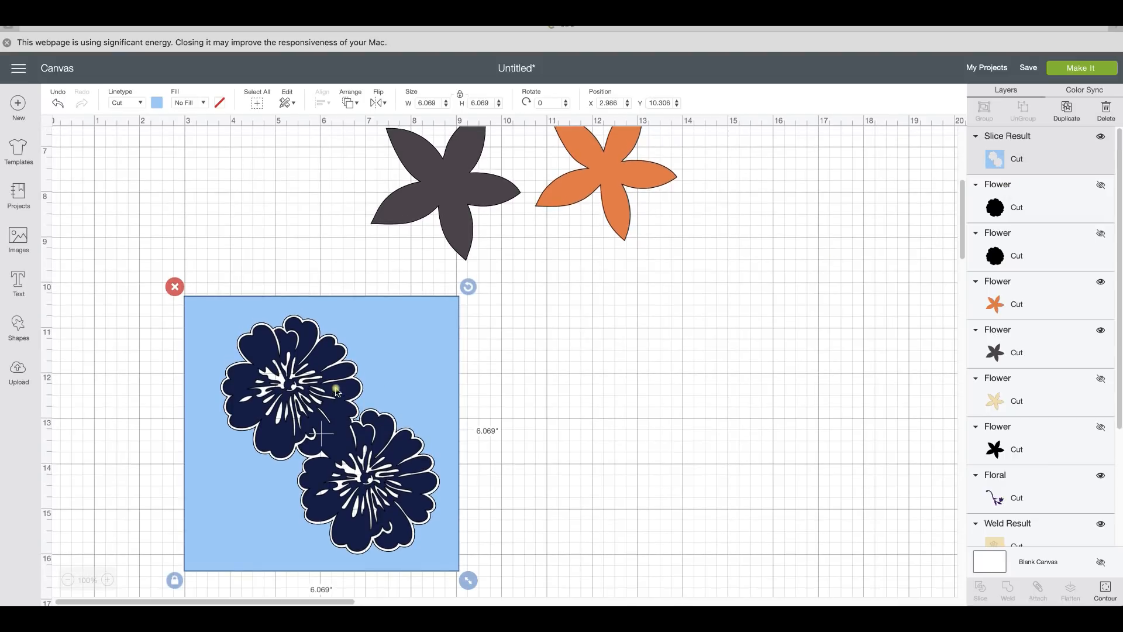
pyautogui.click(349, 103)
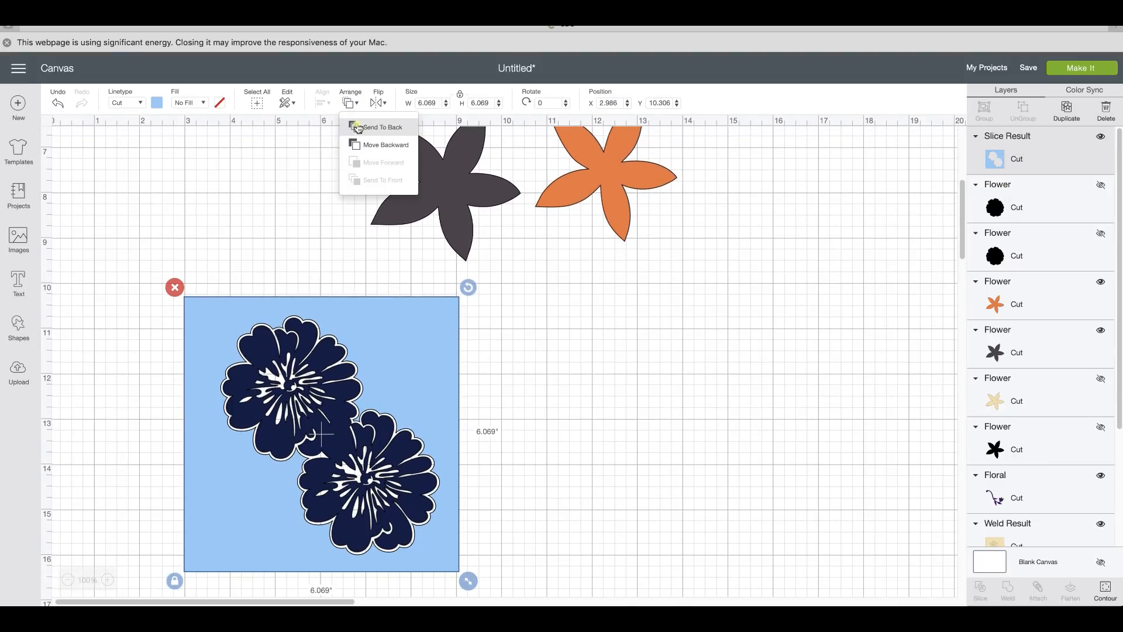
pyautogui.click(360, 126)
# Duplicate the welded navy flower layer and place the copy on the empty canvas beside the blue square.
pyautogui.click(342, 466)
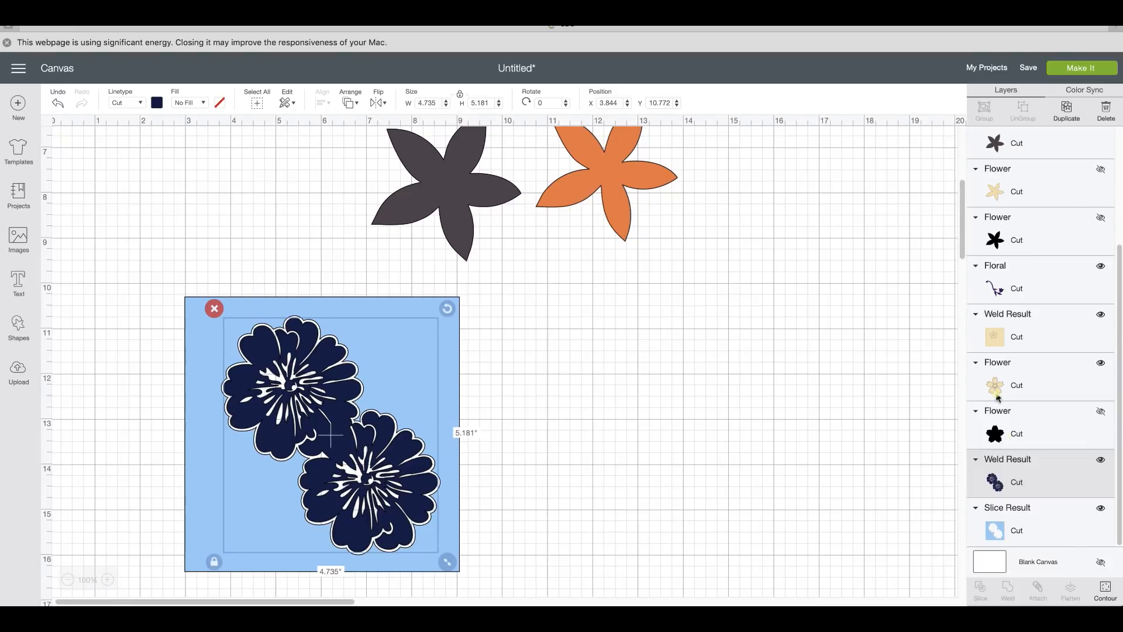
pyautogui.click(1066, 111)
pyautogui.moveTo(349, 501); pyautogui.dragTo(682, 425)
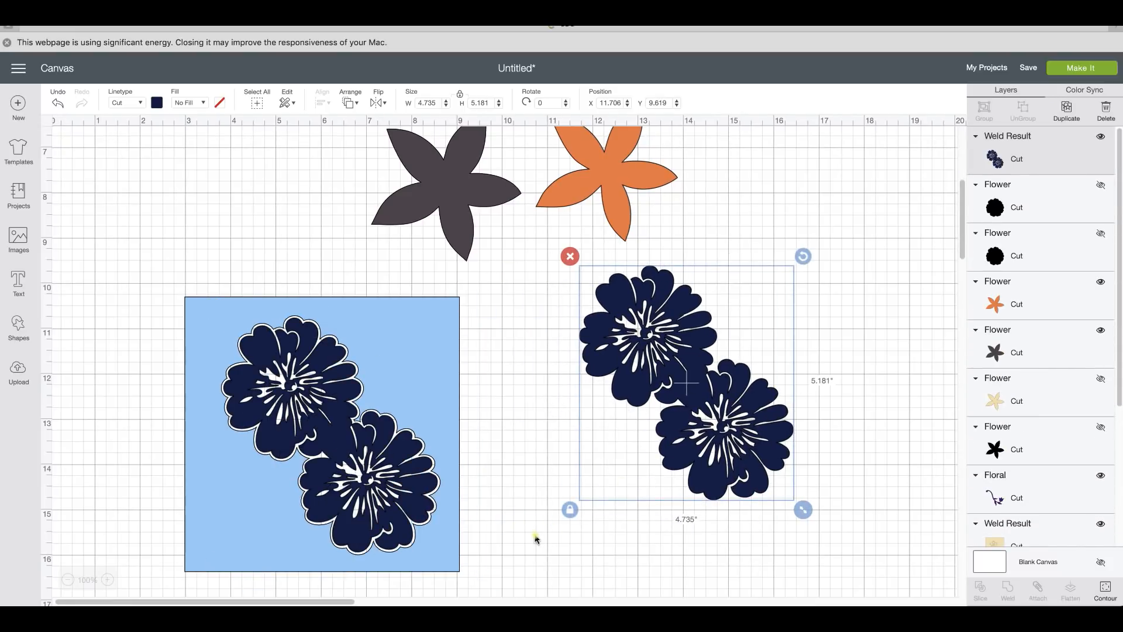
pyautogui.click(537, 539)
# Bring the purple floral stem down from the upper design and place it against the spare navy flowers.
pyautogui.scroll(2, 545, 225)
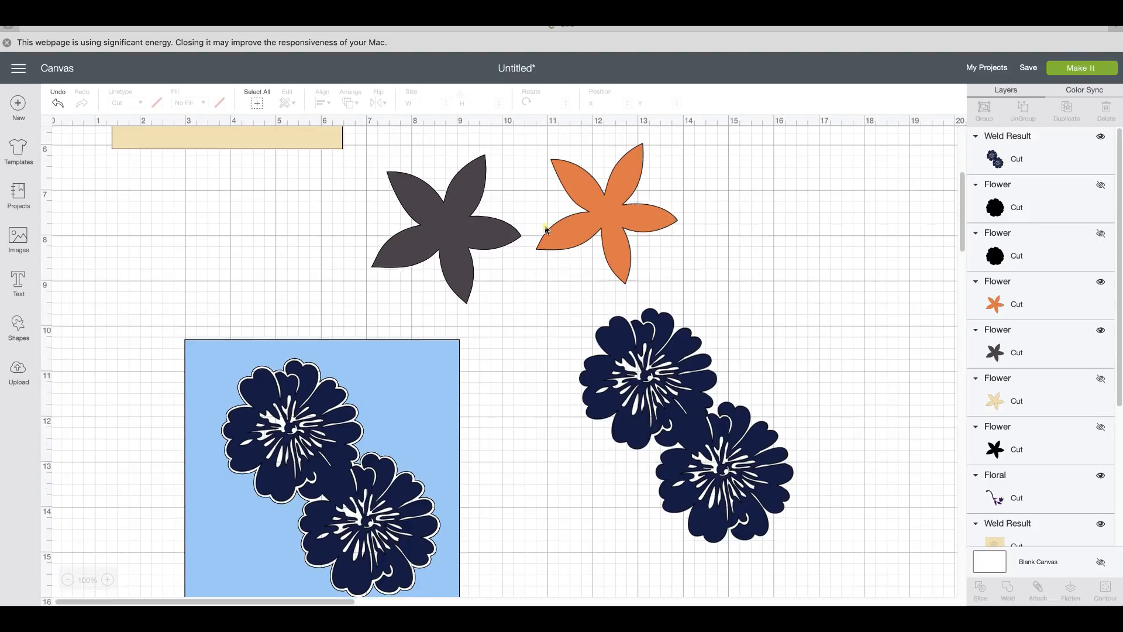
pyautogui.scroll(8, 546, 229)
pyautogui.click(340, 296)
pyautogui.moveTo(339, 297); pyautogui.dragTo(413, 441)
pyautogui.scroll(-8, 351, 351)
pyautogui.moveTo(347, 217); pyautogui.dragTo(436, 496)
pyautogui.moveTo(419, 496); pyautogui.dragTo(586, 394)
# Add a circle, shrink it to about 0.486", and place it over the lower junction between the two flowers in the square.
pyautogui.click(19, 325)
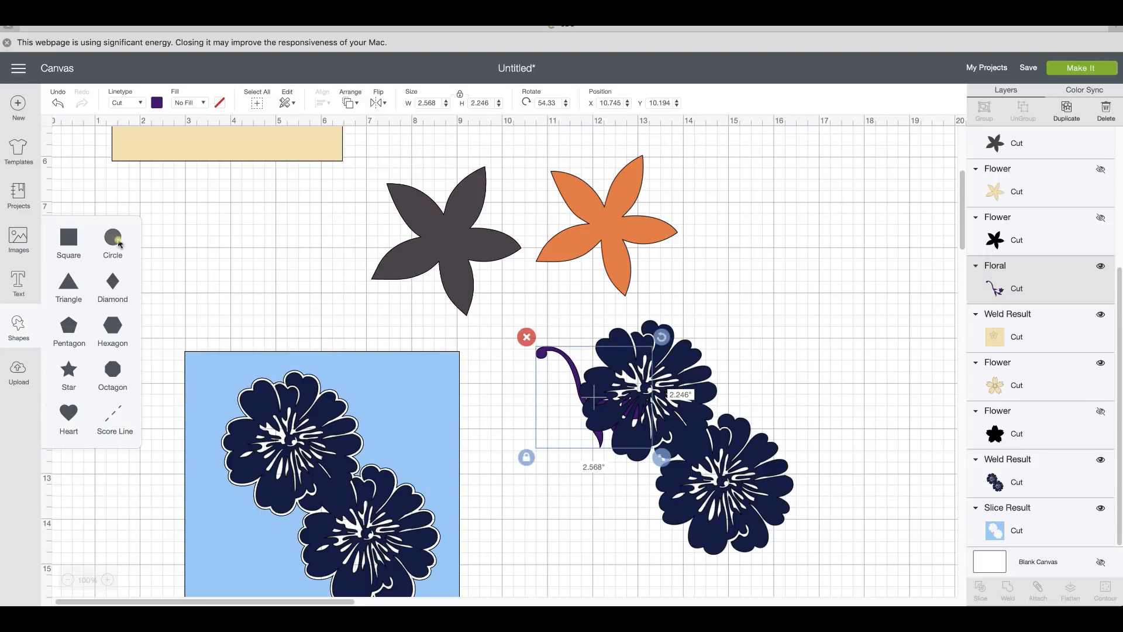
pyautogui.click(233, 273)
pyautogui.scroll(3, 294, 248)
pyautogui.moveTo(207, 195); pyautogui.dragTo(216, 295)
pyautogui.scroll(-3, 310, 436)
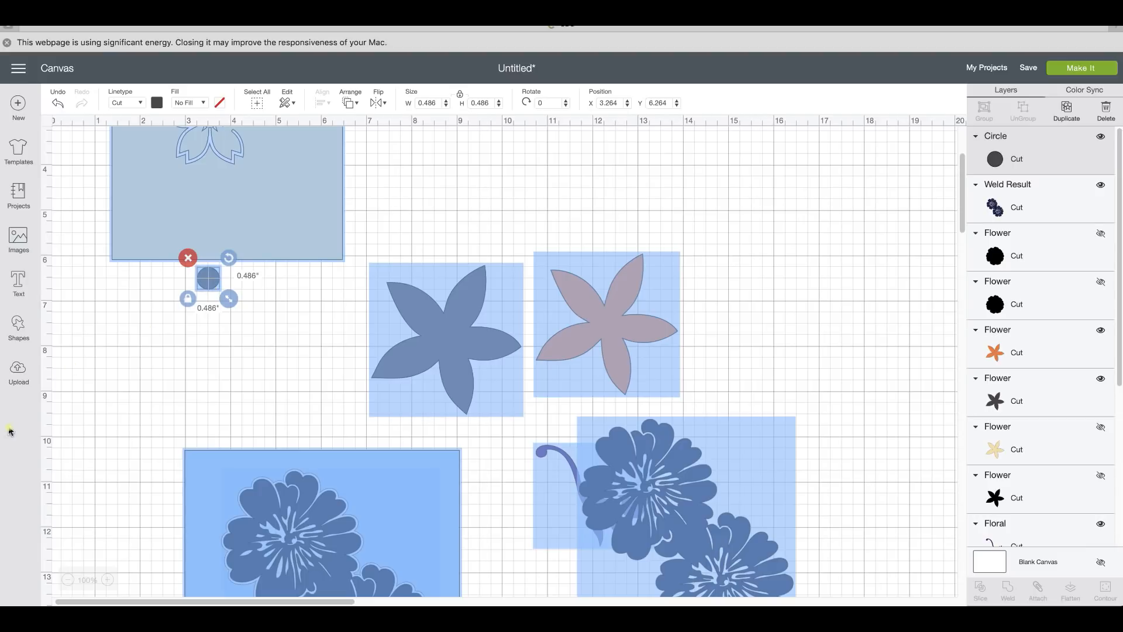
pyautogui.moveTo(205, 277); pyautogui.dragTo(341, 432)
pyautogui.scroll(-5, 343, 433)
pyautogui.moveTo(337, 268); pyautogui.dragTo(315, 459)
# Duplicate the small circle and place the copy over the upper junction between the two flowers.
pyautogui.click(1073, 111)
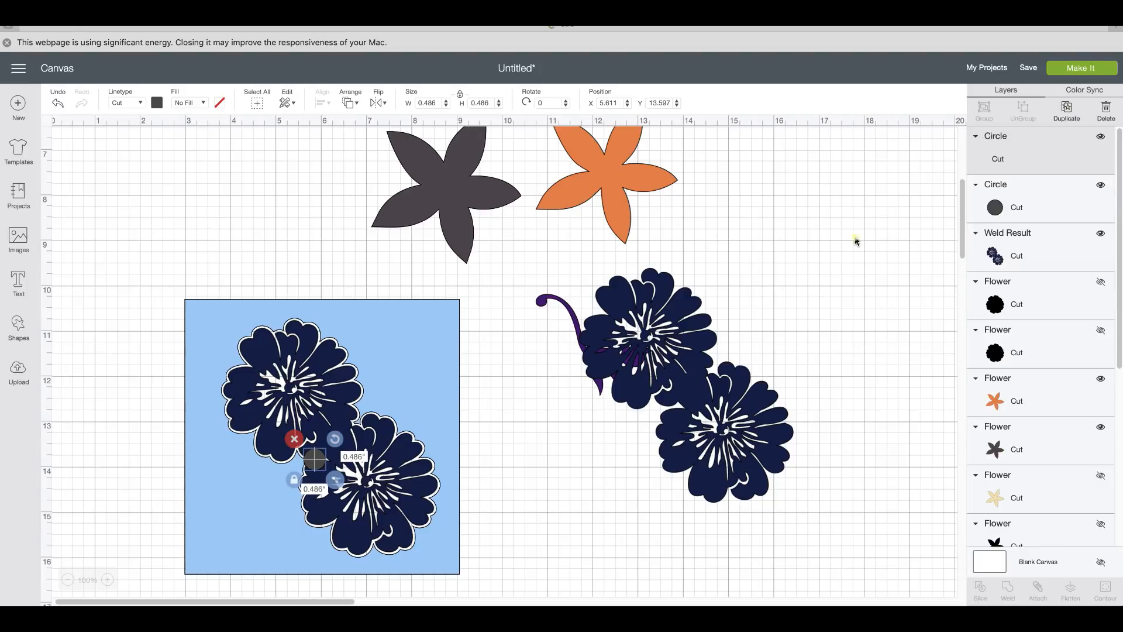
pyautogui.moveTo(315, 459); pyautogui.dragTo(361, 424)
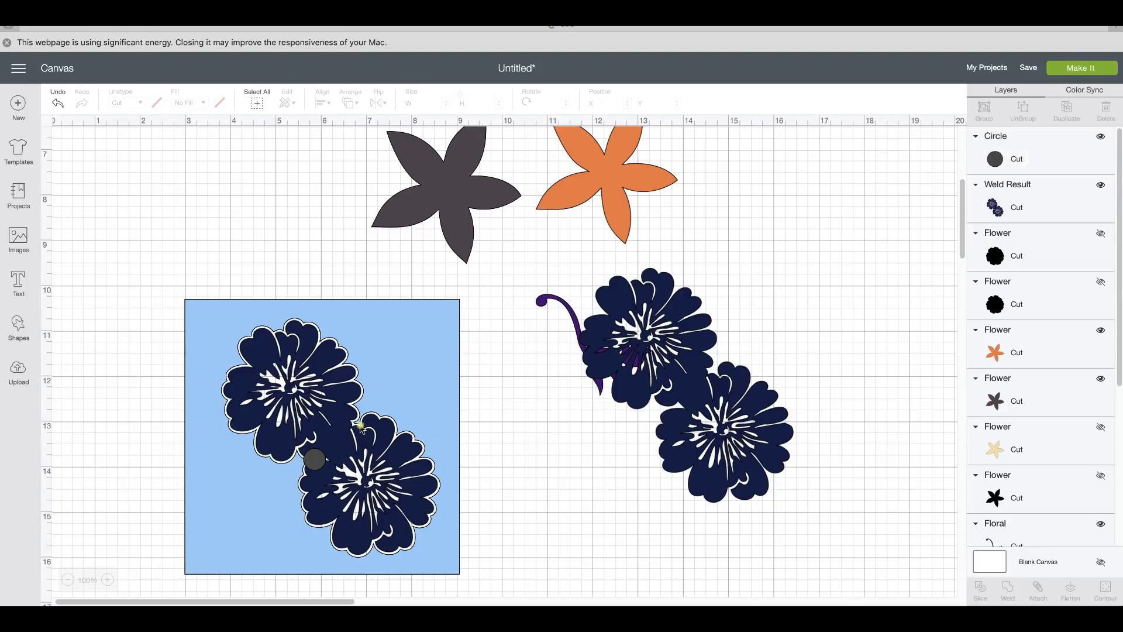
pyautogui.click(315, 459)
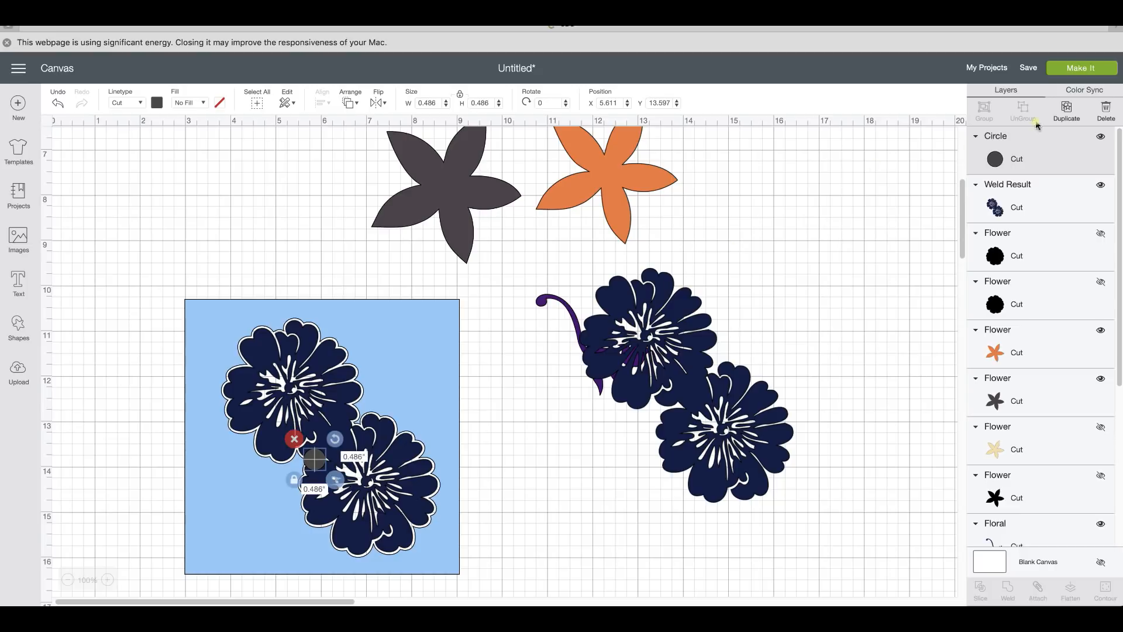
pyautogui.click(1066, 110)
pyautogui.moveTo(348, 490); pyautogui.dragTo(308, 466)
pyautogui.click(356, 419)
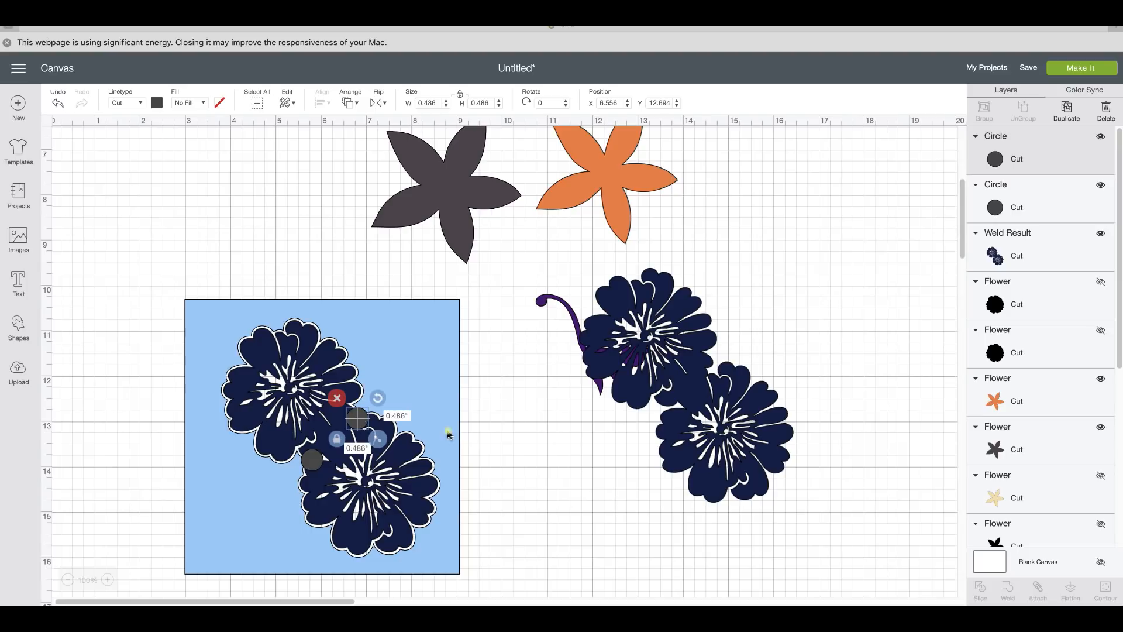
# Select the blue square, its navy flowers and both small circles, leaving out the spare shapes, and weld them into one shape.
pyautogui.click(499, 480)
pyautogui.moveTo(550, 592); pyautogui.dragTo(174, 379)
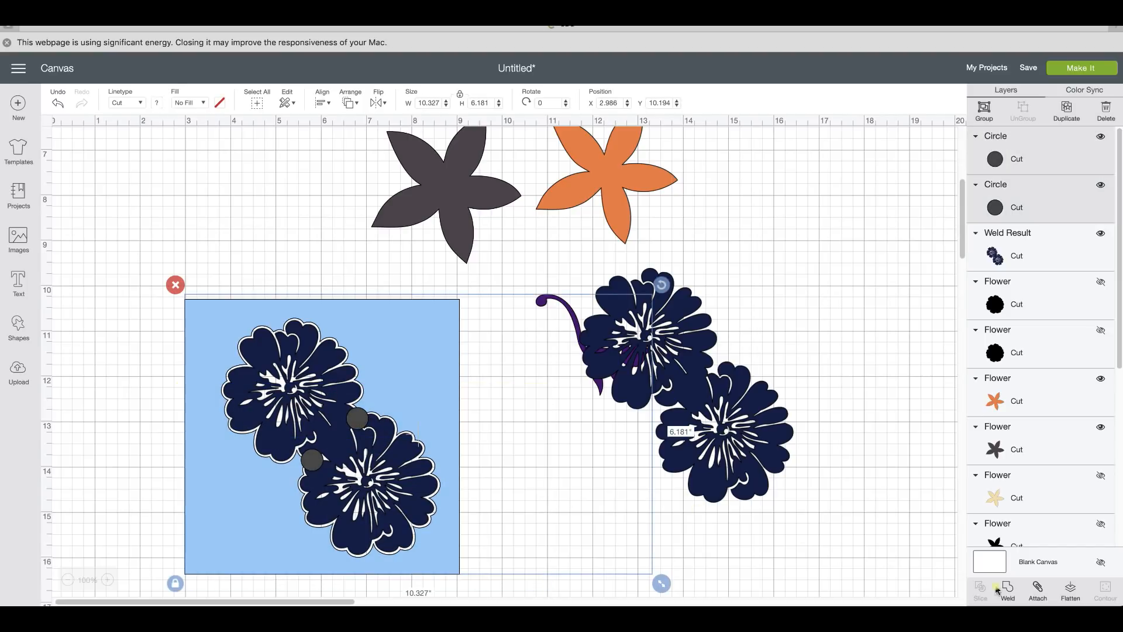
pyautogui.click(822, 499)
pyautogui.moveTo(139, 264); pyautogui.dragTo(375, 514)
pyautogui.click(1005, 589)
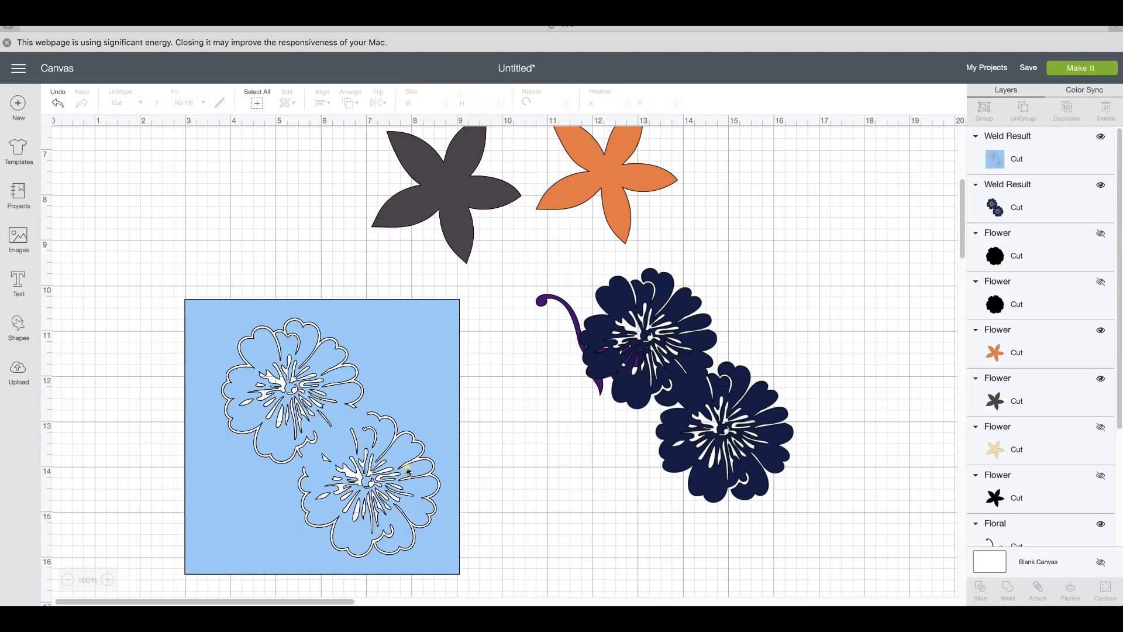